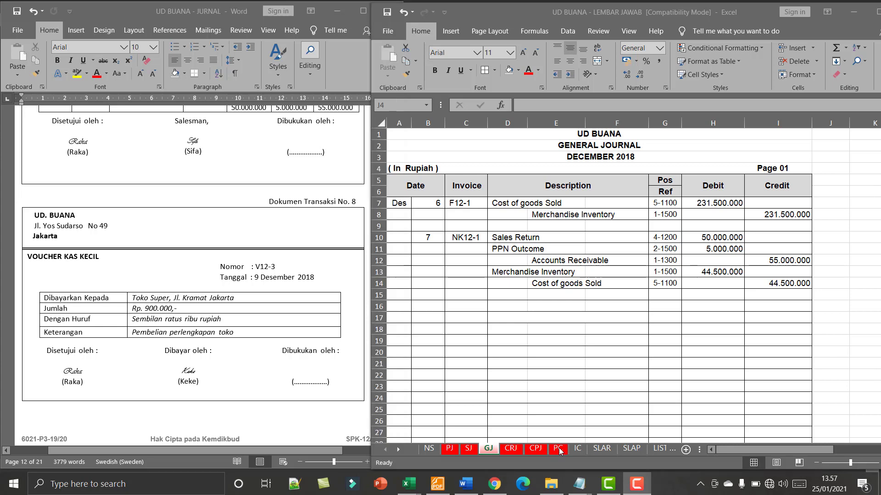
On the PC petty cash sheet, enter day 9 and evidence number V12-3 in row 9
click(559, 449)
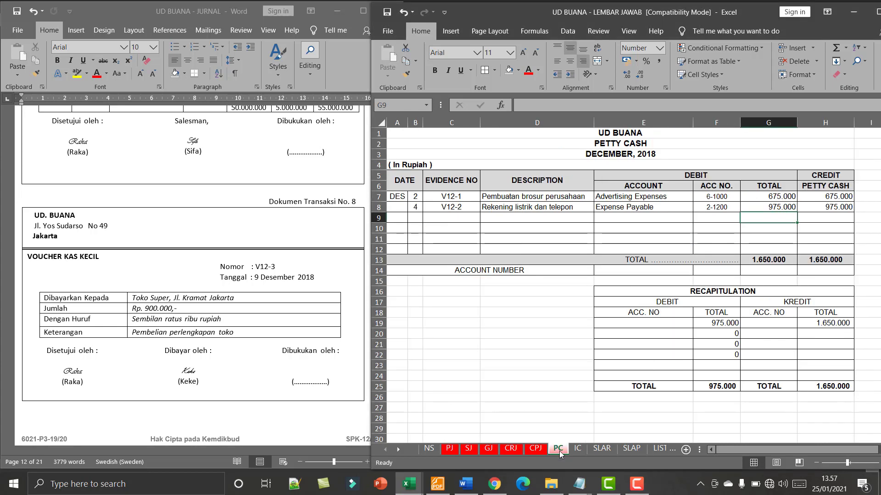
scroll(153, 324, down, 1)
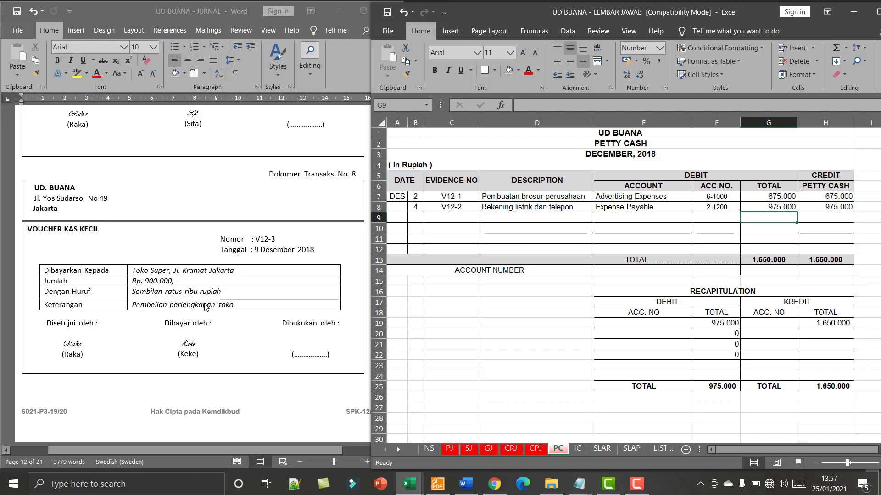
click(411, 221)
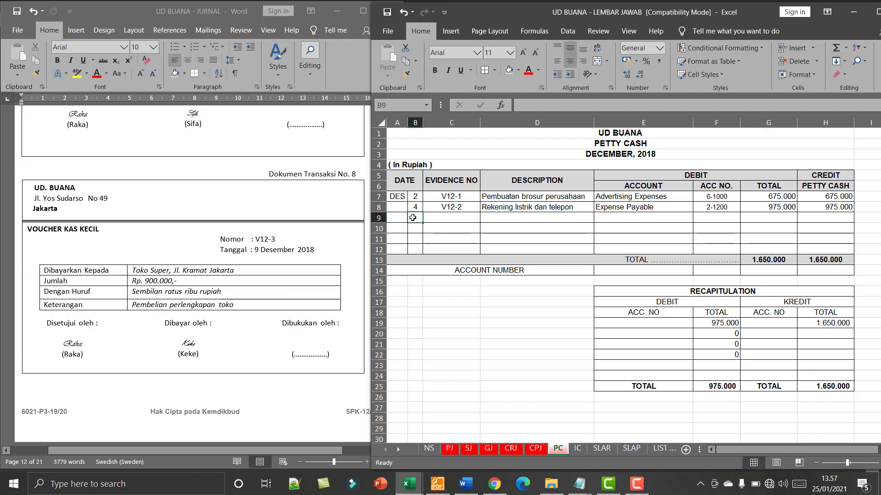
text(9)
key(Tab)
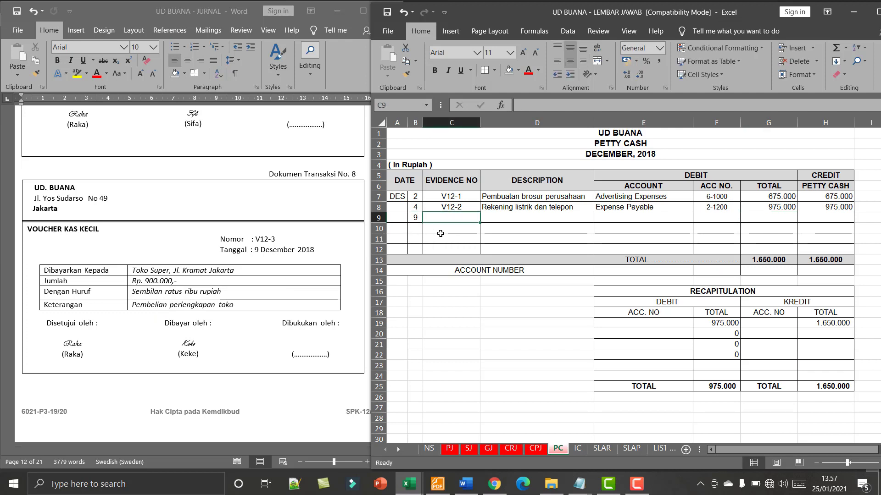
key(Caps_Lock)
text(V)
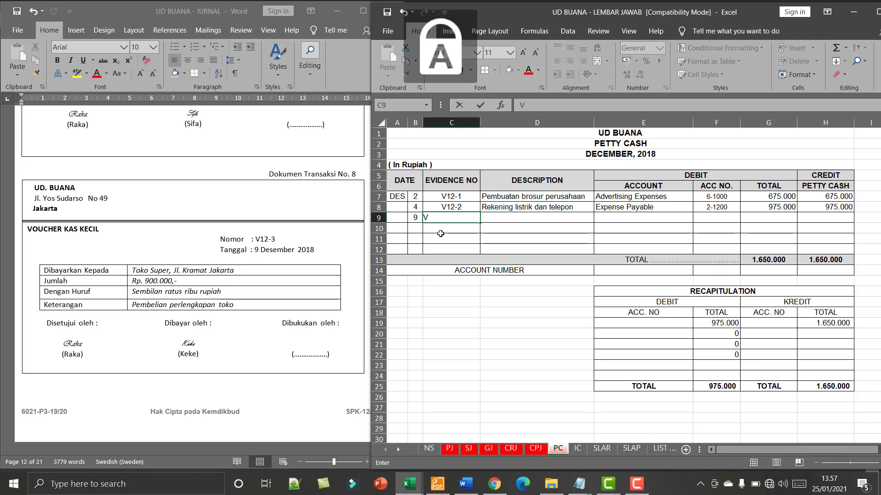
text(12-3)
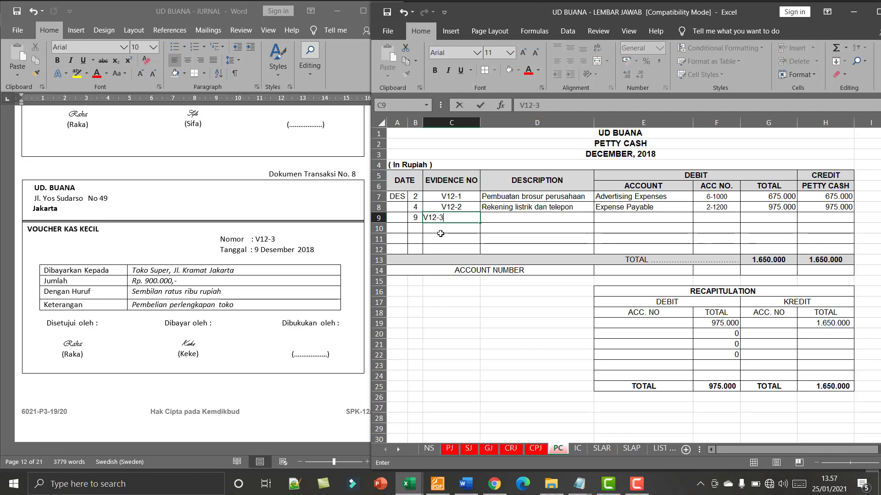
key(Tab)
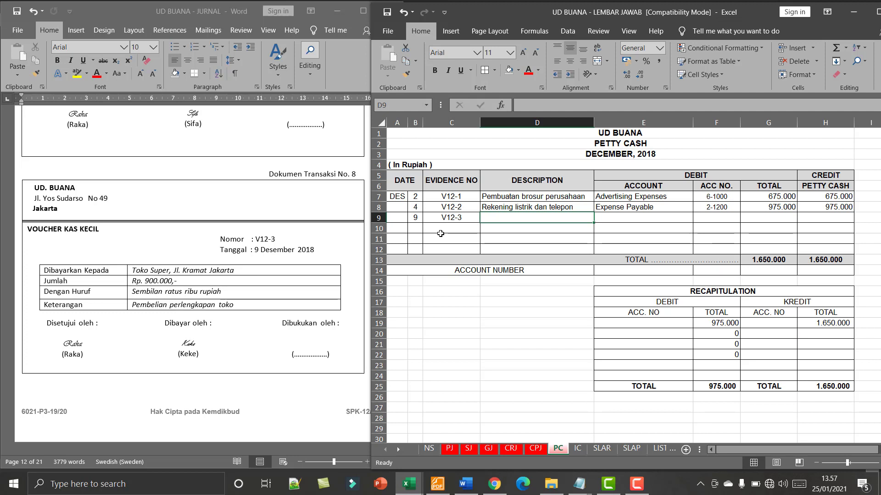
Enter the description "Pembelian perlengkapan toko" for voucher V12-3 in D9
key(Caps_Lock)
text(Pembelian)
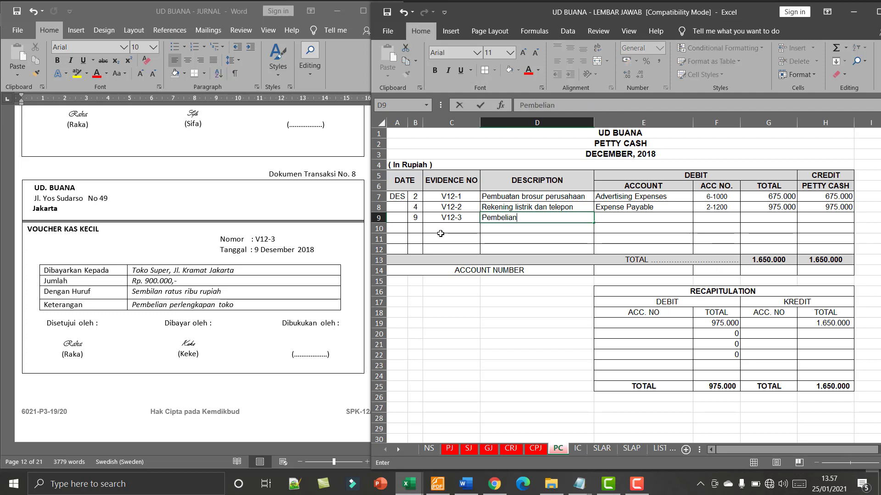
text( perlengkap)
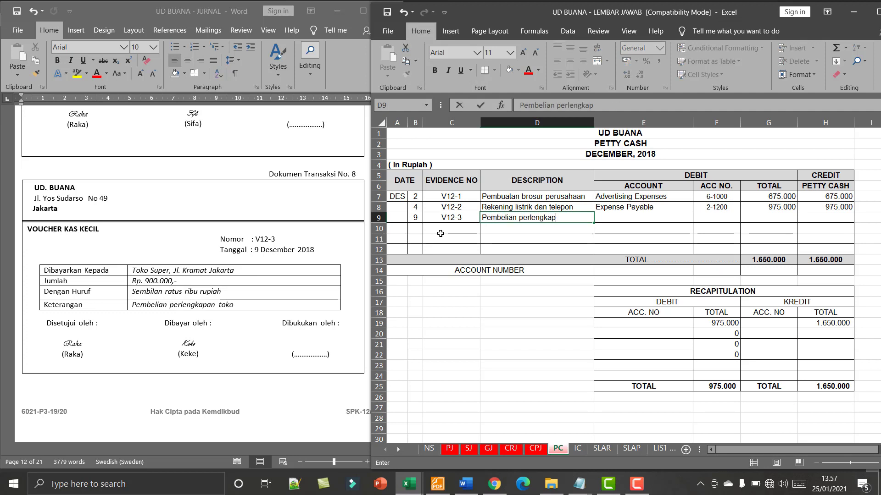
text(an toko)
key(Tab)
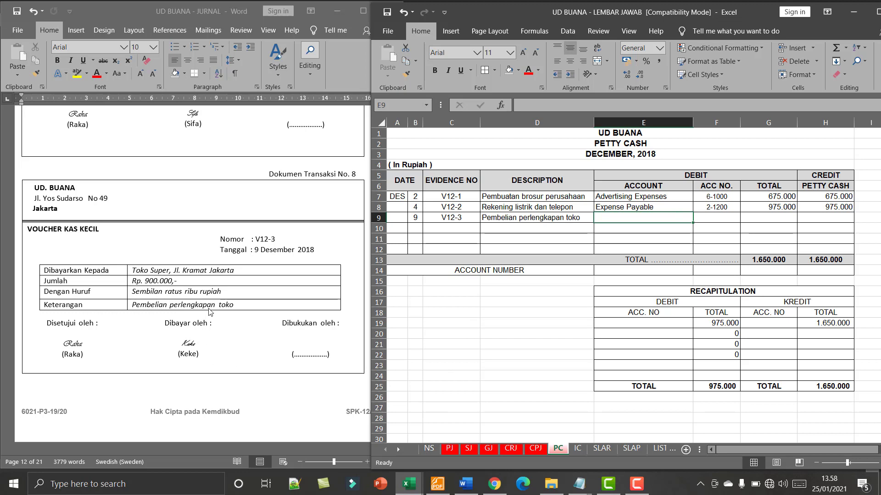
Copy the Store Supplies code 1-1600 from the NS sheet into PC cell F9 and fill the account lookup formula from E8 into E9
click(430, 450)
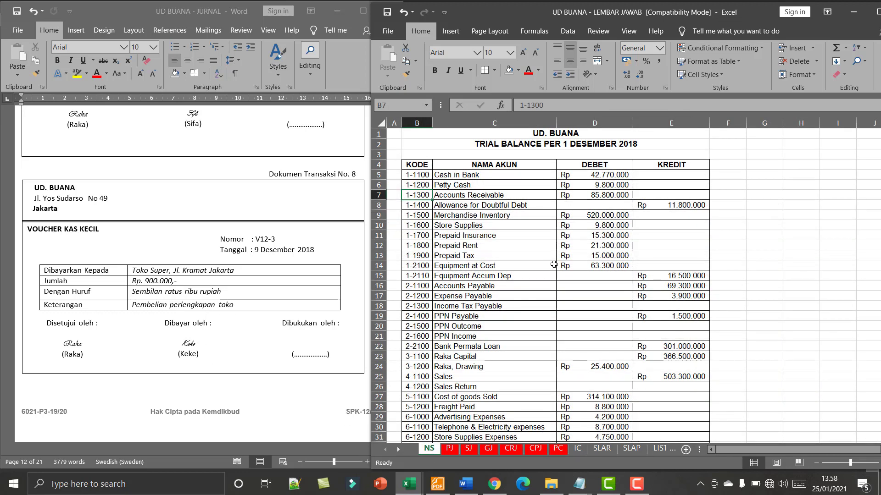
click(415, 225)
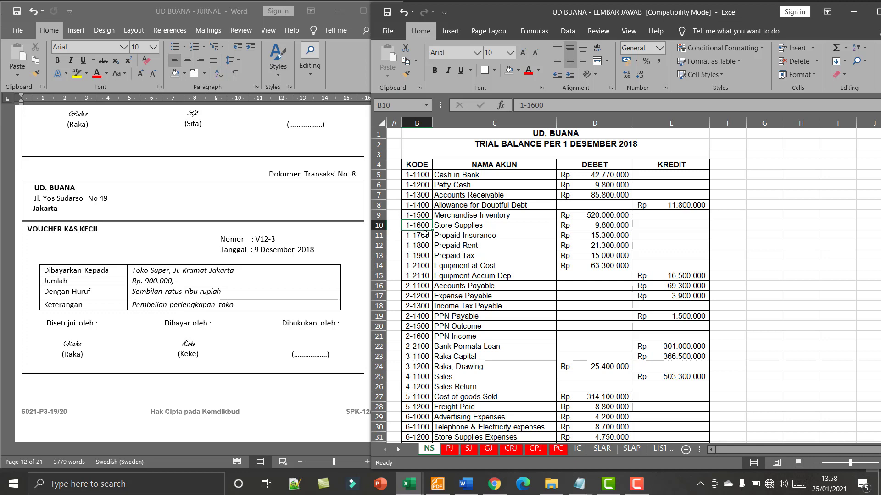
key(ctrl+c)
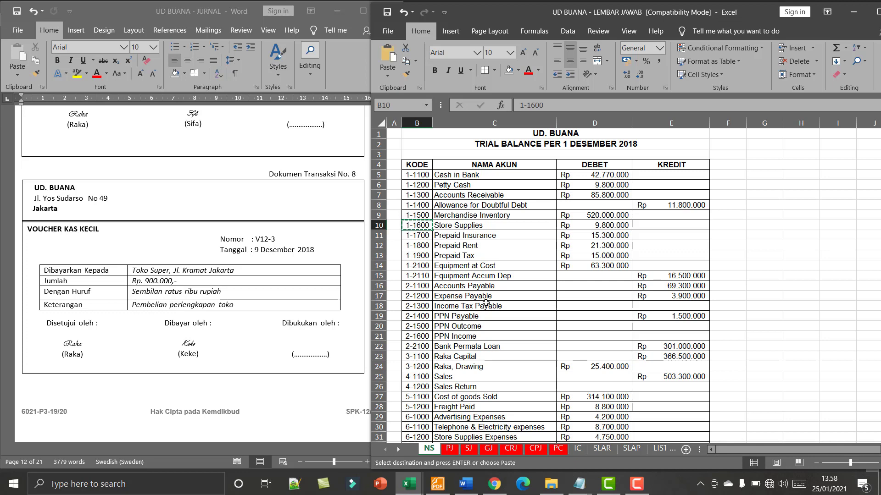
click(559, 449)
click(722, 219)
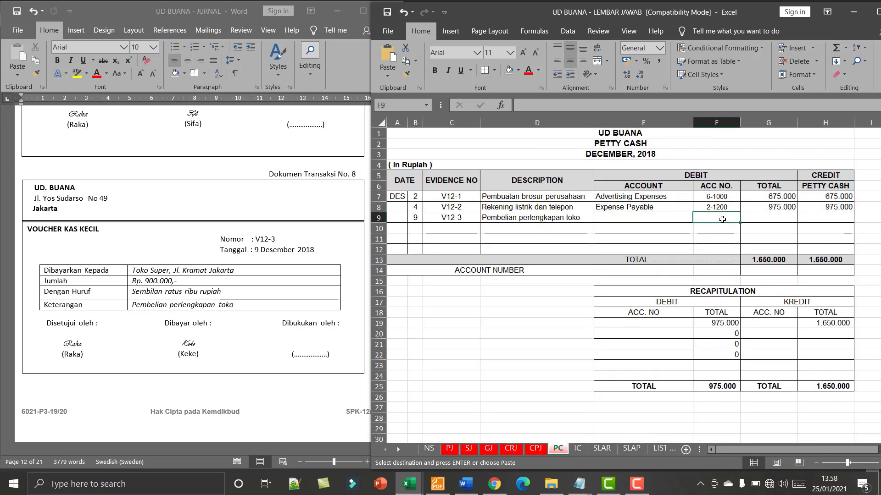
key(ctrl+v)
click(684, 208)
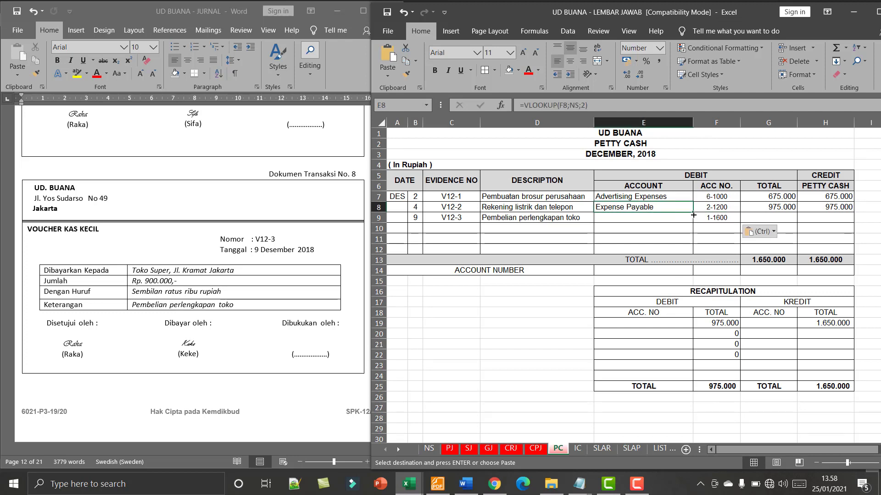
drag(694, 215, 694, 223)
Enter 900.000 as both the debit total and the petty cash credit for voucher V12-3 in row 9
click(788, 219)
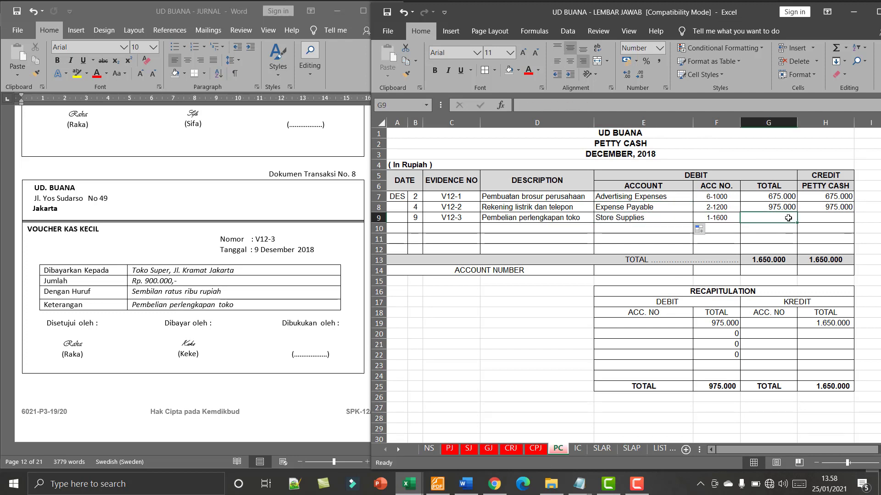
text(9000000)
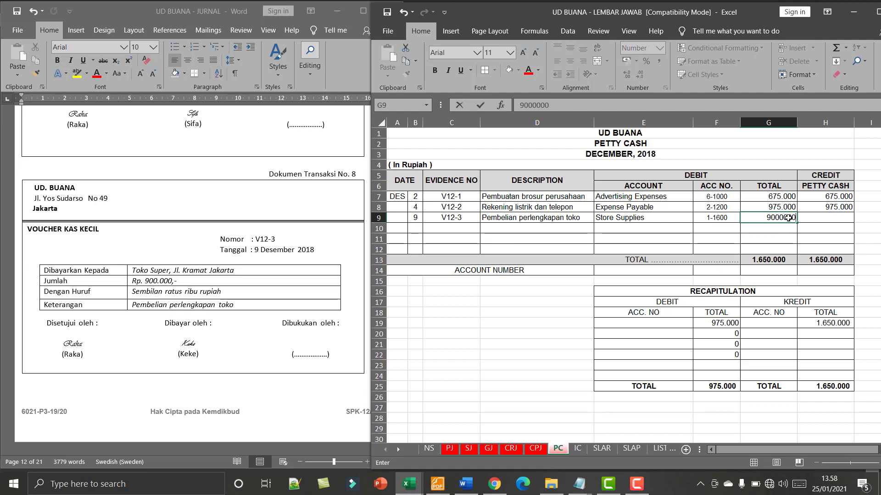
key(Tab)
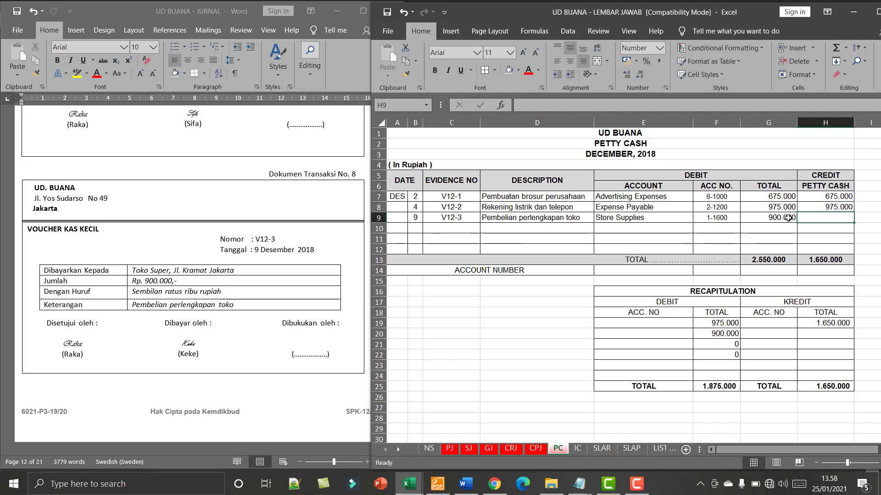
text(900000)
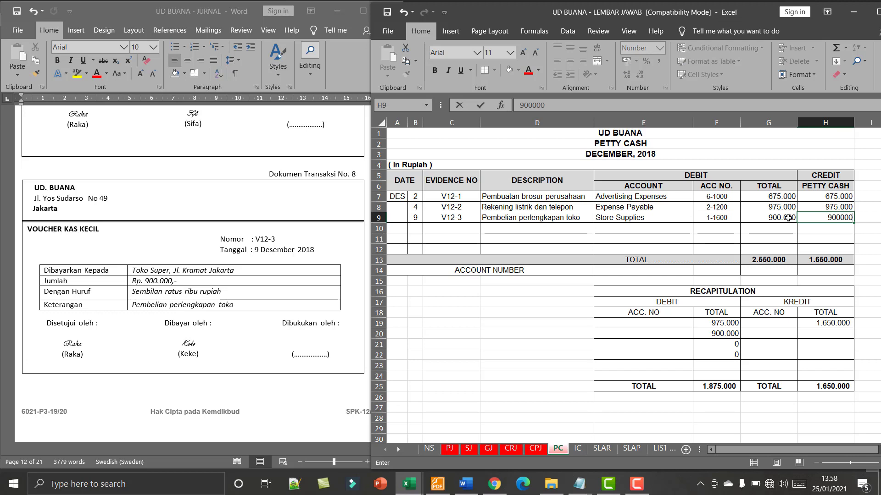
key(Return)
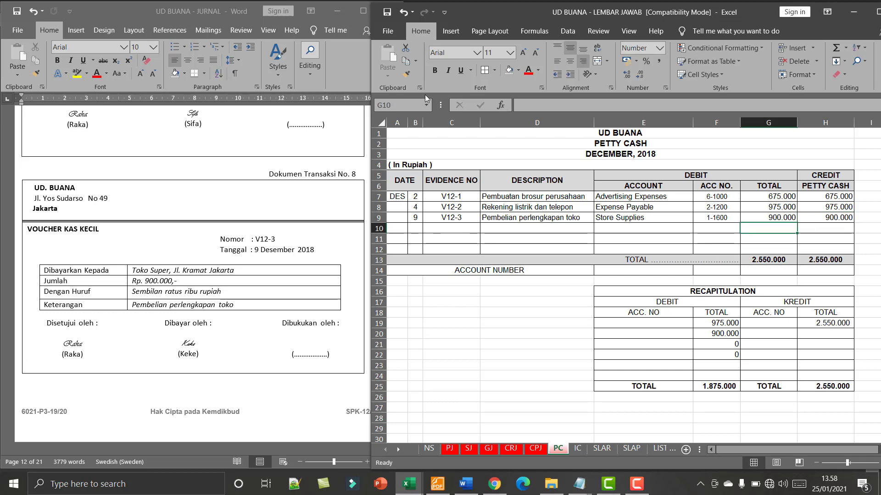
Bring up Dokumen Transaksi No. 9 in Word, then enter its day, 9, in B11 of the CPJ sheet in Excel
click(183, 259)
scroll(185, 257, down, 7)
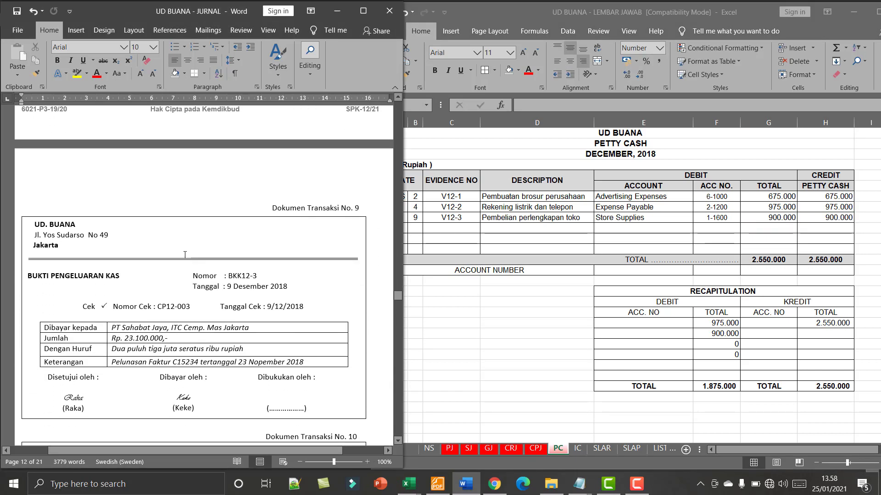
scroll(185, 254, down, 1)
scroll(184, 254, down, 1)
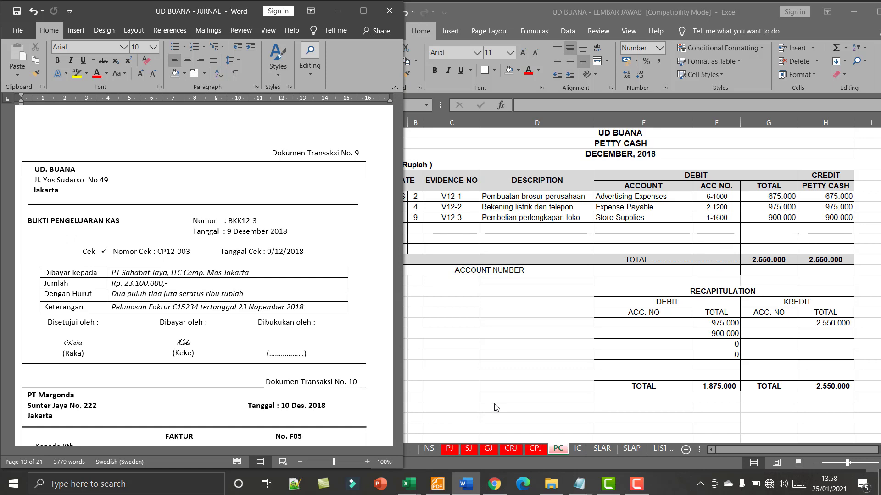
click(536, 450)
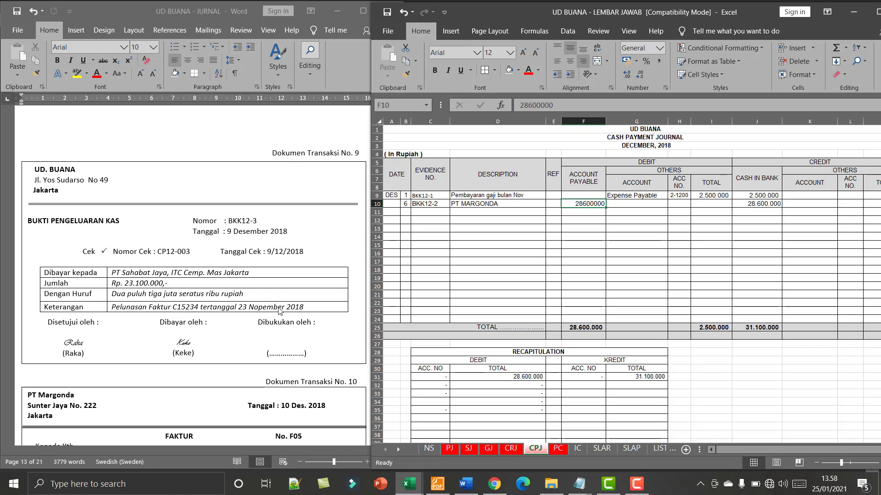
click(451, 214)
click(404, 212)
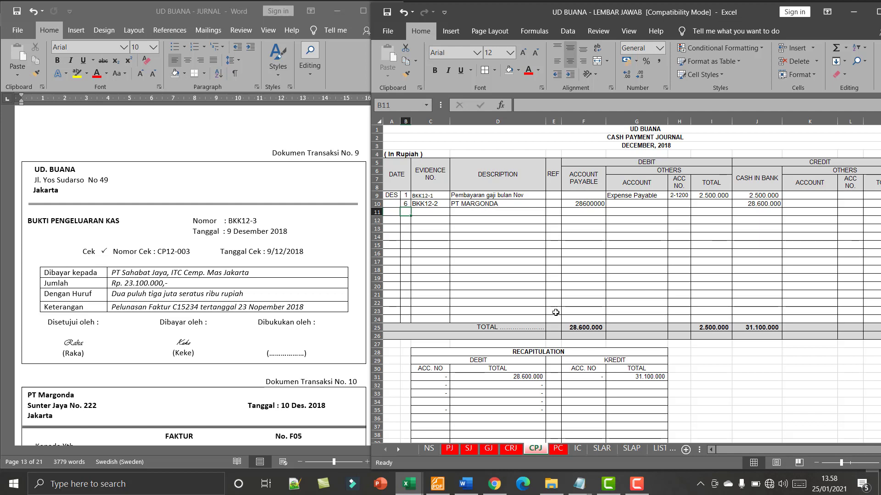
text(9)
key(Tab)
Enter evidence number BKK12-3 and description PT SAHABAT JAYA in row 11 of the cash payment journal
key(Caps_Lock)
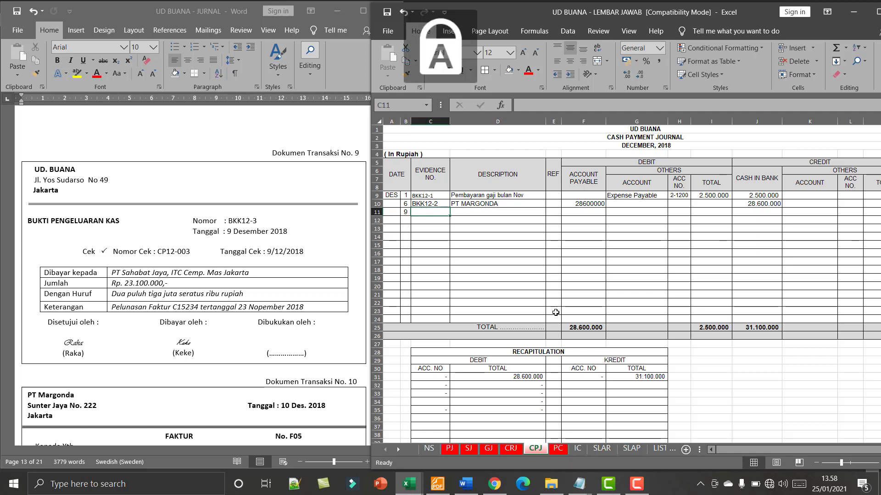
text(BKK)
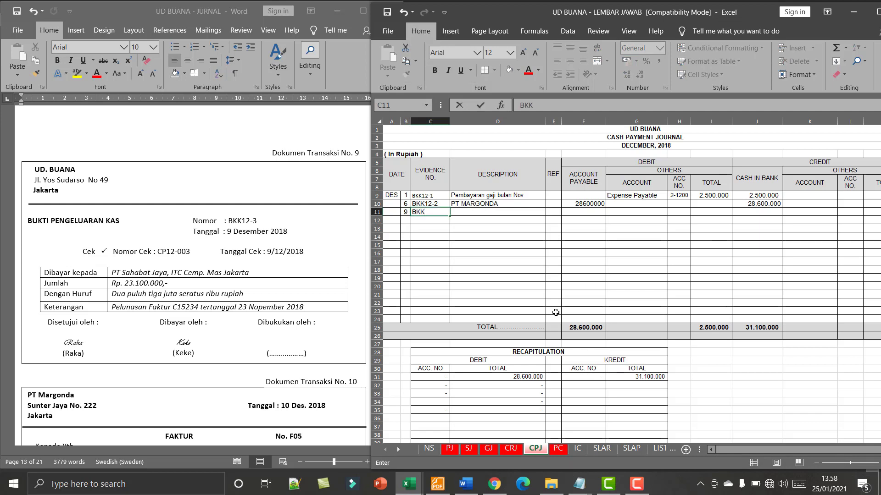
text(12-3)
key(Tab)
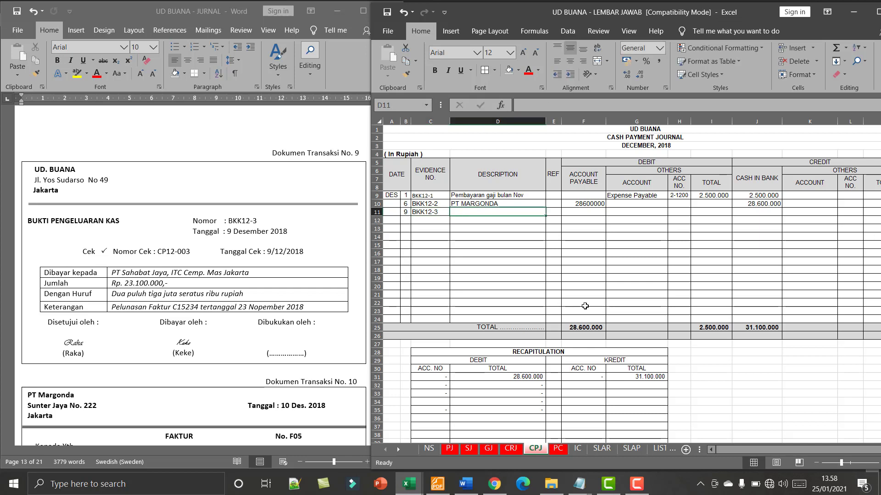
text(PT )
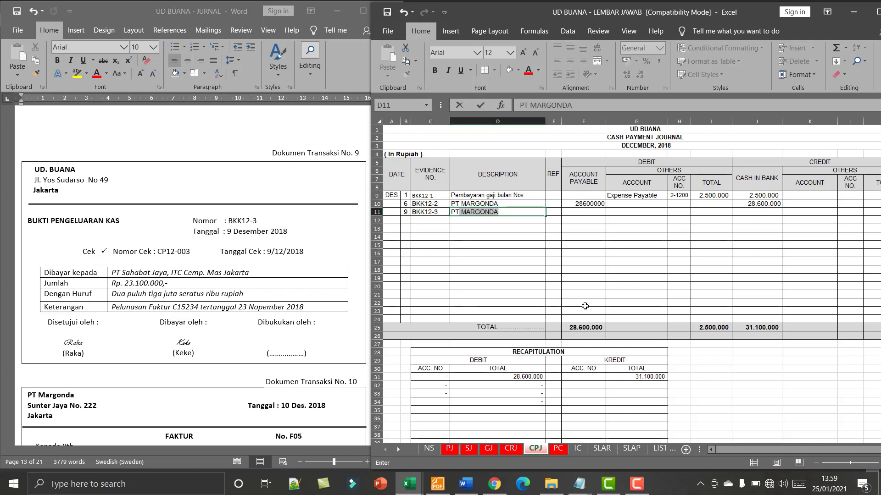
text(SABAH)
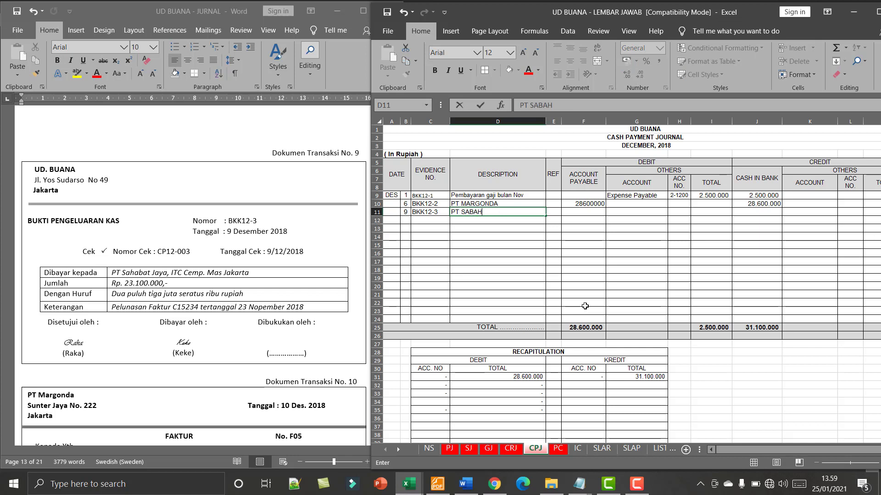
key(BackSpace)
key(BackSpace)
key(BackSpace)
text(HABAT JAYA)
key(Tab)
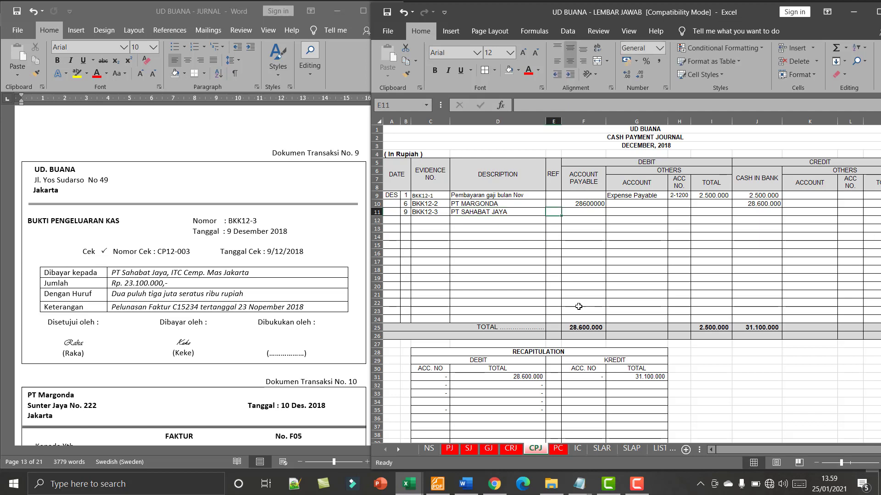
Enter 23.100.000 as the account payable debit for PT SAHABAT JAYA in F11
key(Tab)
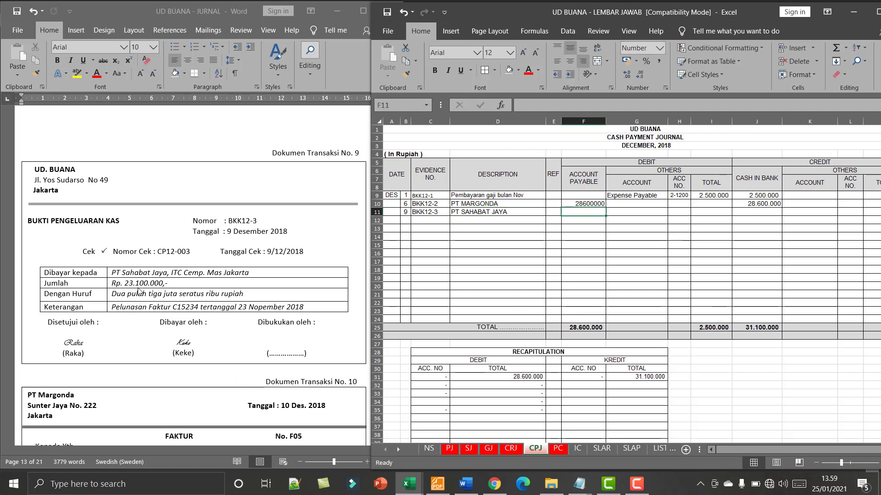
click(622, 228)
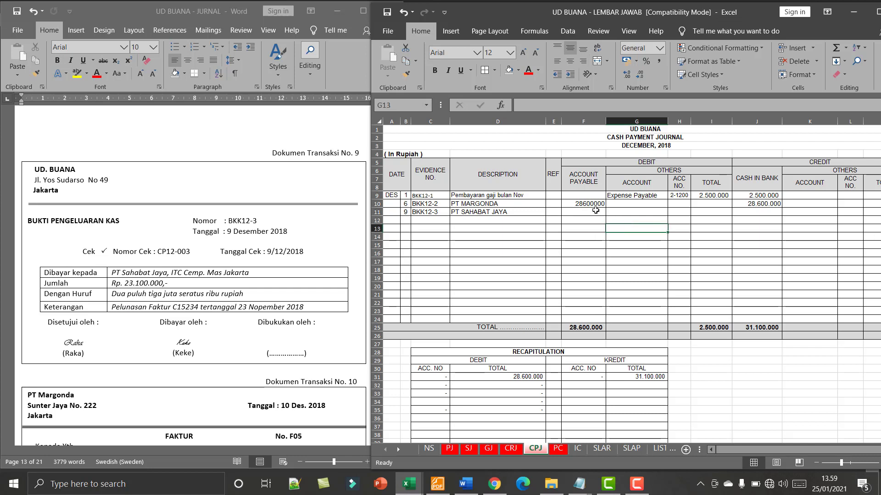
click(596, 210)
text(23)
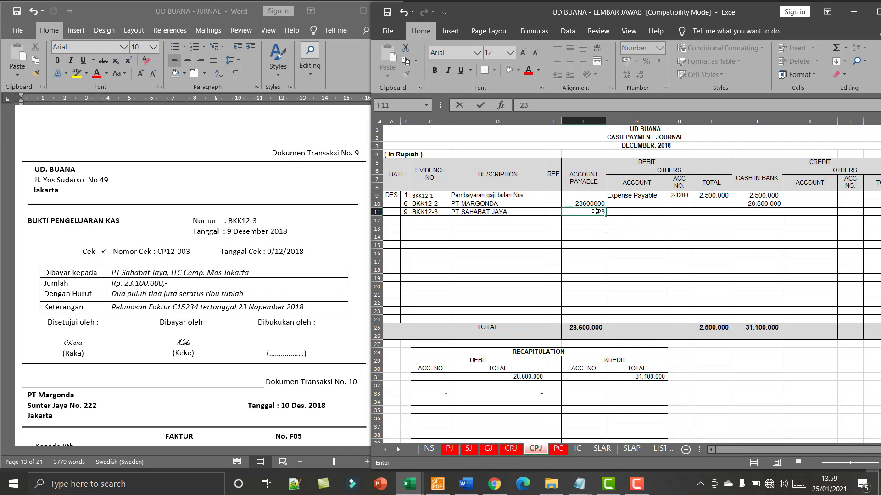
text(.100.000)
key(Return)
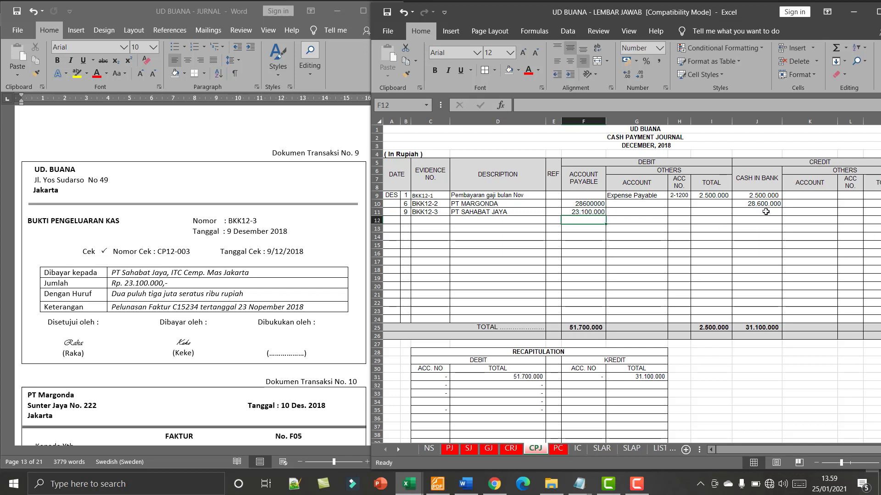
Link the cash in bank credit for BKK12-3 in J11 to the account payable amount in F11
click(766, 212)
text(=)
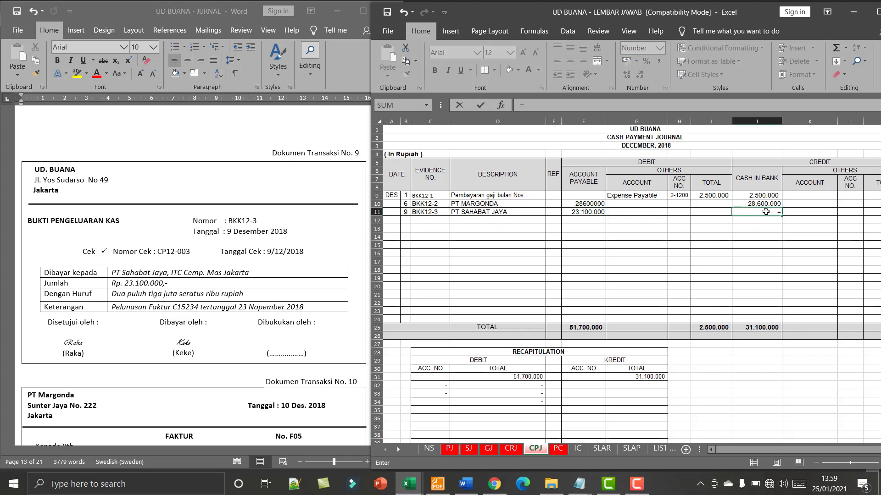
click(578, 215)
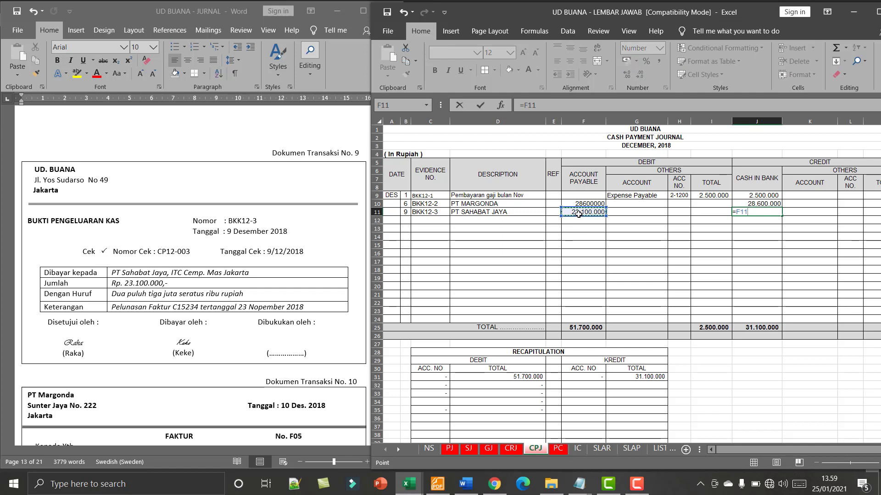
key(Return)
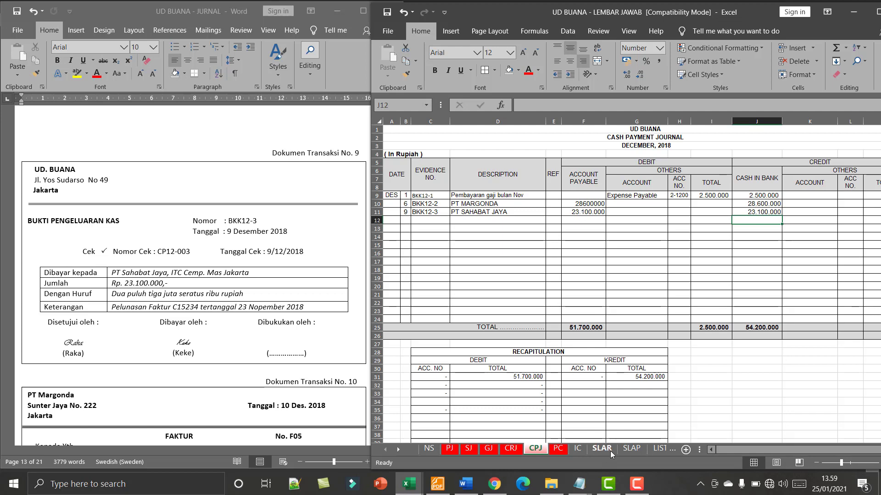
On the SLAP sheet, enter day 9 and description payment in row 10 of PT SAHABAT JAYA's subsidiary ledger
click(631, 449)
scroll(611, 365, up, 6)
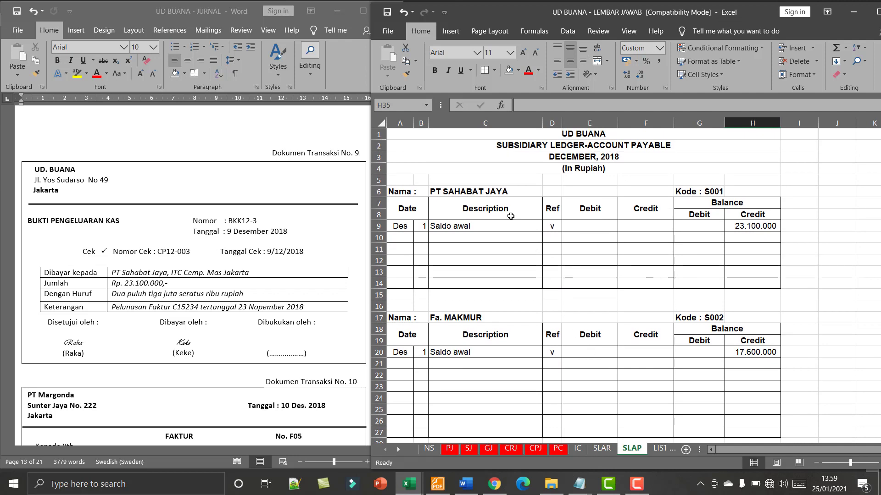
click(421, 237)
text(9)
key(Tab)
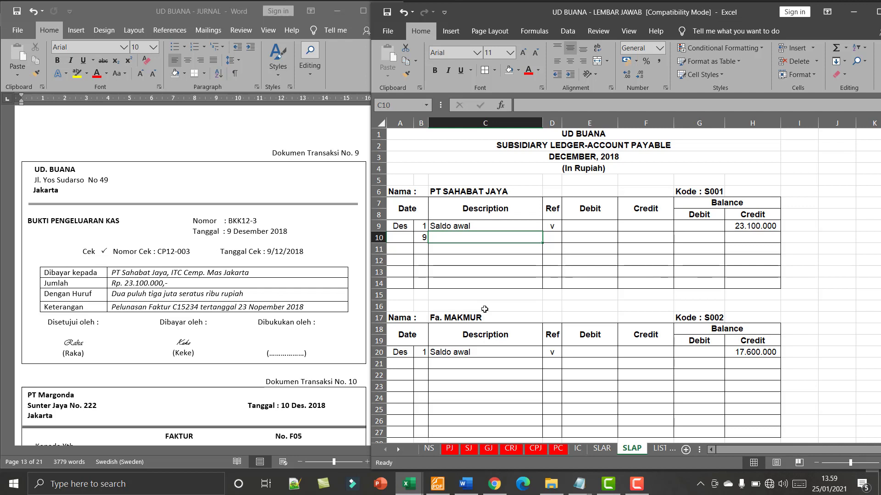
text(p)
key(BackSpace)
key(BackSpace)
key(Caps_Lock)
text(p)
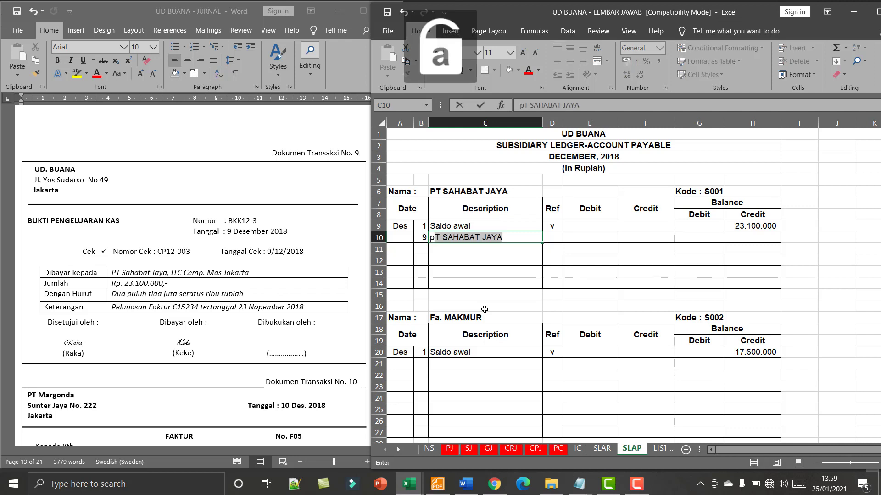
text(ayment)
key(Tab)
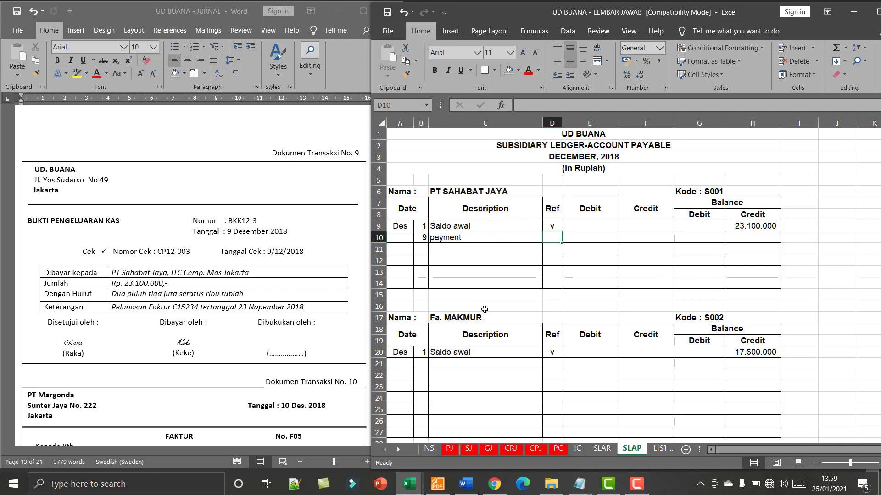
Enter reference CPJ-01 for the payment in D10 and widen column D to fit it
text(CPJ-01)
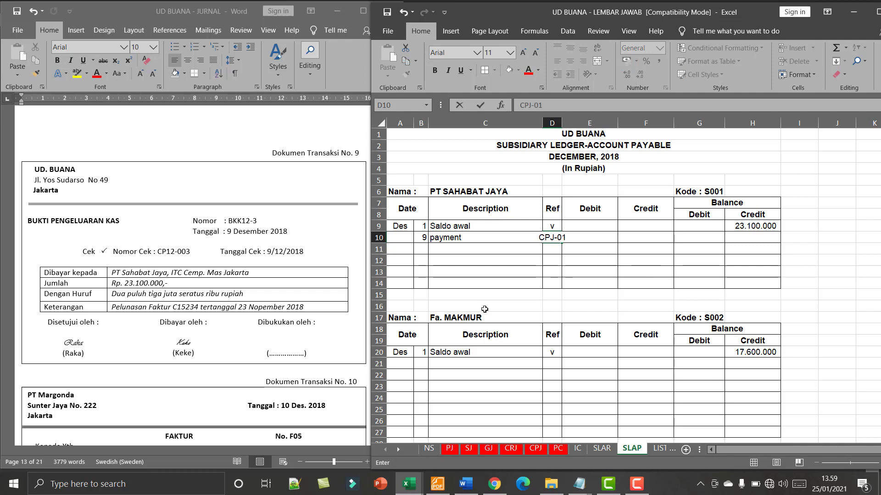
key(Tab)
drag(563, 122, 574, 122)
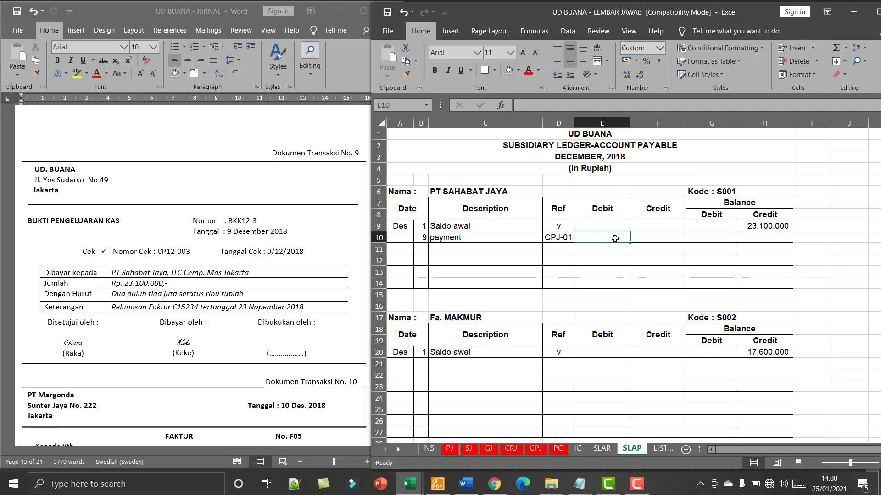
Link the payment's debit in E10 to PT SAHABAT JAYA's account payable amount in F11 of the CPJ sheet
text(=)
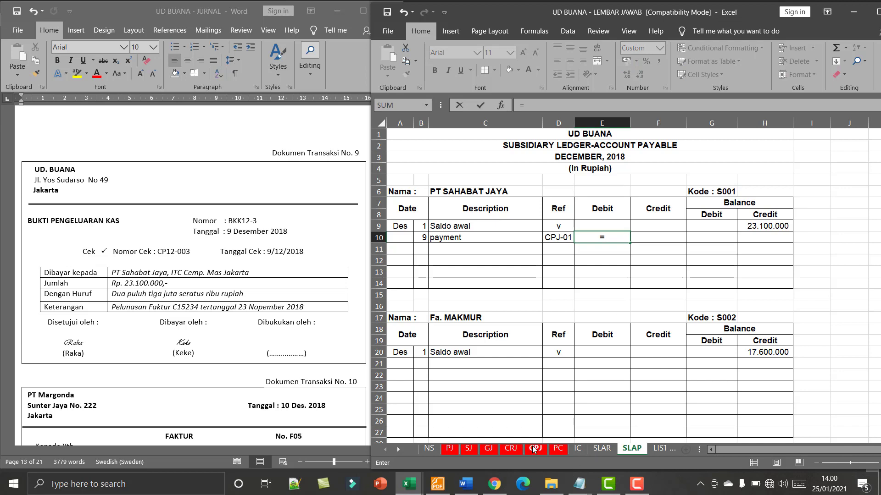
click(534, 449)
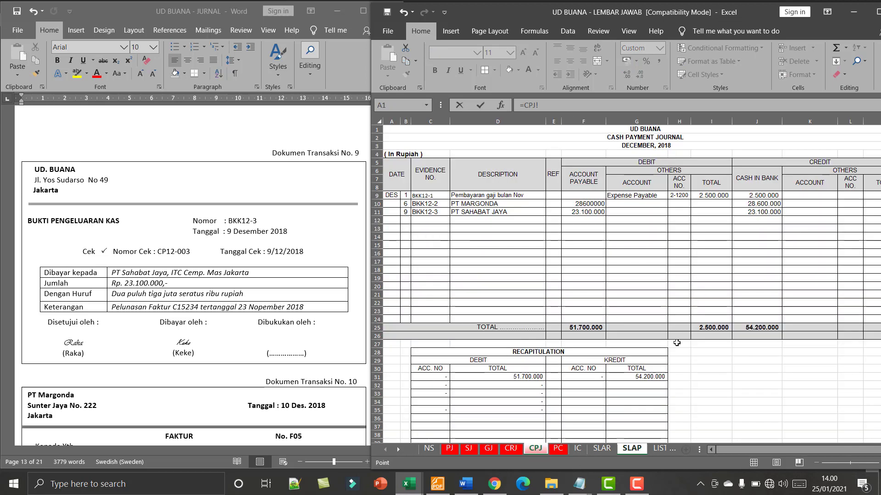
click(589, 212)
key(Return)
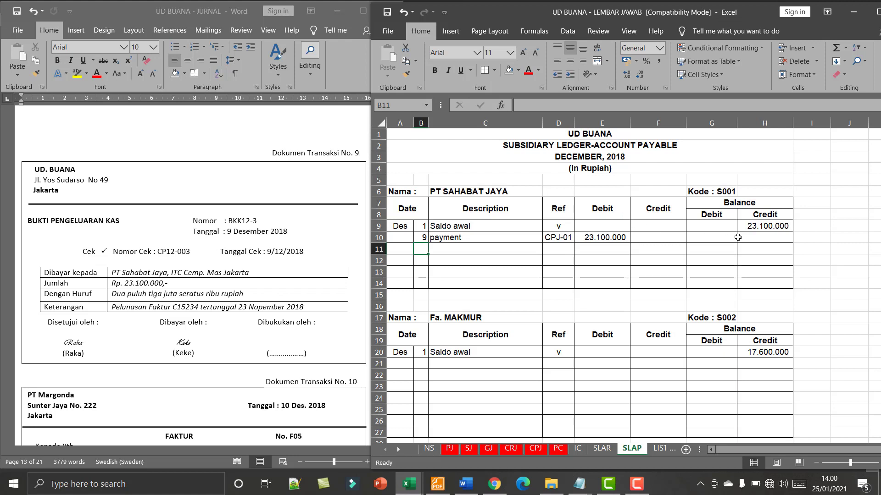
Calculate PT SAHABAT JAYA's credit balance in H10 as H9 minus the debit in E10
click(751, 237)
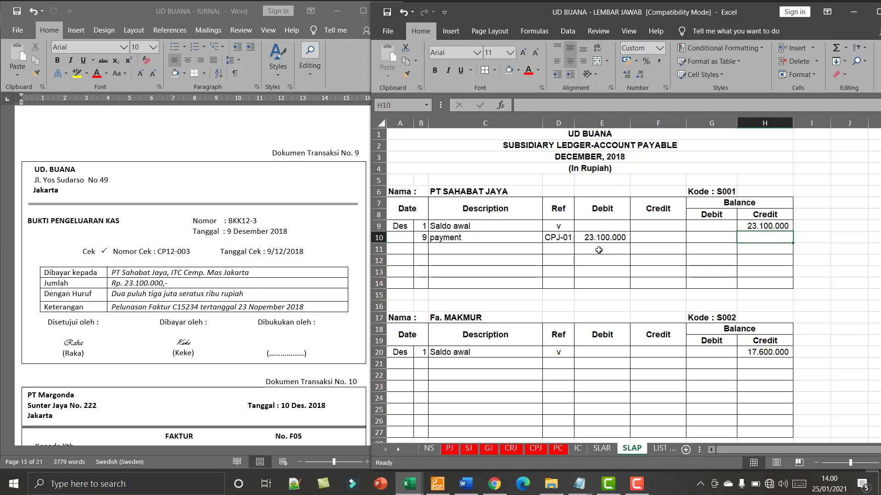
text(=)
click(760, 226)
text(-)
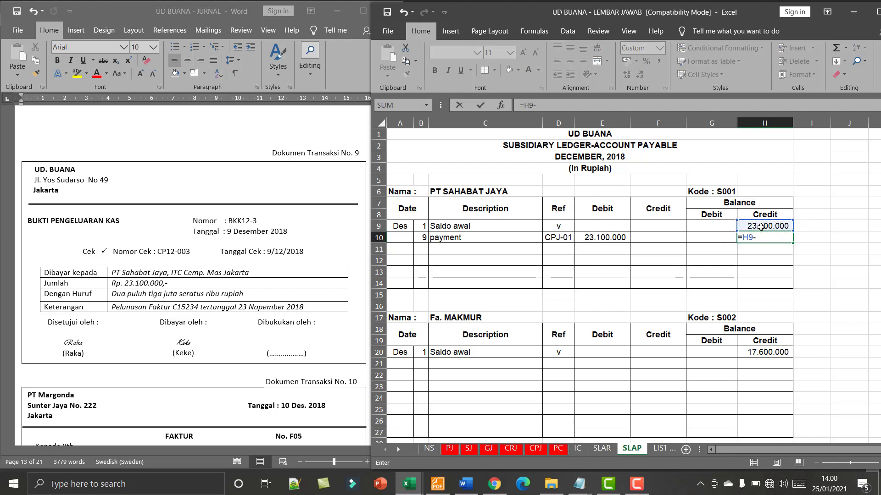
click(602, 237)
key(Return)
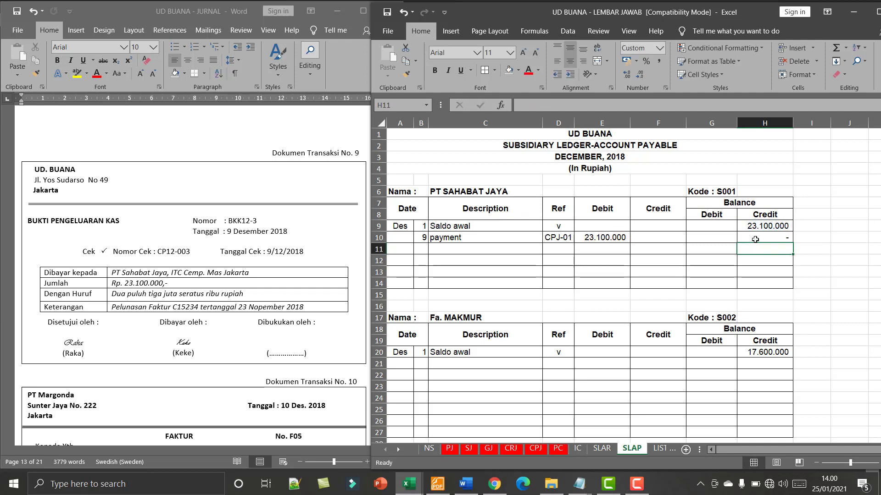
Switch to Word and bring the whole invoice of Dokumen Transaksi No. 10 into view
click(235, 328)
scroll(234, 328, down, 5)
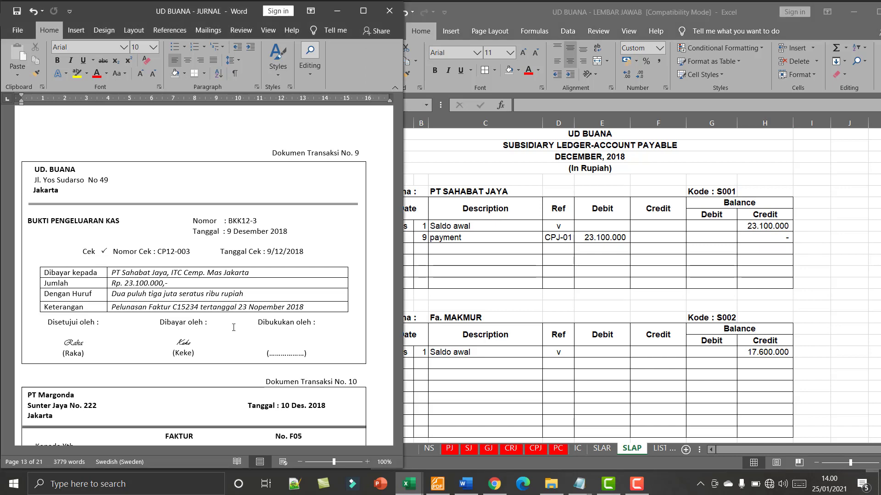
scroll(233, 327, up, 7)
scroll(233, 327, up, 2)
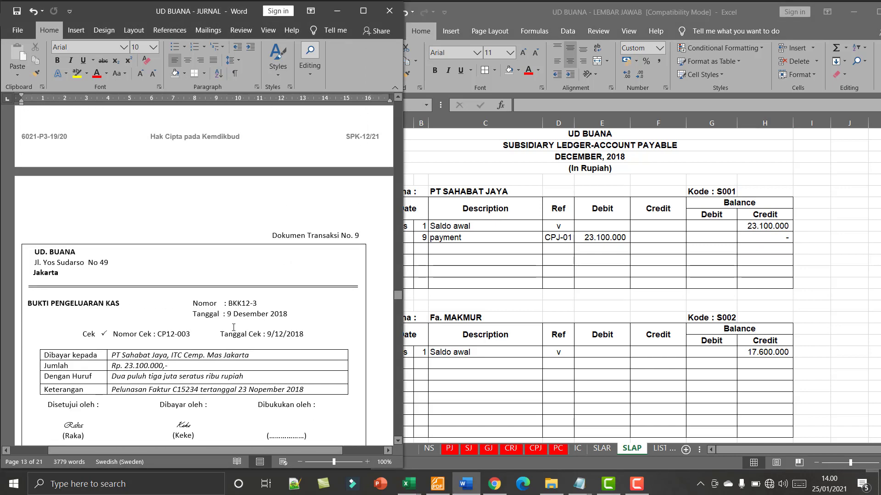
scroll(233, 328, down, 12)
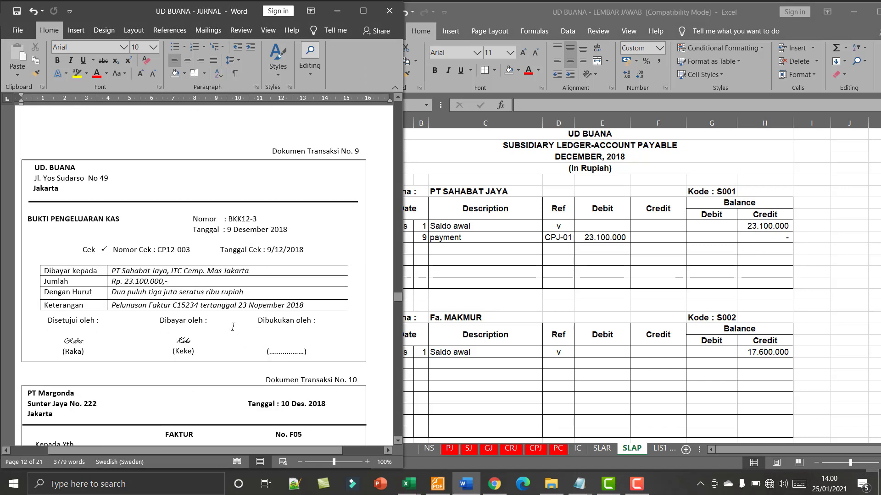
scroll(233, 328, down, 3)
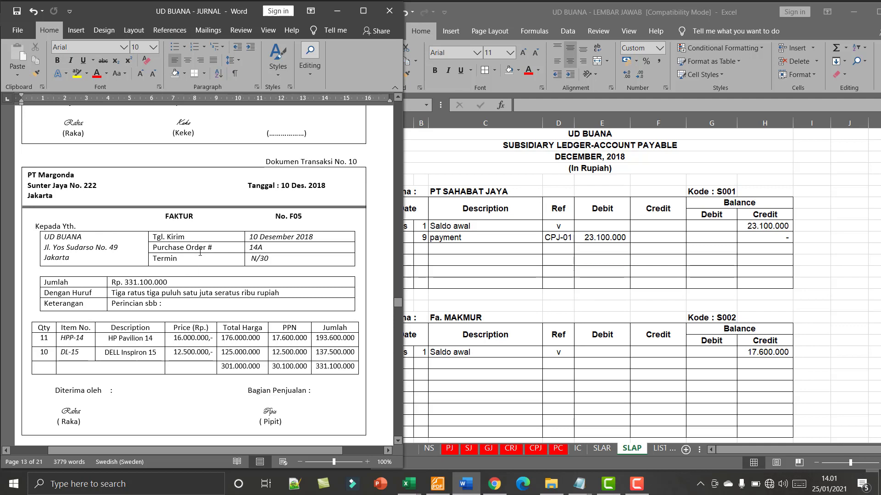
Switch to Excel and clear the old dates in A8:B11 of the purchase journal on the PJ sheet
click(450, 451)
click(449, 450)
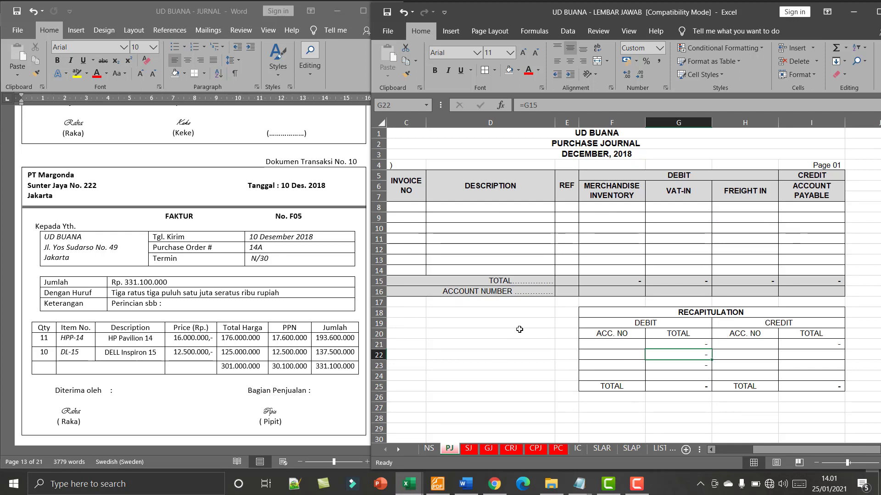
drag(764, 451, 726, 456)
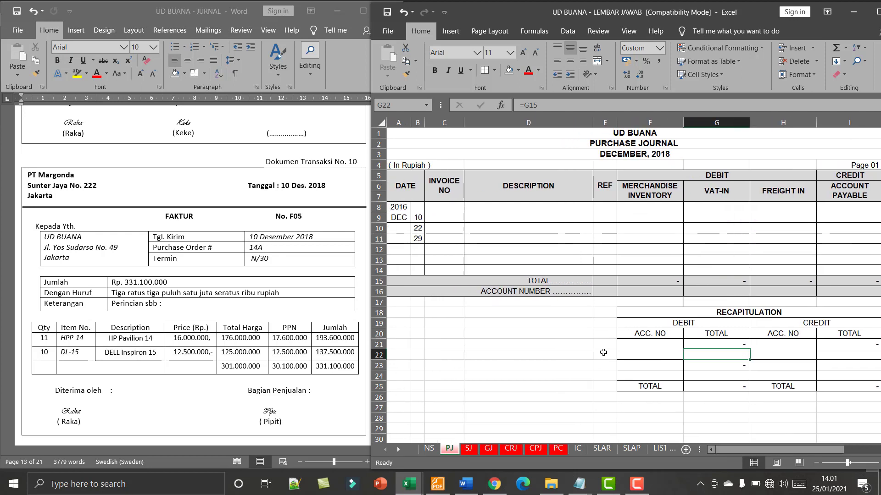
drag(396, 208, 417, 239)
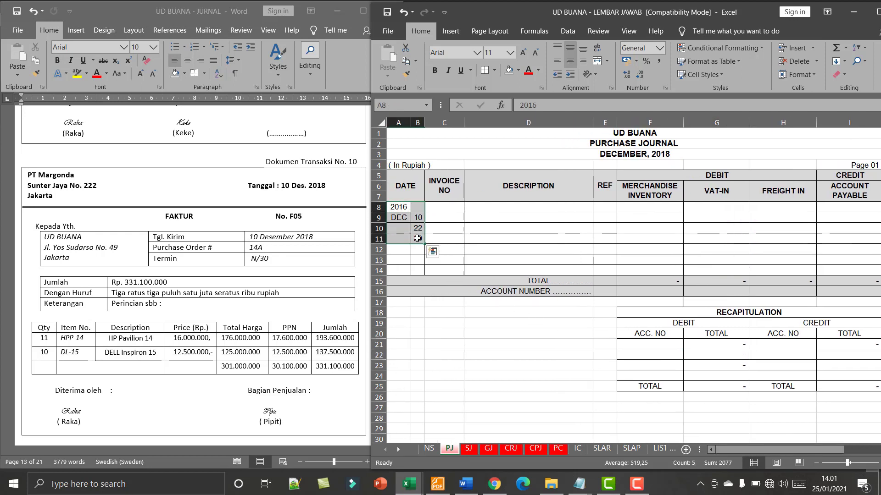
key(Delete)
Enter the date DES 10 in row 8 of the purchase journal
click(403, 209)
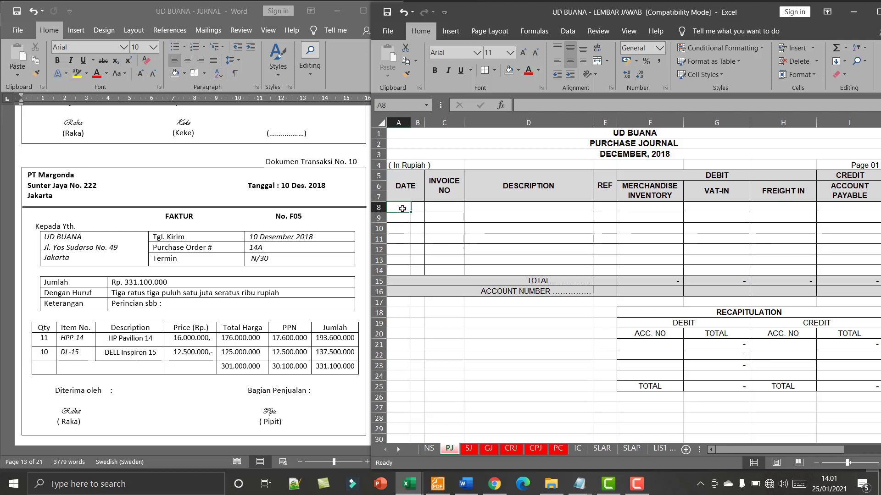
text(des)
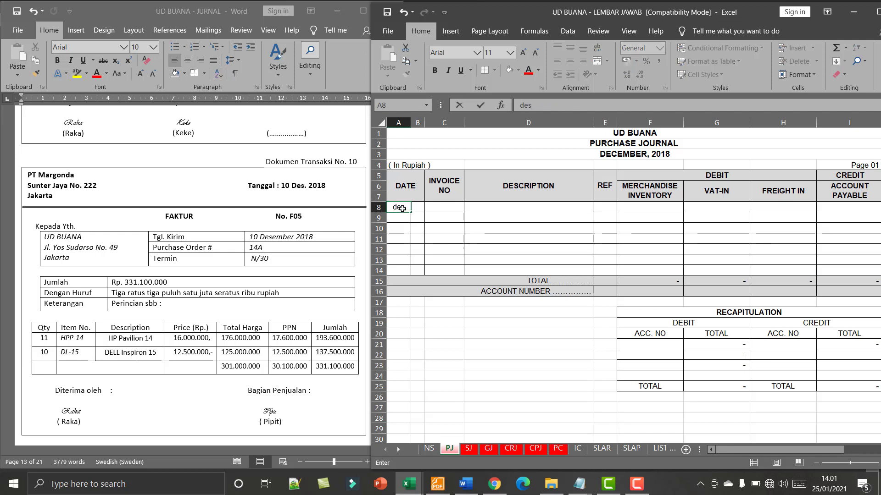
key(BackSpace)
key(BackSpace)
key(BackSpace)
key(Caps_Lock)
text(DES)
key(Tab)
text(10)
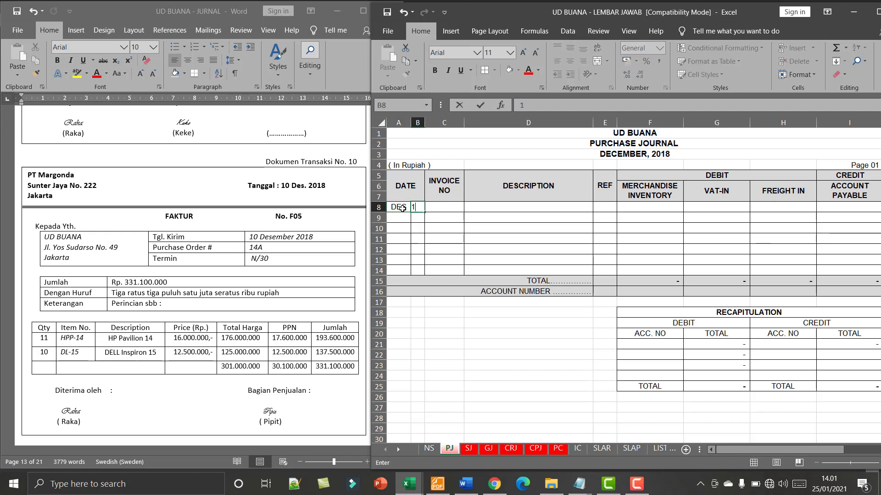
key(Tab)
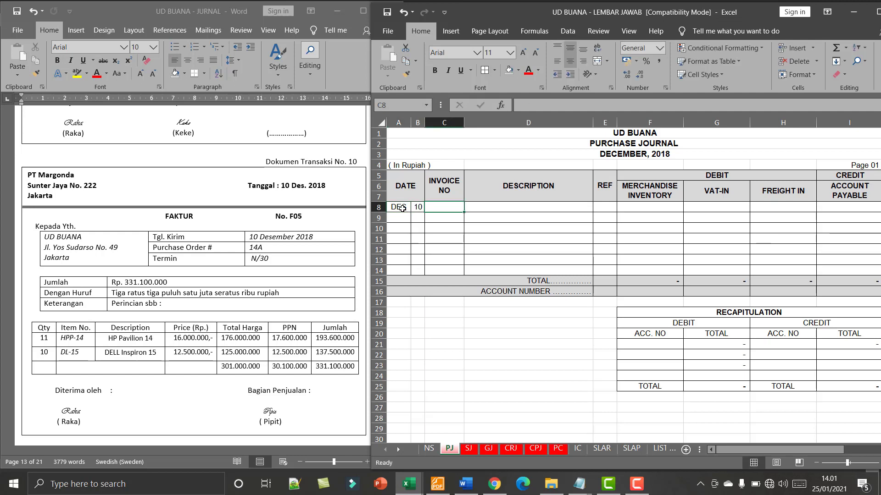
Enter invoice number F05 and description PT MARGONDA in row 8 of the purchase journal
text(F)
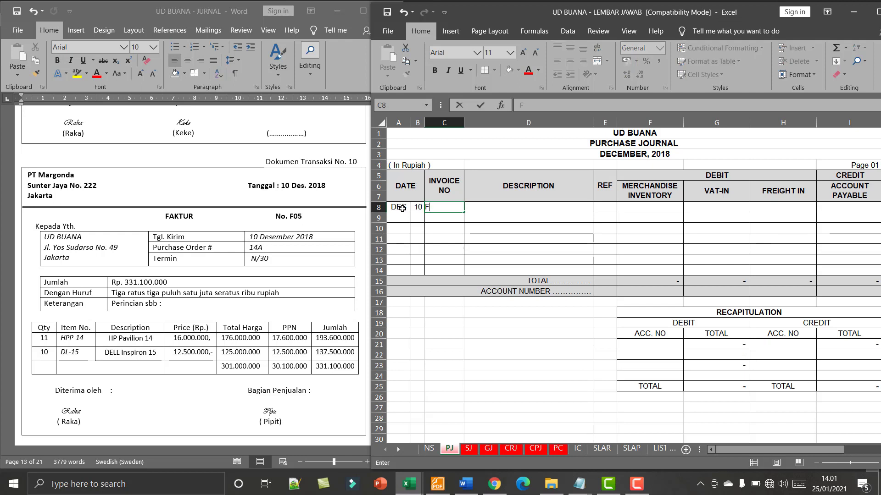
text(05)
key(Tab)
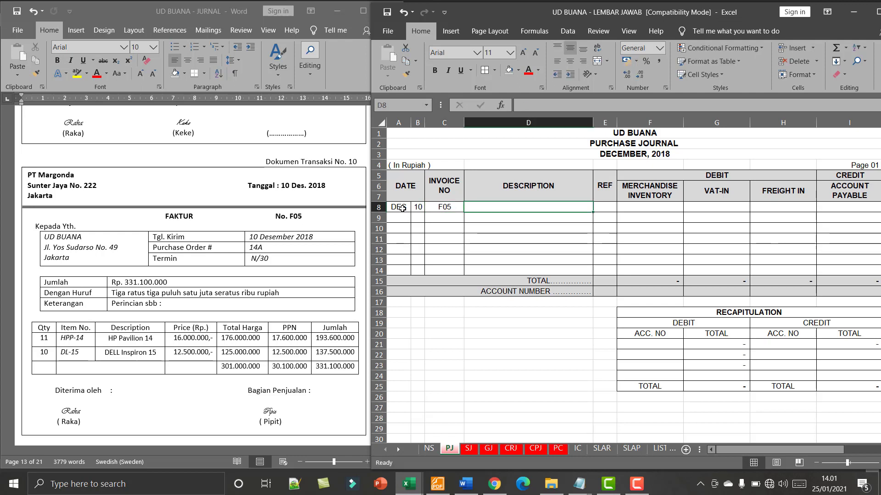
text(PT MARGONDA)
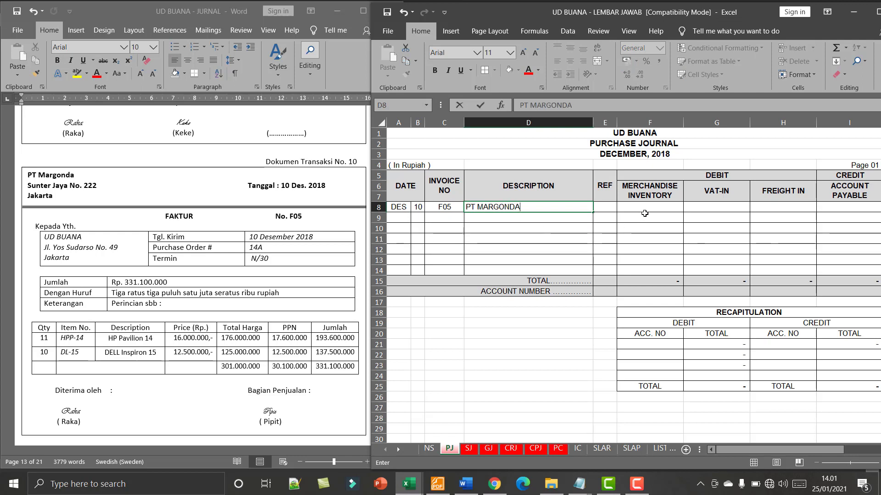
key(Tab)
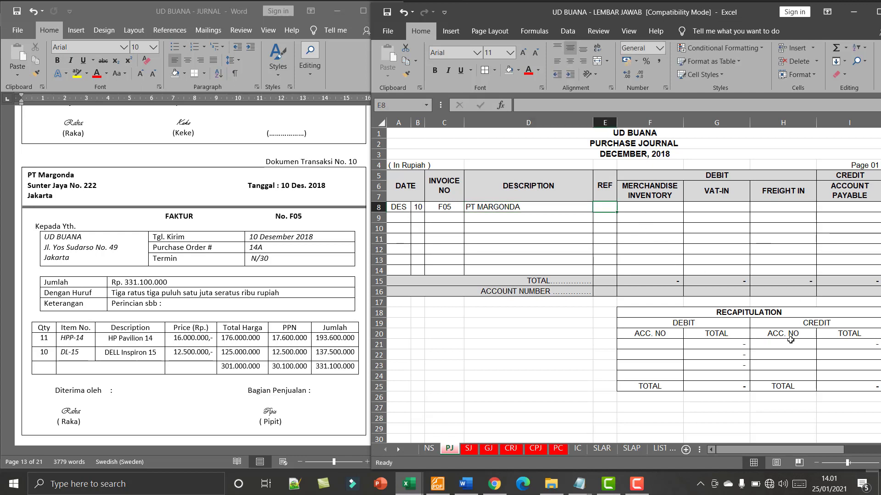
Enter 301.000.000 as the merchandise inventory debit for invoice F05 in F8
drag(807, 452, 827, 453)
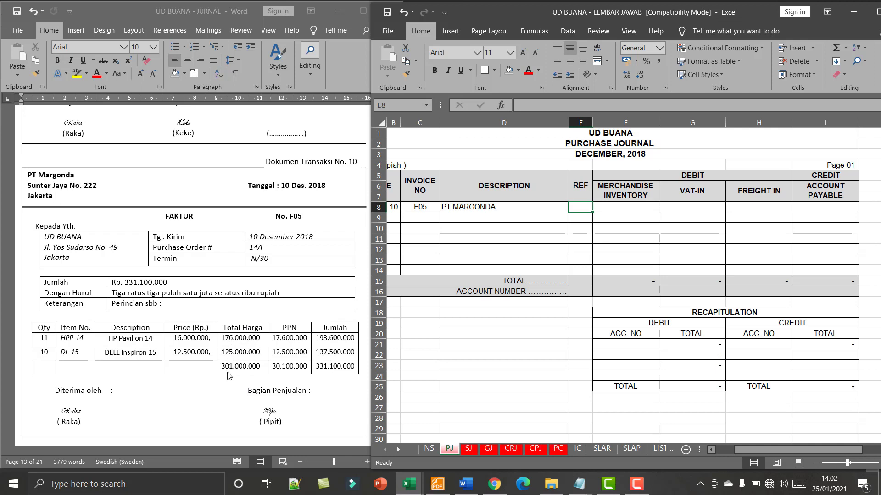
click(629, 207)
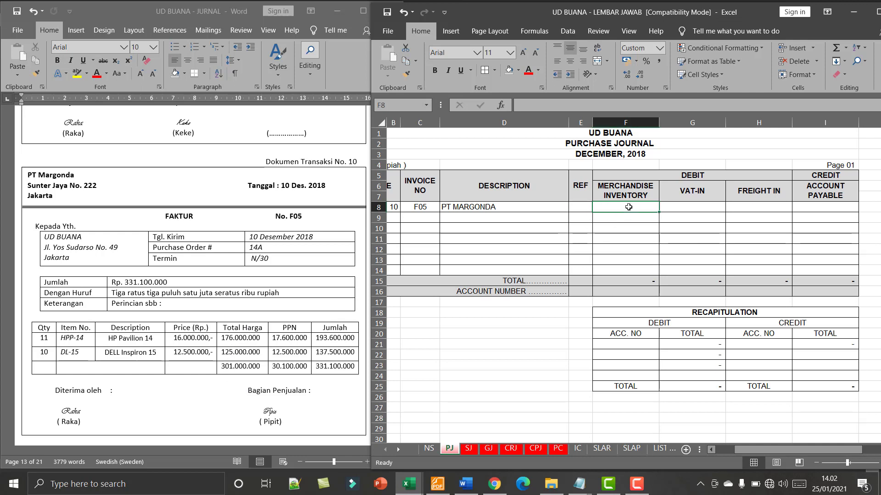
text(301.000.)
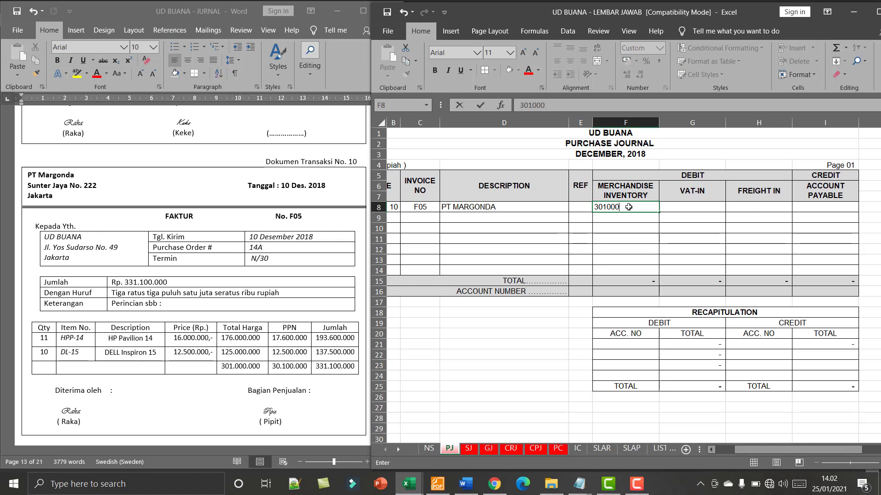
text(000)
key(Tab)
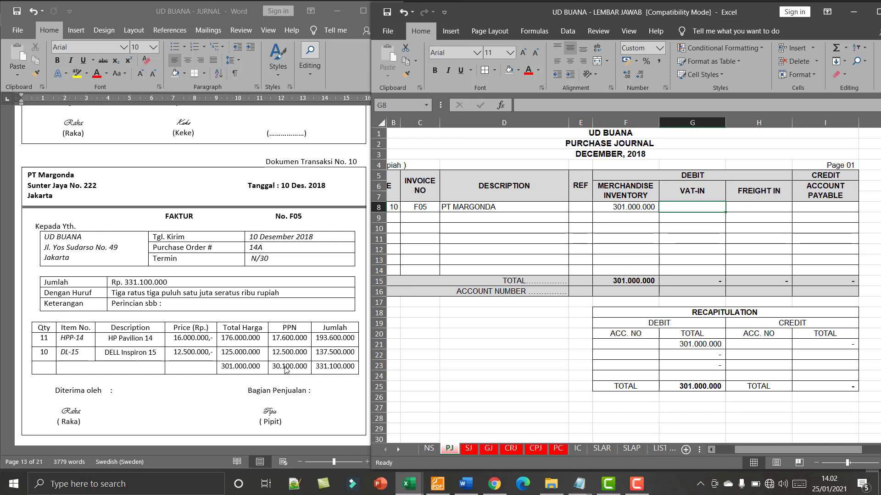
Enter 30.100.000 as VAT-in and 331.100.000 as the account payable credit for invoice F05 in row 8
text(30)
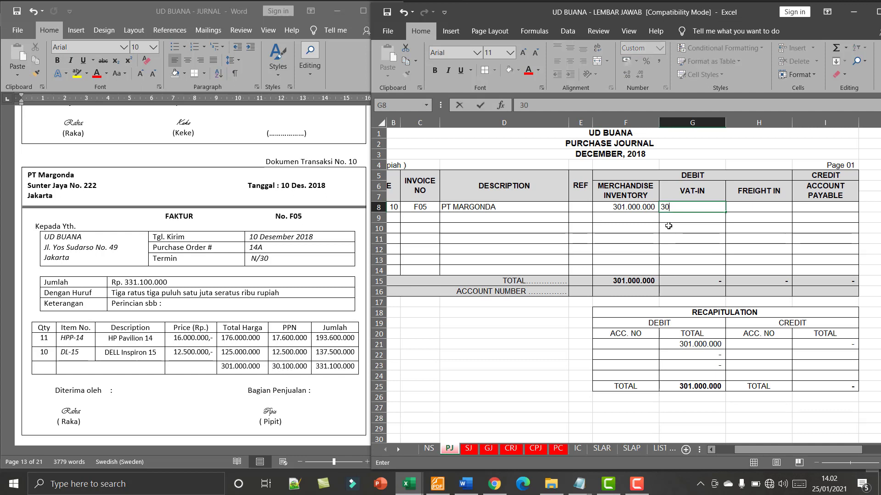
text(.100.000)
key(Tab)
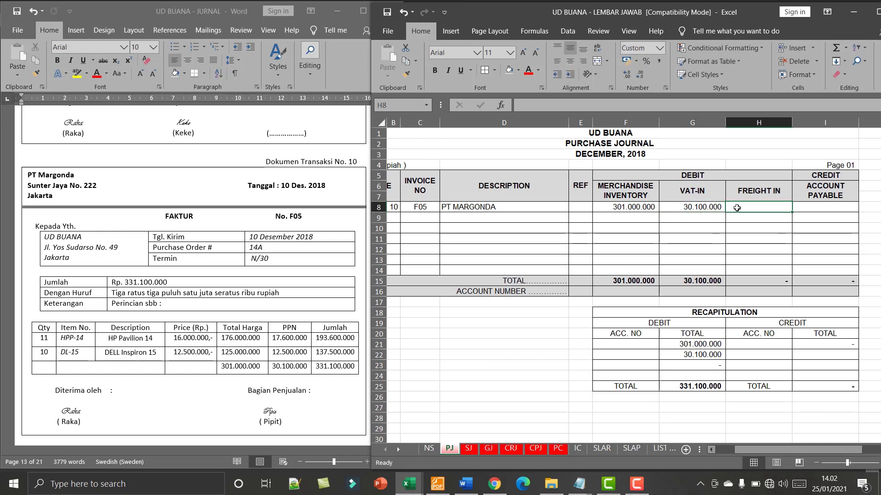
click(813, 208)
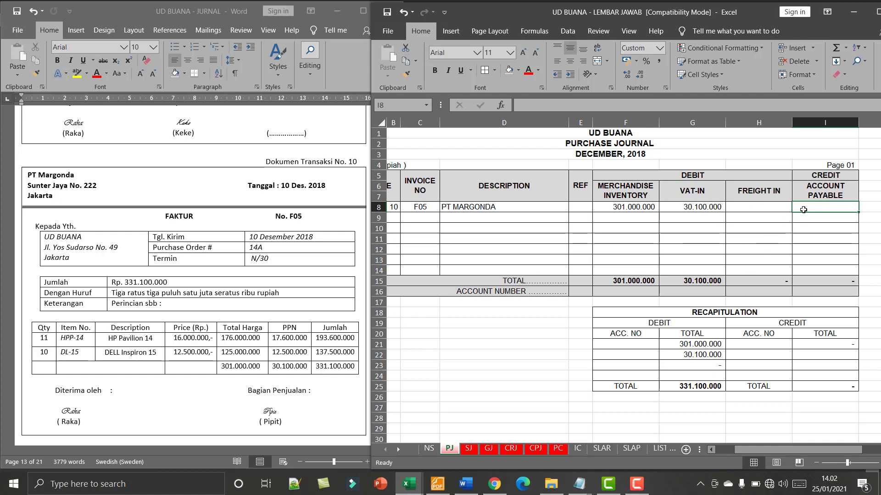
text(331.)
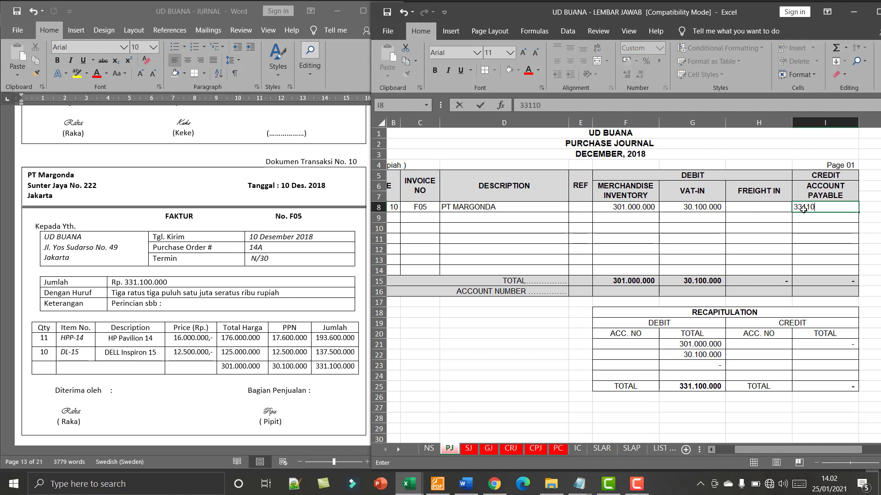
text(100.000)
key(Return)
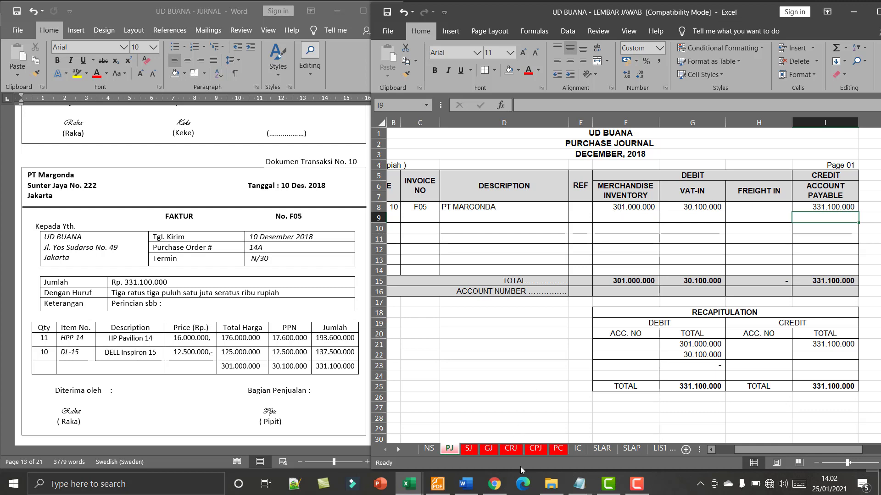
On the IC sheet, enter date 10, evidence number F05 and description Purchase in row 12 of the HP Pavilion 14 card
click(579, 450)
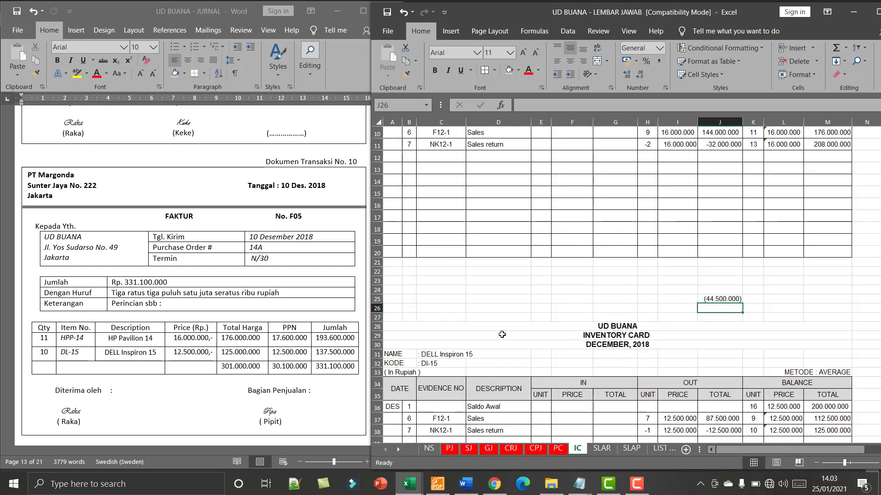
scroll(503, 334, up, 3)
click(409, 247)
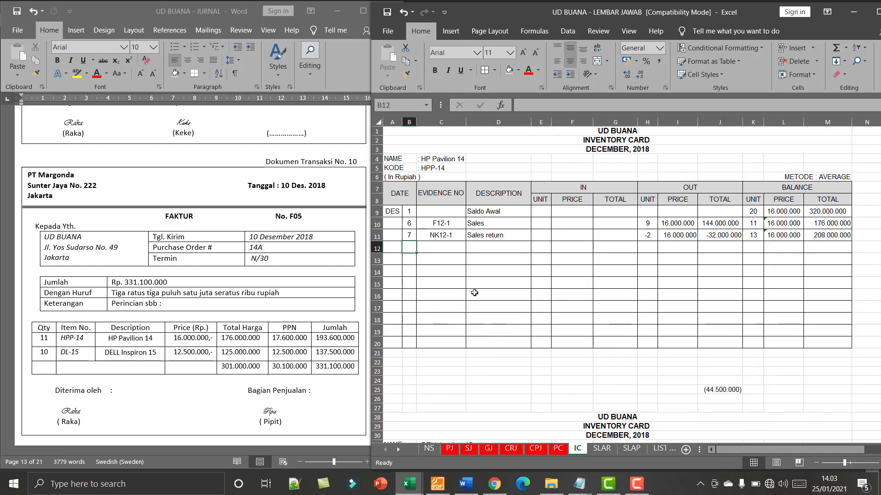
text(10)
key(Tab)
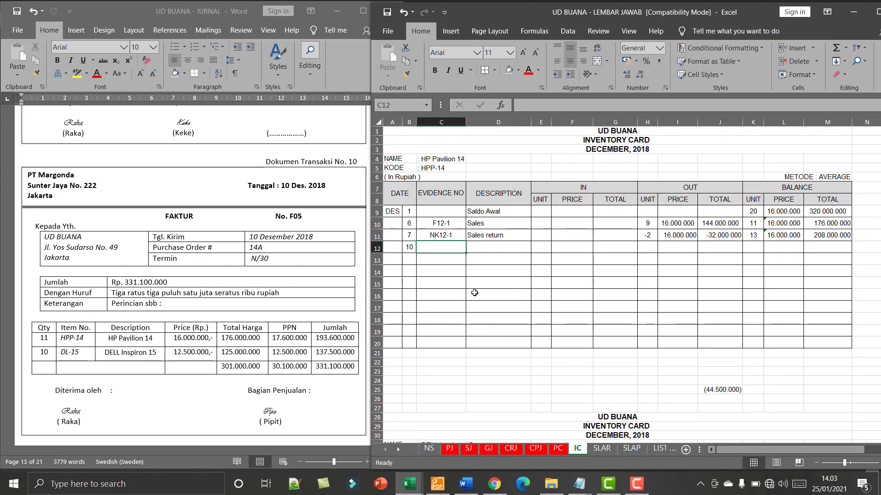
text(F05)
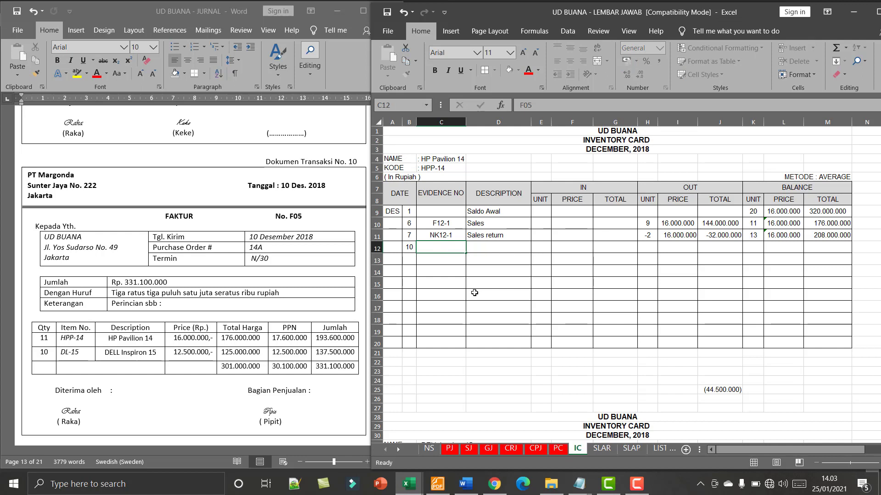
key(Tab)
key(Caps_Lock)
text(Purchase)
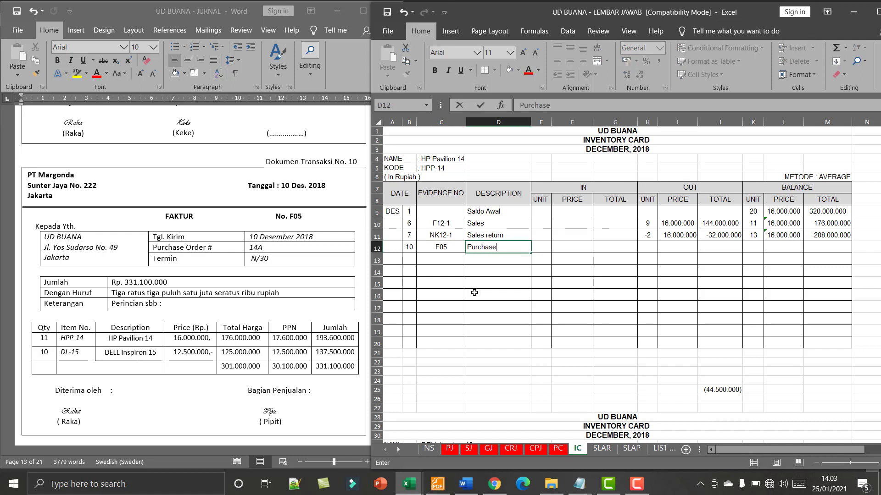
key(Tab)
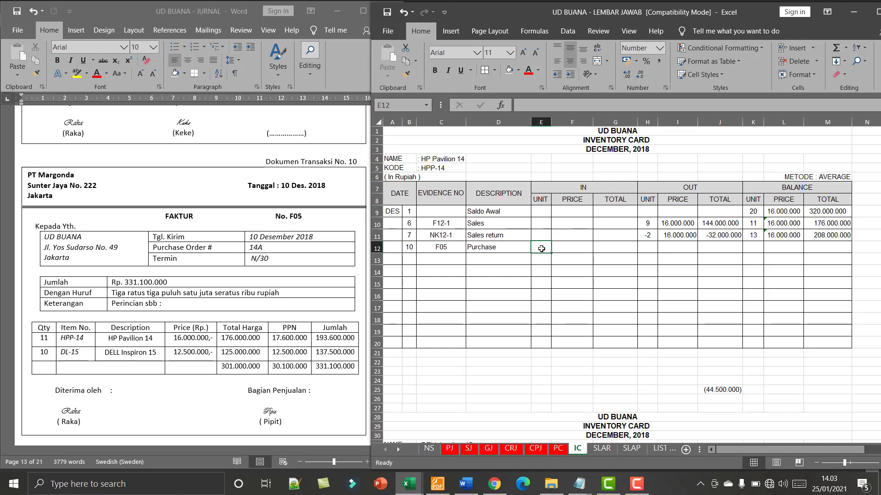
Enter 11 units at a price of 16.000.000 in the IN section of row 12
text(11)
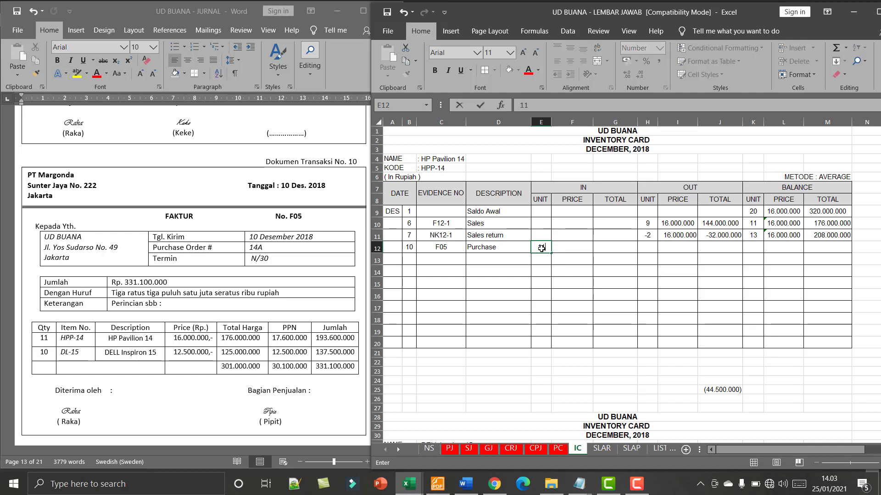
key(Tab)
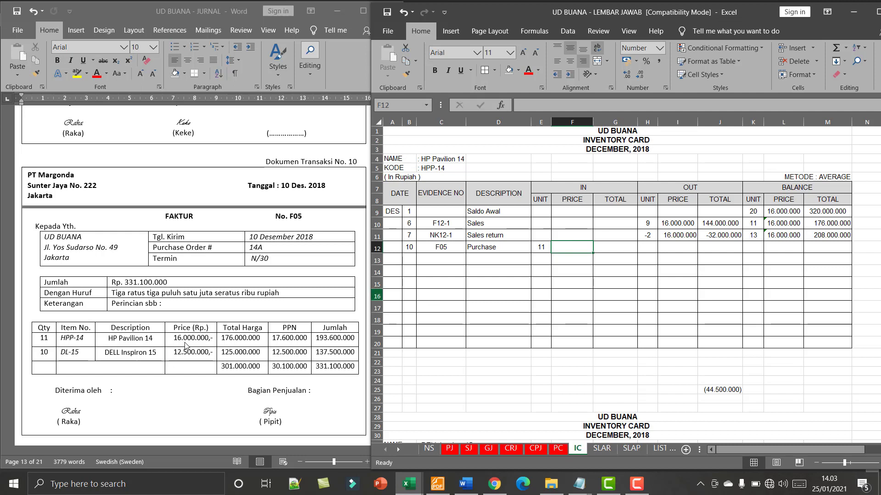
text(160)
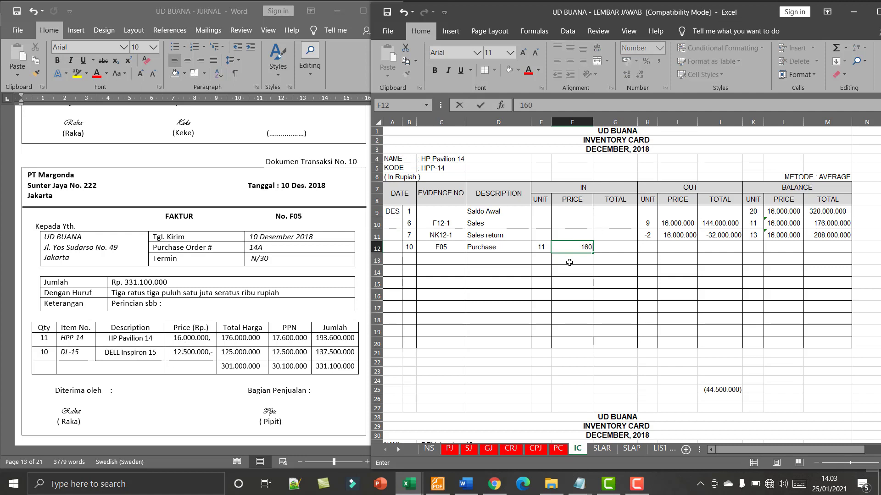
text(00000)
key(Tab)
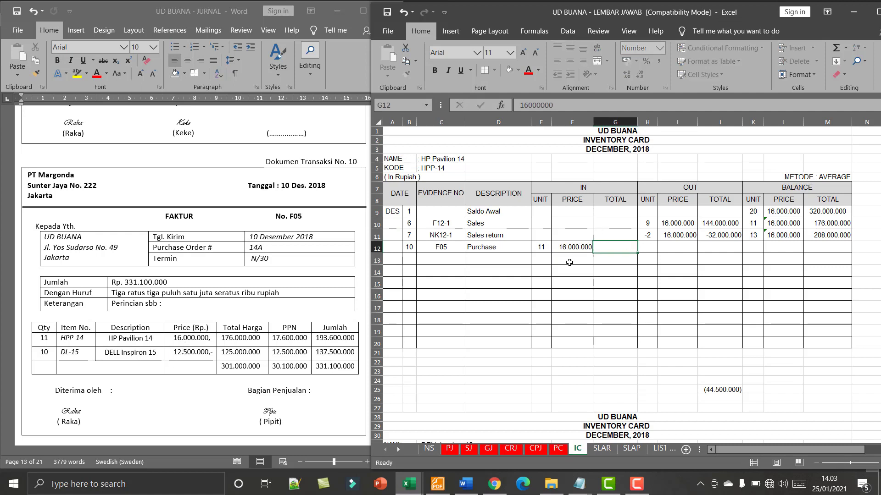
Calculate the incoming purchase total in G12 with the formula =E12*F12
text(=)
click(543, 250)
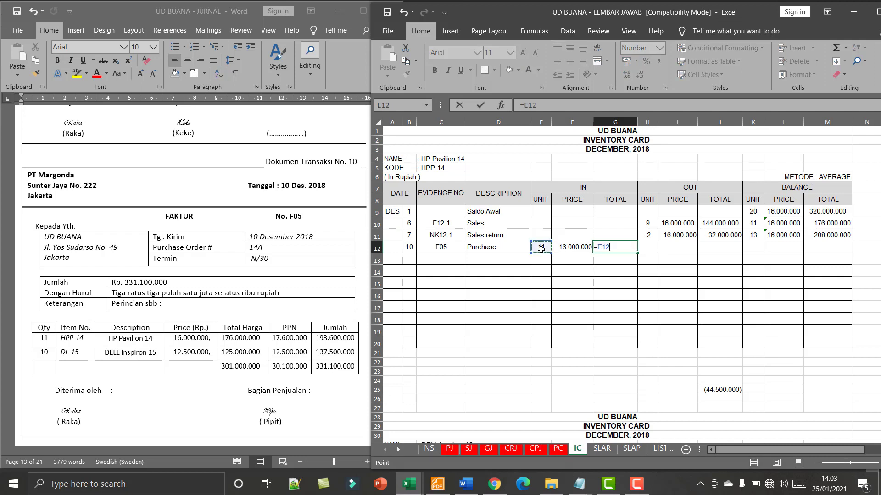
text(*)
click(573, 248)
key(Return)
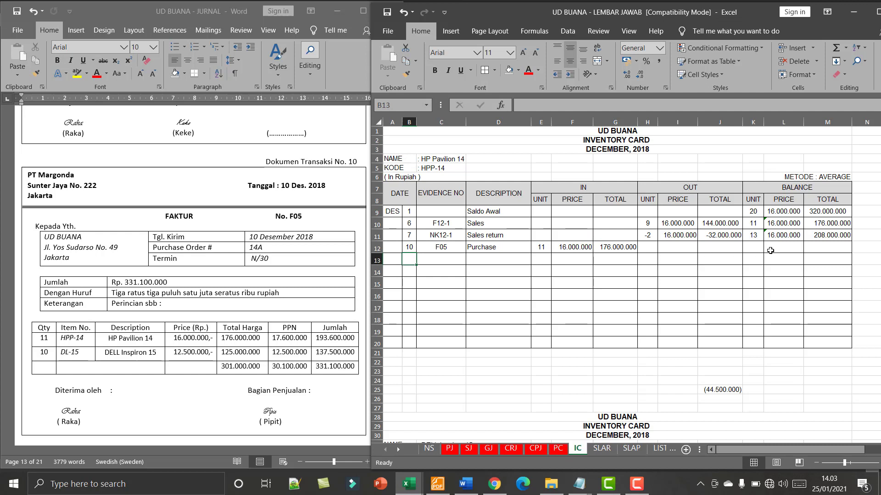
Calculate the HP Pavilion 14 balance units in K12 by adding E12 to K11
click(753, 247)
text(=)
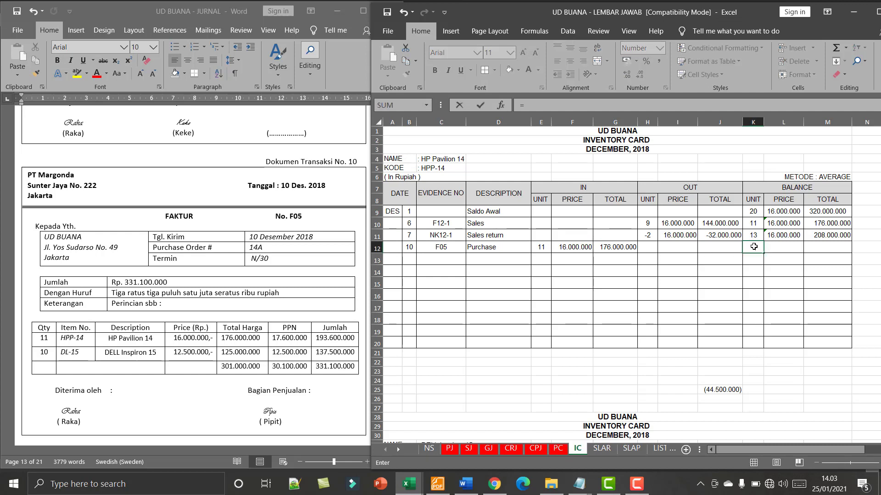
click(755, 234)
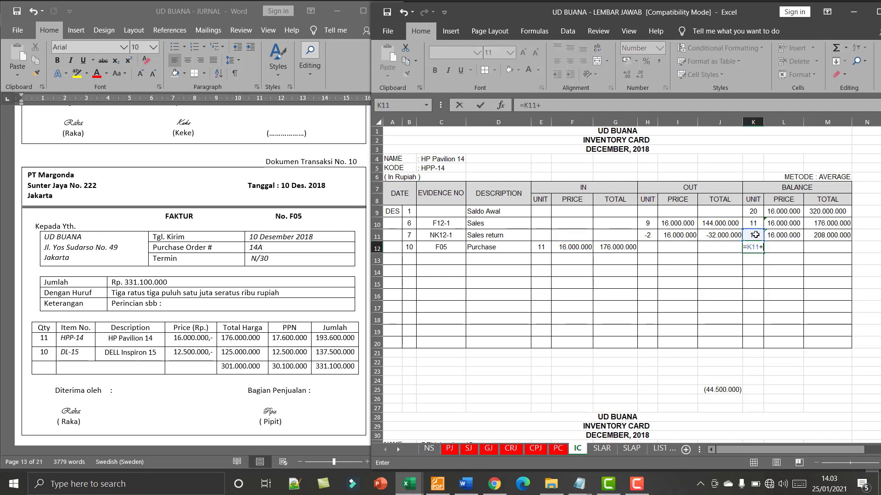
text(+)
click(547, 248)
key(Return)
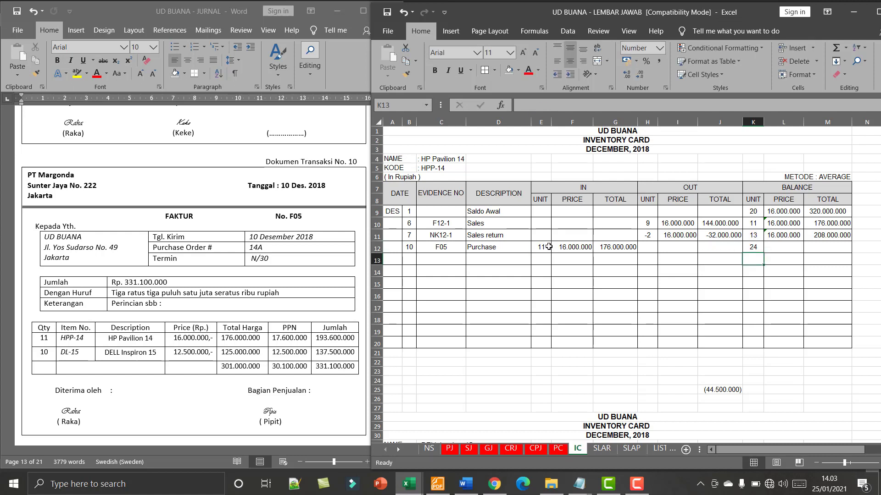
Link the balance price in L12 to F12 and calculate the balance total in M12 as =K12*L12
click(781, 248)
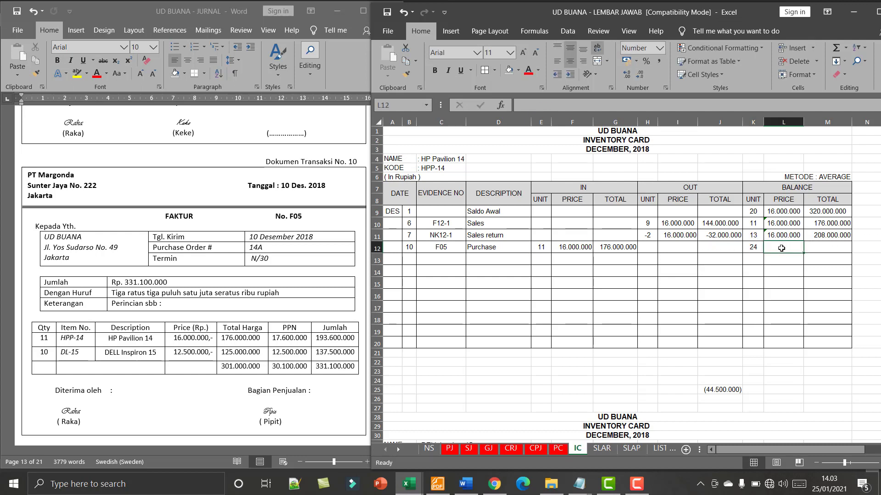
text(=)
click(579, 247)
key(Return)
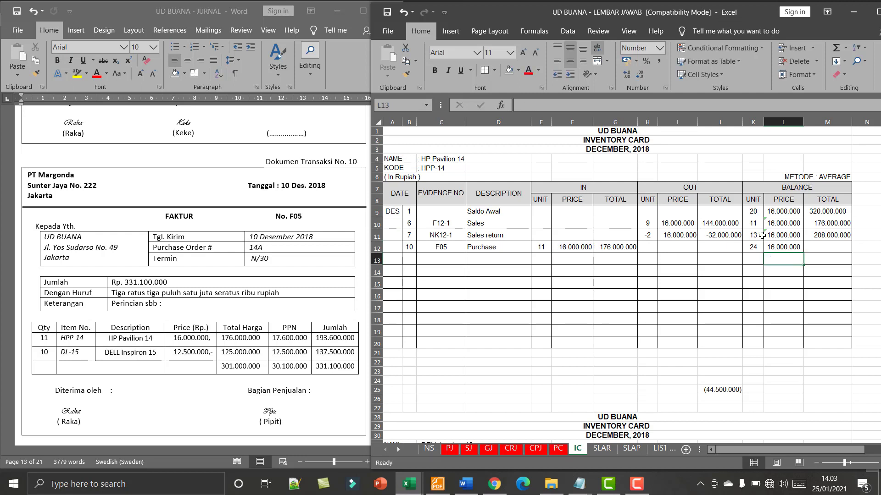
click(828, 249)
text(=)
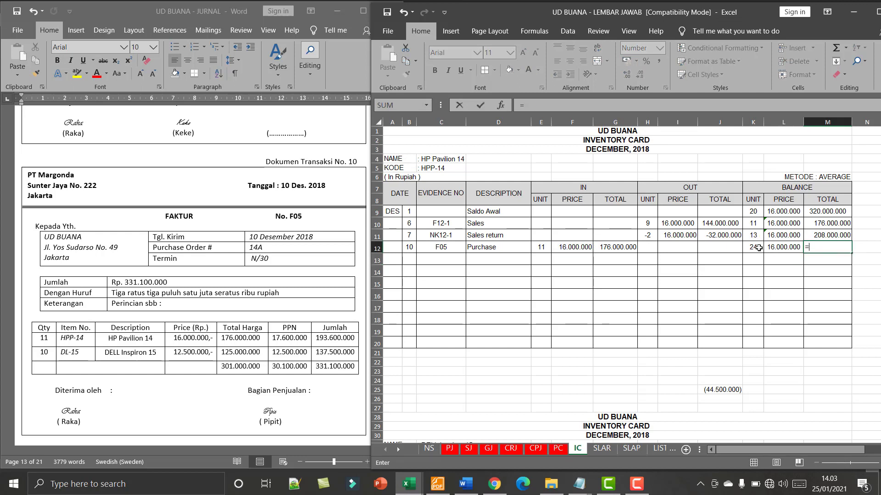
click(758, 249)
text(*)
click(779, 247)
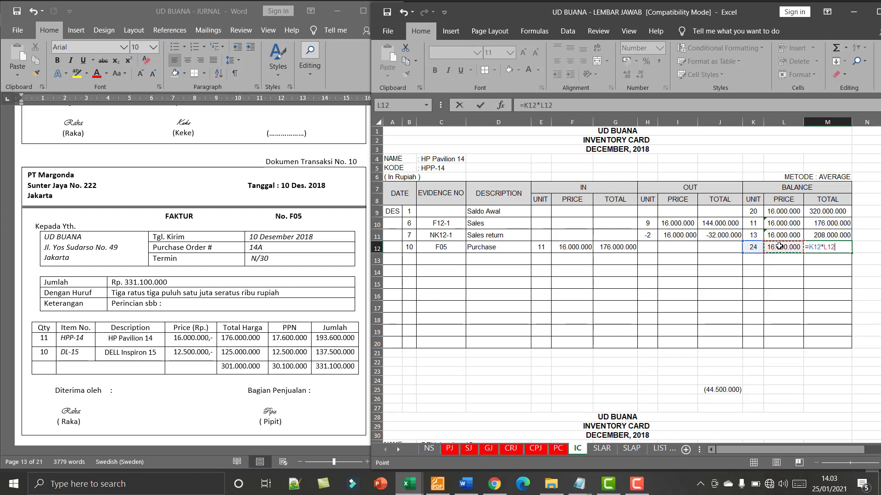
key(Return)
Copy the date, evidence number and description in B12:D12 to row 39 of the DELL Inspiron 15 card
scroll(778, 246, down, 8)
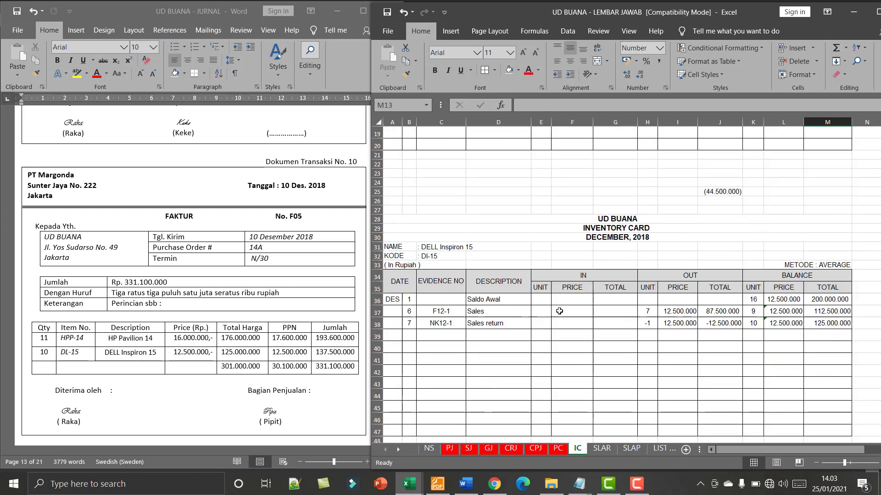
scroll(415, 224, up, 7)
drag(415, 224, 482, 222)
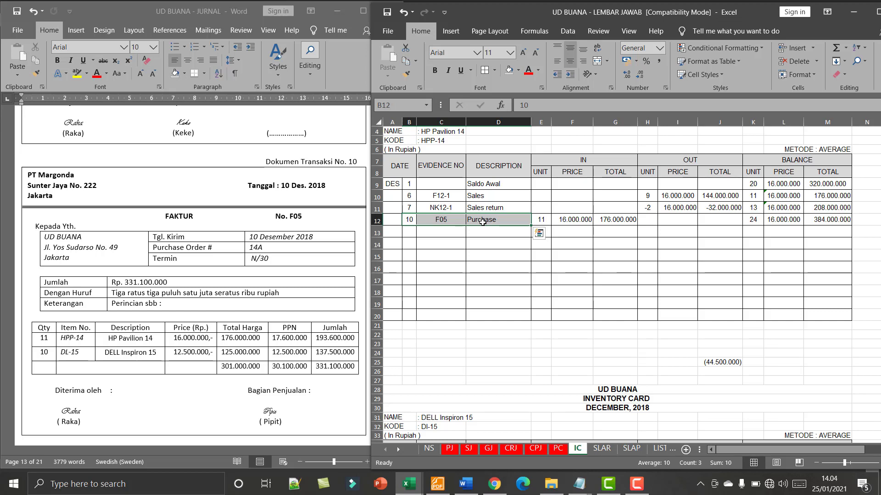
key(ctrl+c)
scroll(482, 222, down, 4)
click(412, 372)
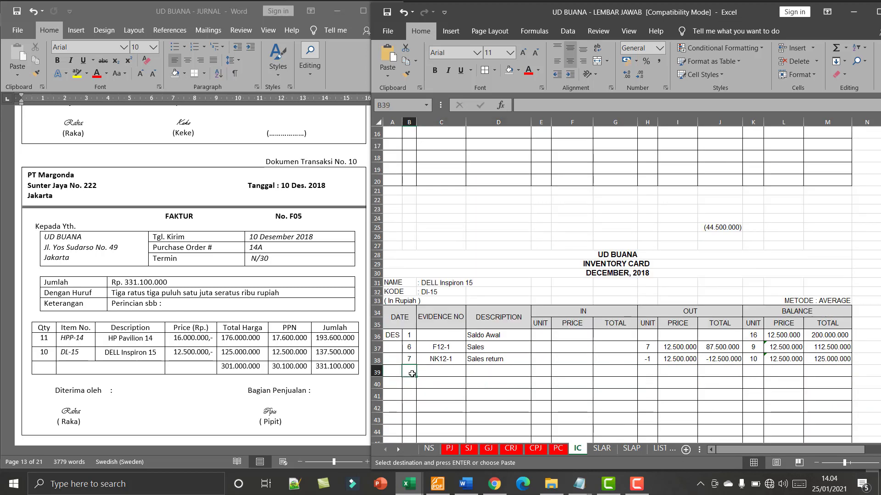
key(ctrl+v)
Enter 10 units at a price of 12500000 in the IN section of row 39
click(549, 370)
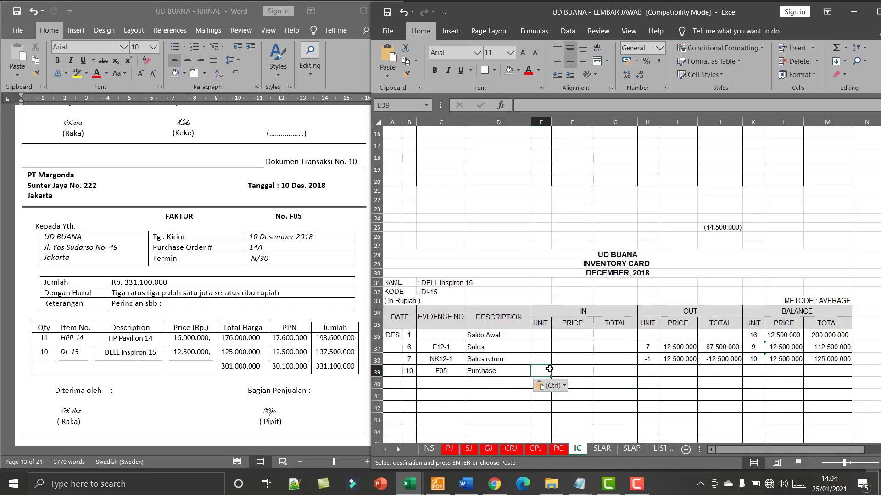
scroll(550, 369, down, 2)
text(10)
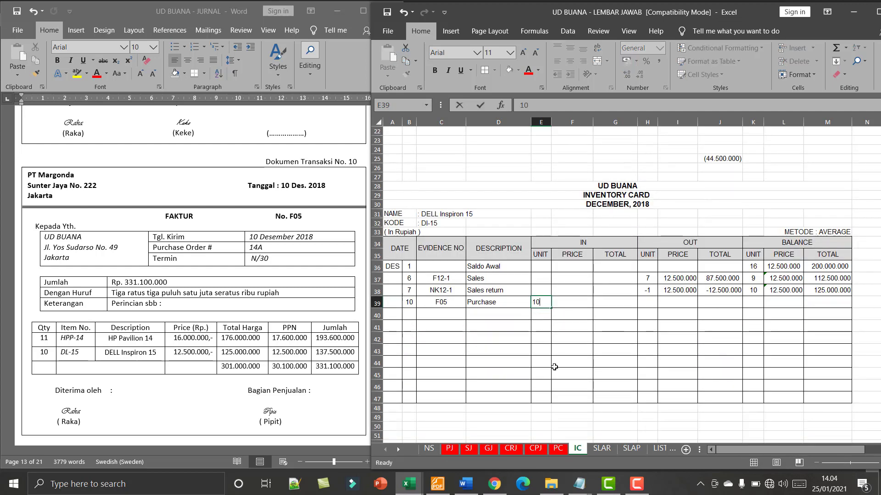
key(Tab)
text(1250)
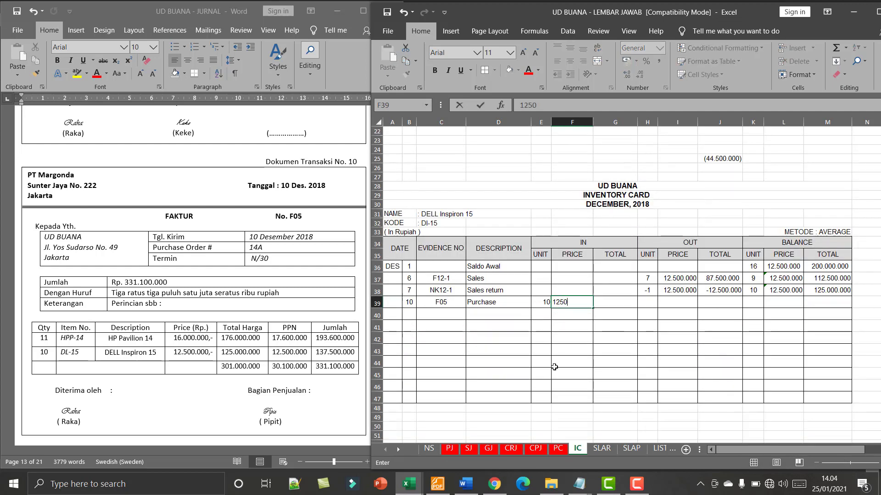
text(0000)
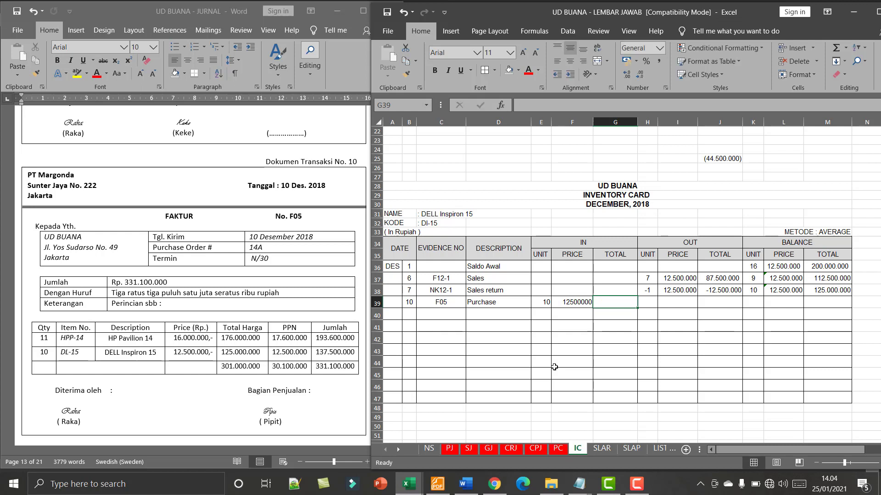
Calculate the incoming DELL Inspiron 15 purchase total in G39 with the formula =E39*F39
text(=)
click(546, 304)
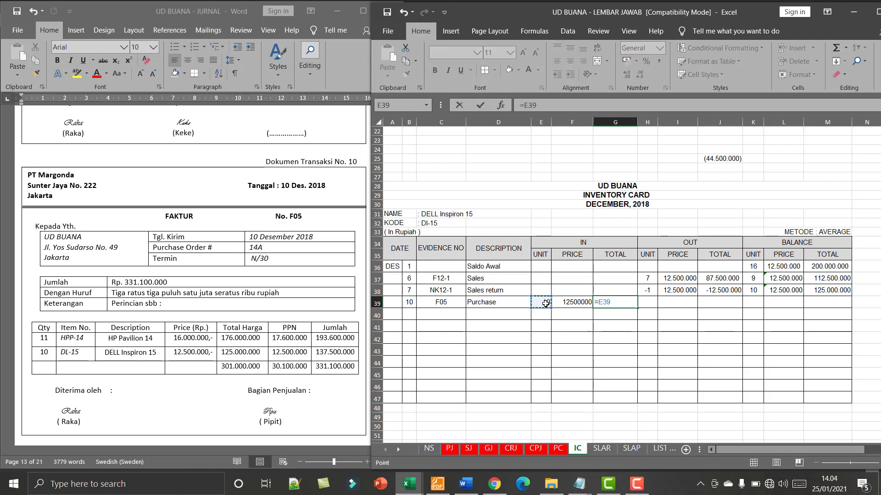
text(*)
click(561, 299)
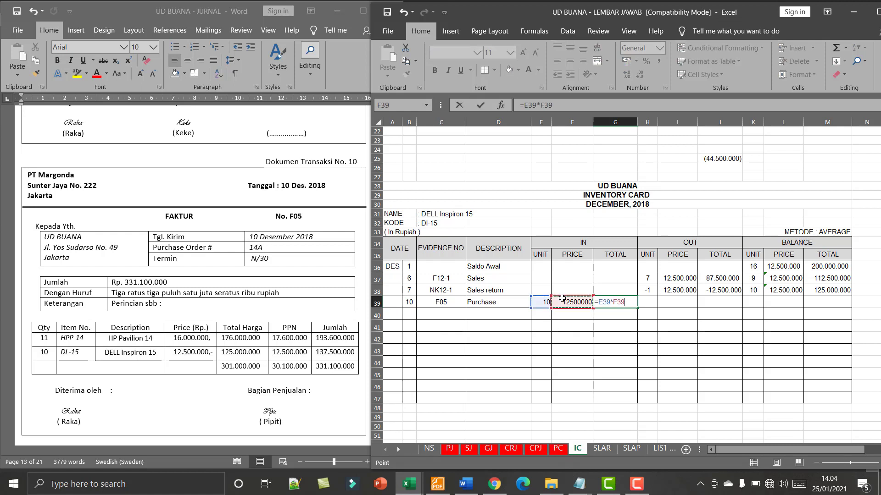
key(Tab)
Calculate the DELL Inspiron 15 balance units in K39 with the formula =K38+E39
key(Tab)
key(Tab)
key(Tab)
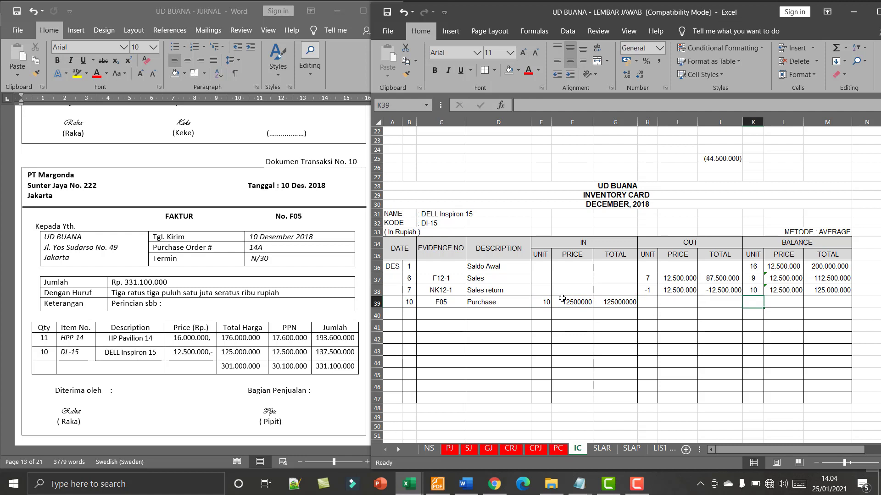
text(=)
click(752, 288)
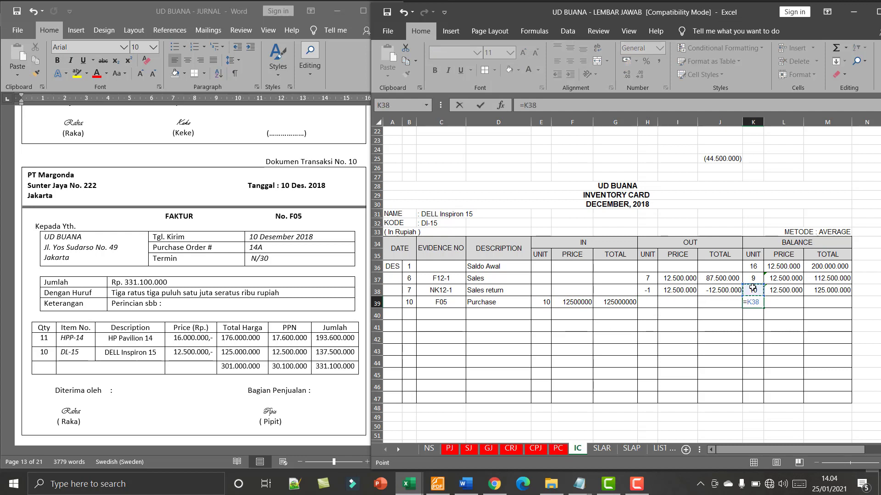
text(+)
click(544, 301)
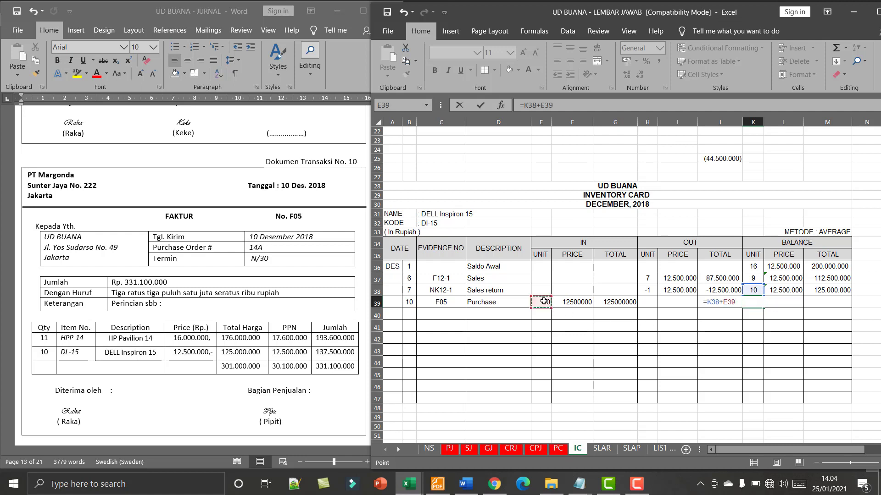
key(Tab)
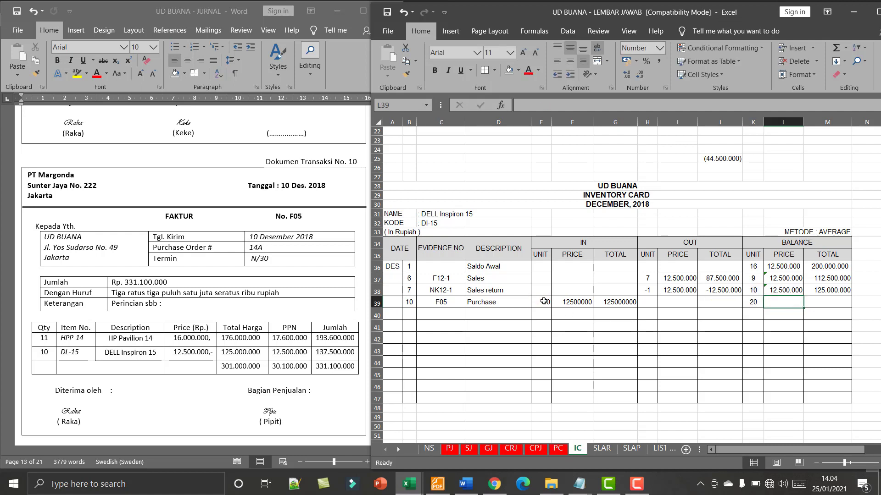
Link the balance price in L39 to F39 and calculate the balance total in M39 as =K39*L39
text(=)
click(580, 303)
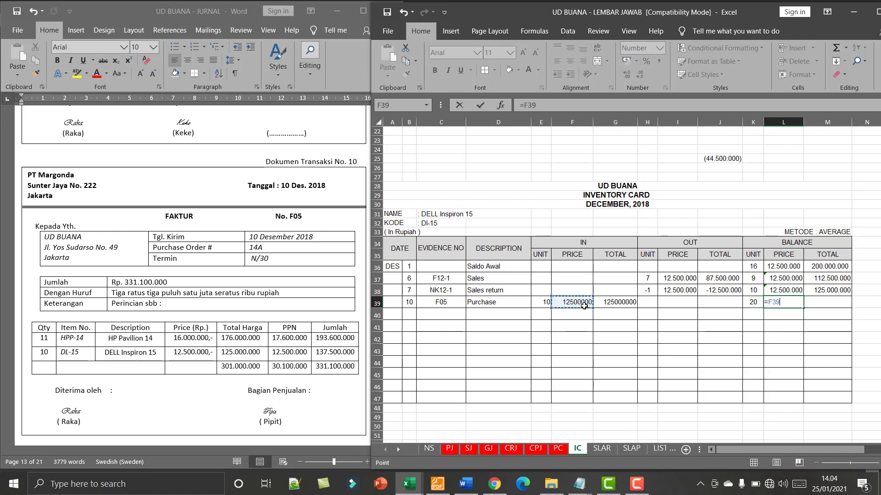
key(Return)
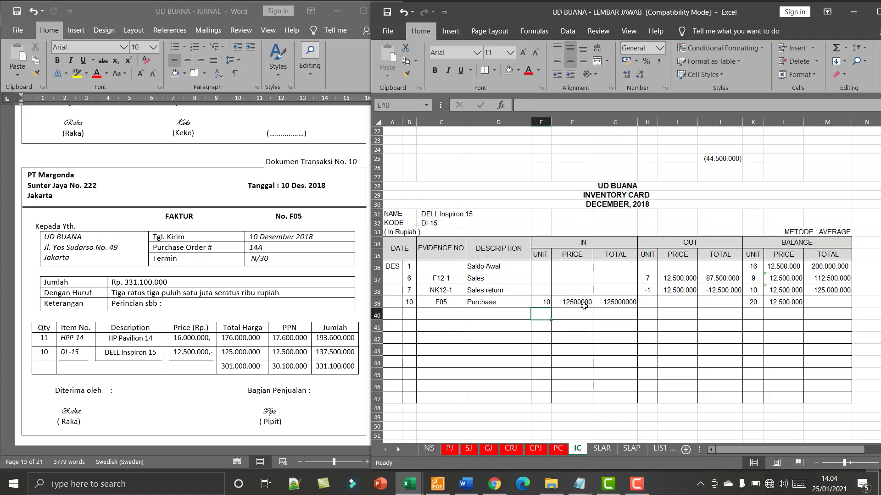
click(828, 303)
text(=)
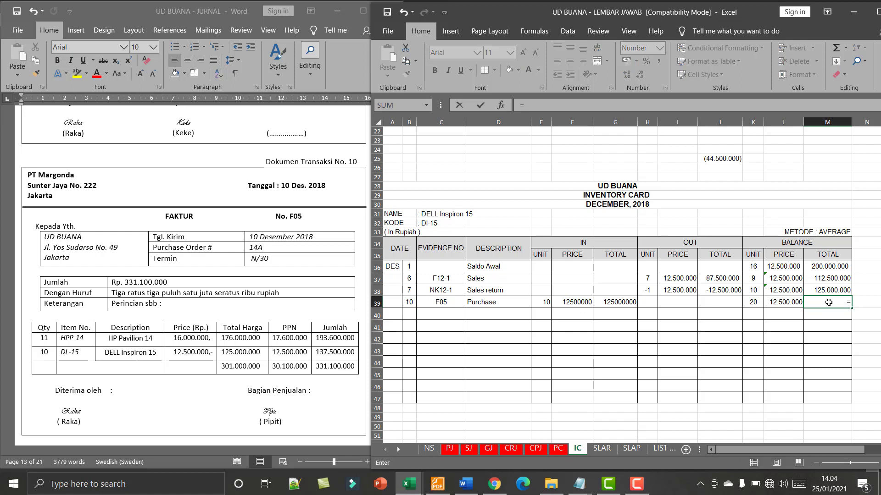
click(753, 303)
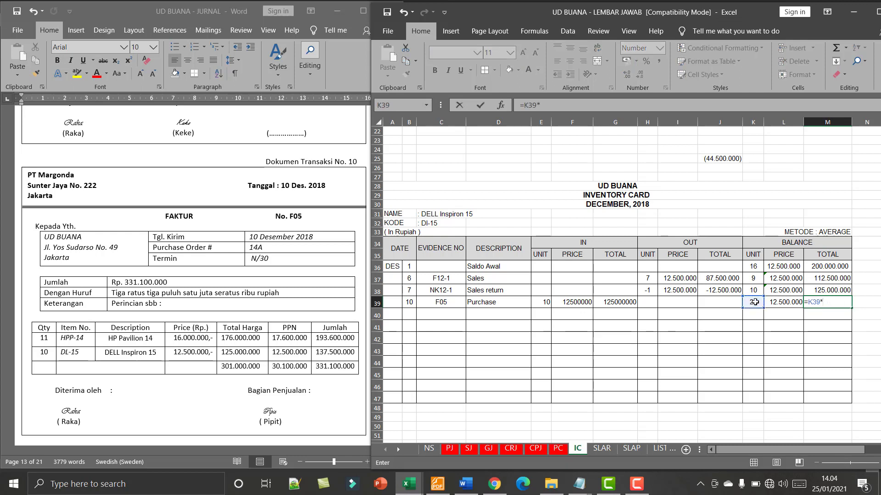
text(*)
click(778, 303)
key(Return)
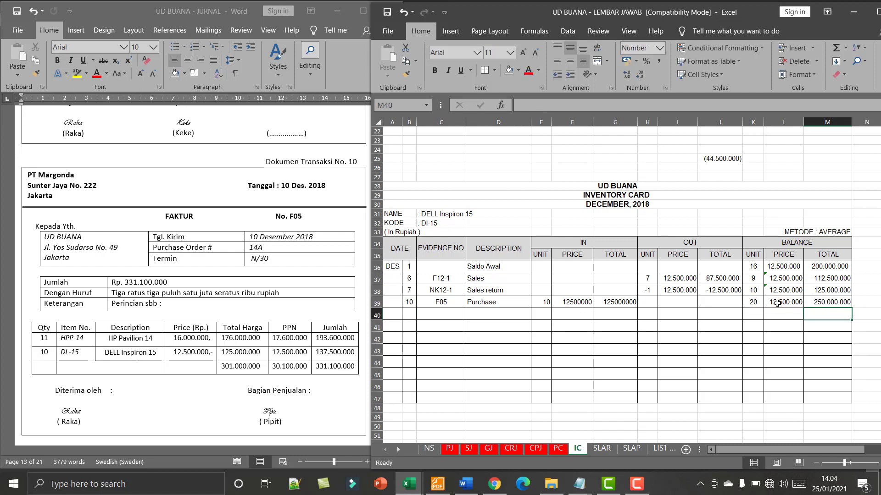
In row 35 of PT Margonda's accounts payable subsidiary ledger (SLAP), enter date 10, description Purchase and reference PJ-01
scroll(777, 303, up, 3)
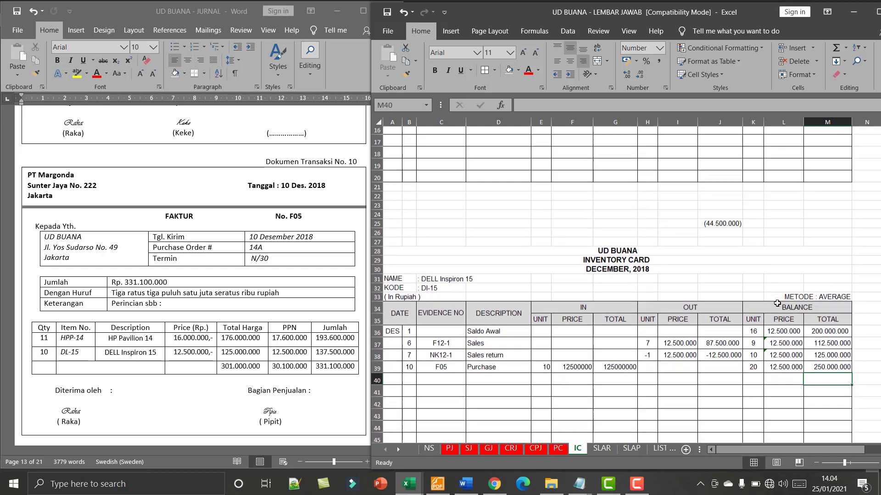
click(632, 449)
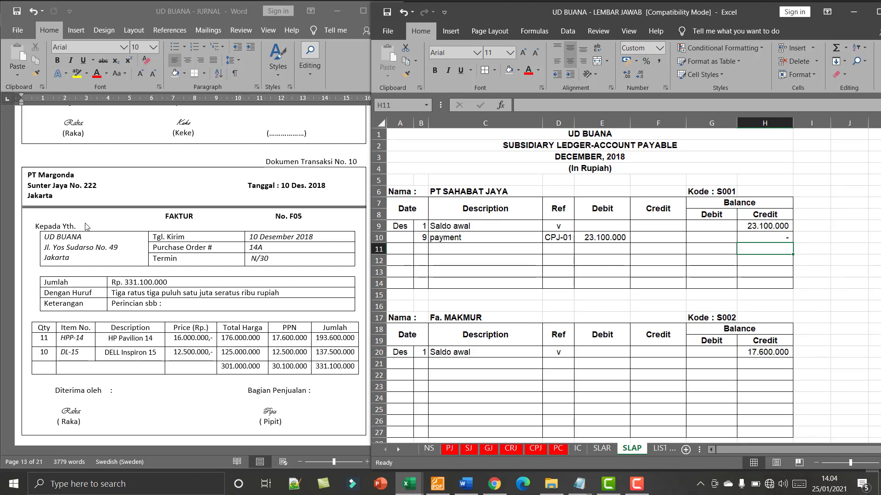
scroll(507, 312, down, 5)
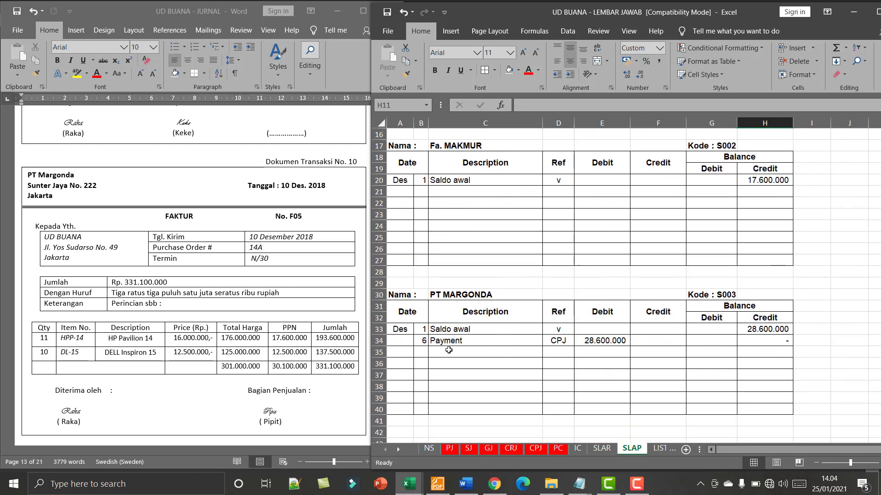
click(423, 352)
text(10)
key(Tab)
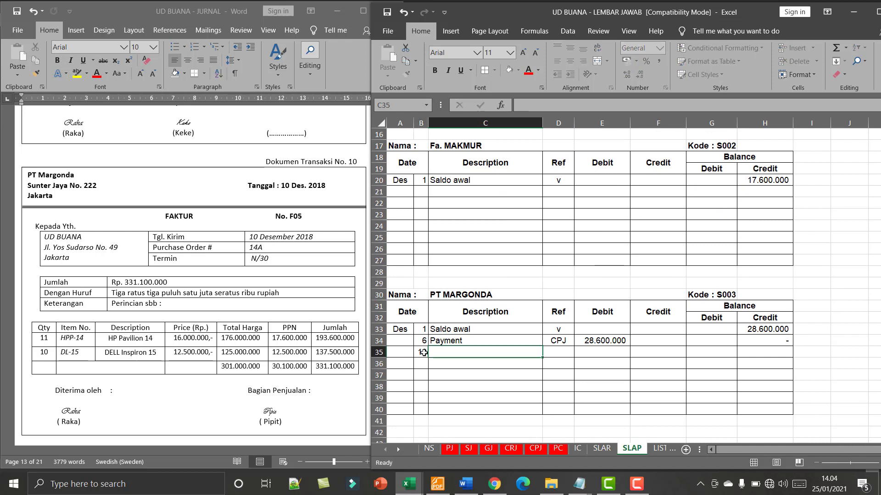
text(Pu)
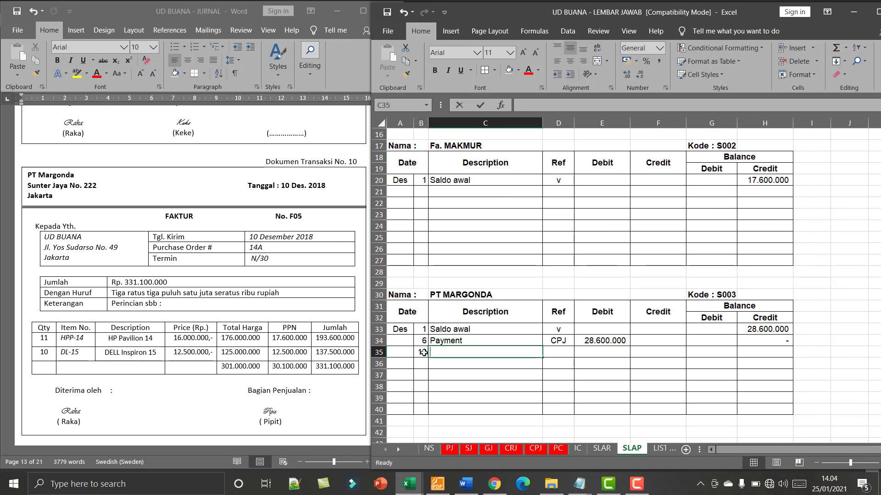
text(rchase)
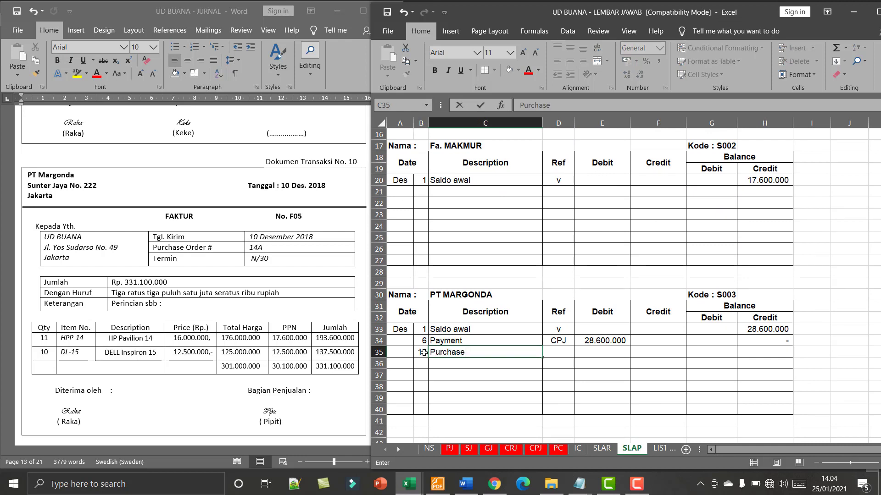
key(Tab)
text(P)
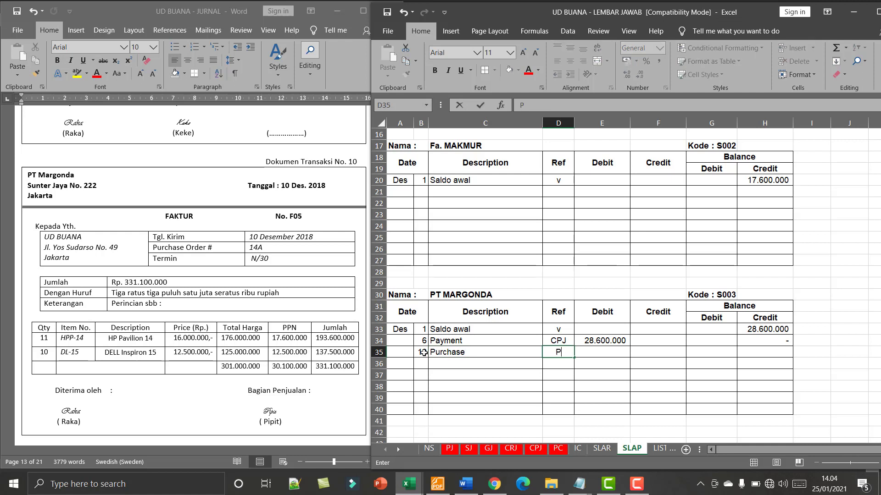
text(J-01)
key(Tab)
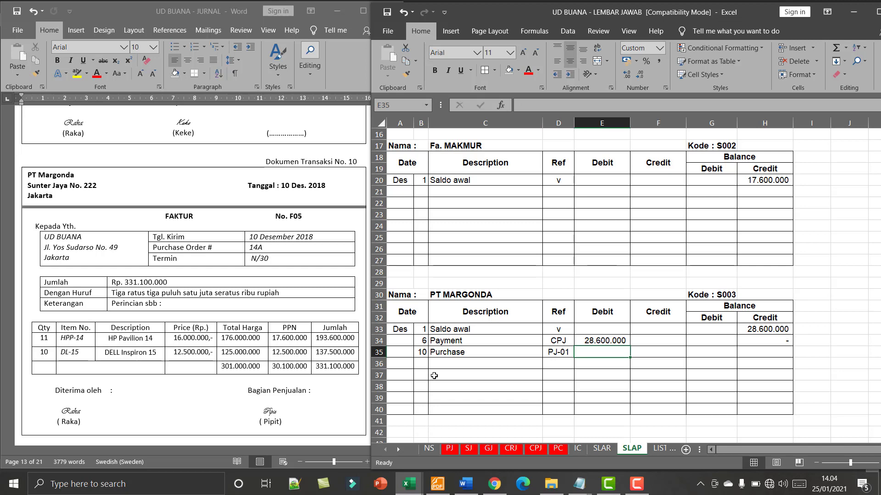
Link the credit cell F35 of PT Margonda's payable ledger to the purchase journal's account payable amount with =PJ!I8
click(451, 452)
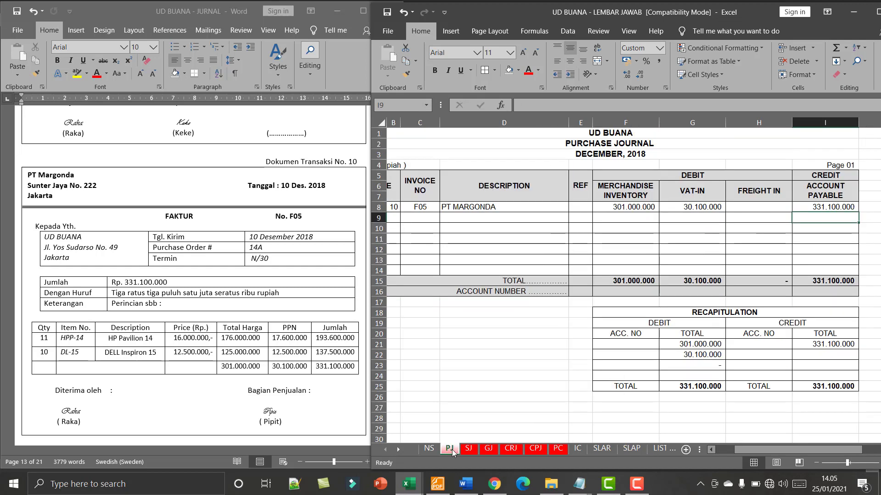
click(579, 451)
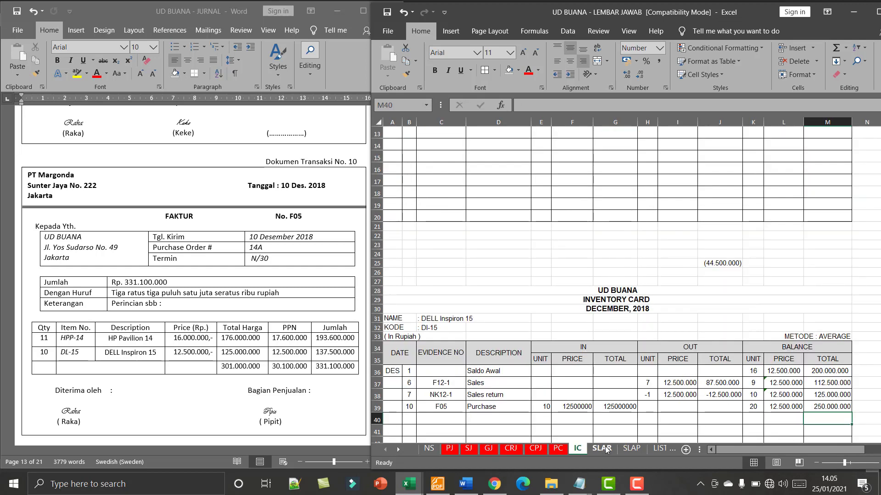
click(631, 449)
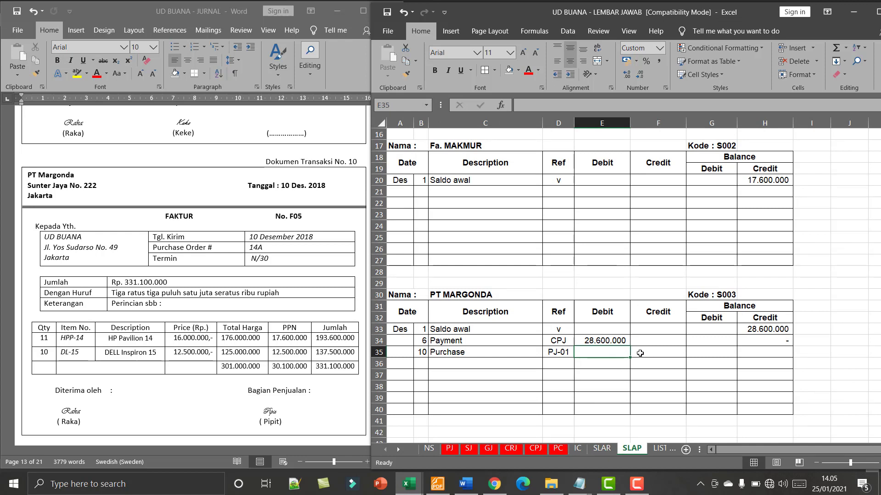
click(640, 353)
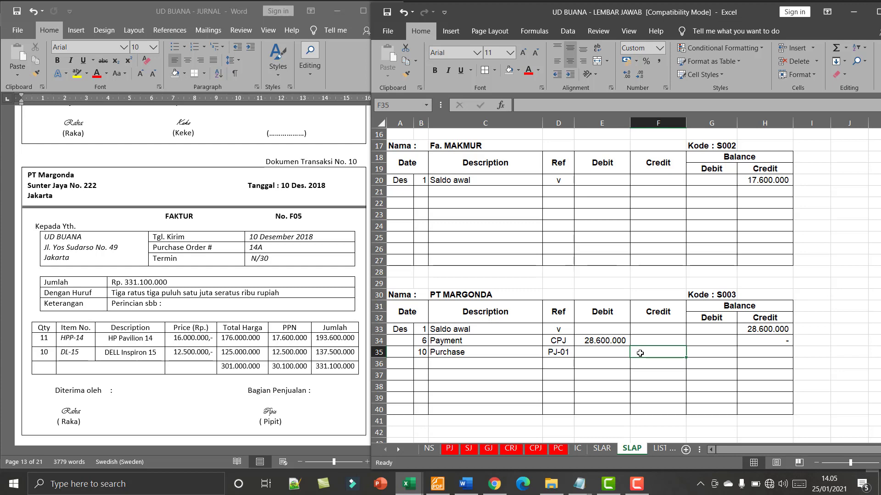
text(=)
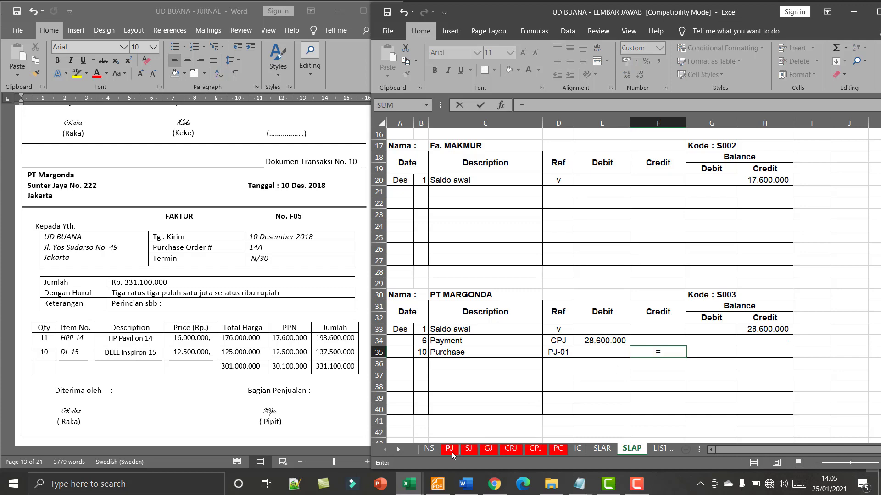
click(450, 449)
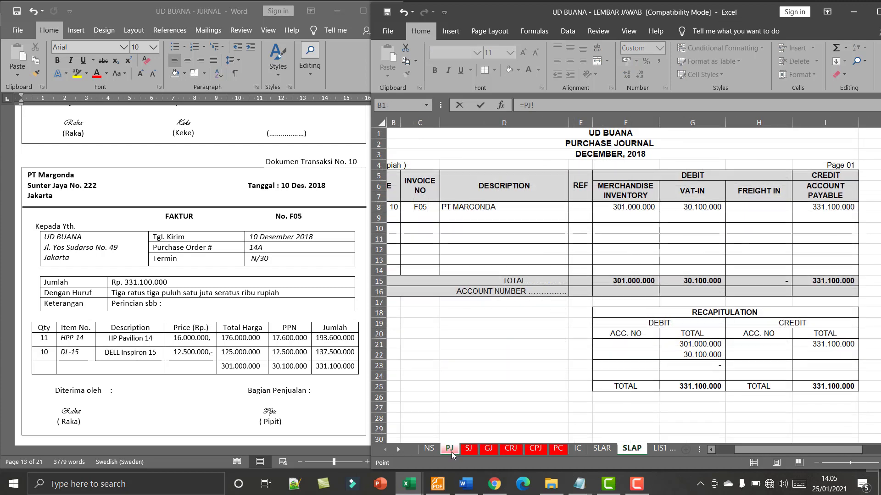
click(836, 207)
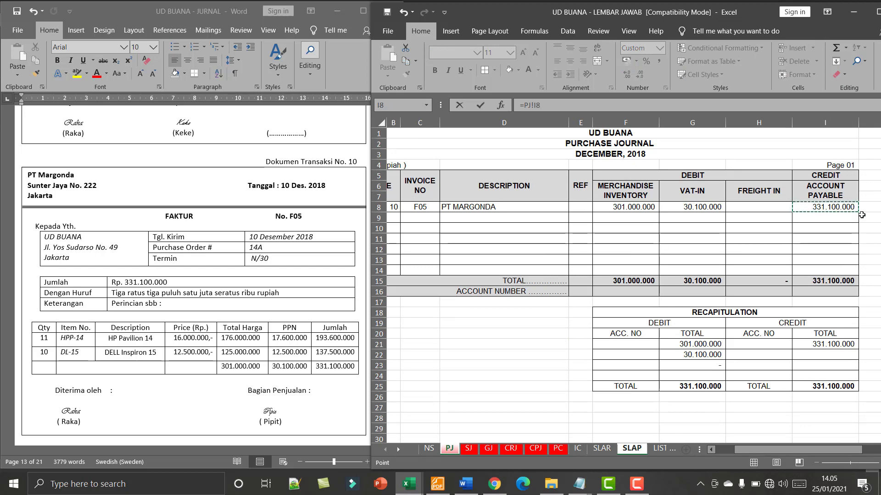
key(Return)
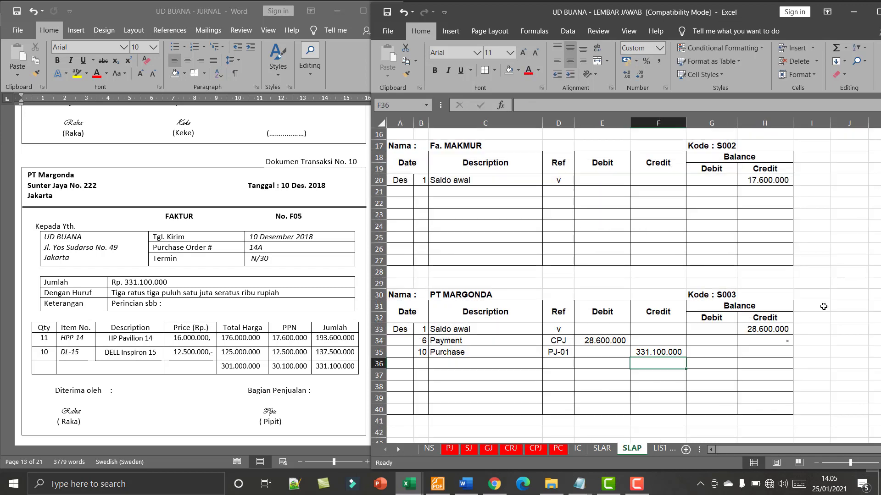
Calculate PT Margonda's credit balance in H35 with the formula =H34+F35
click(759, 357)
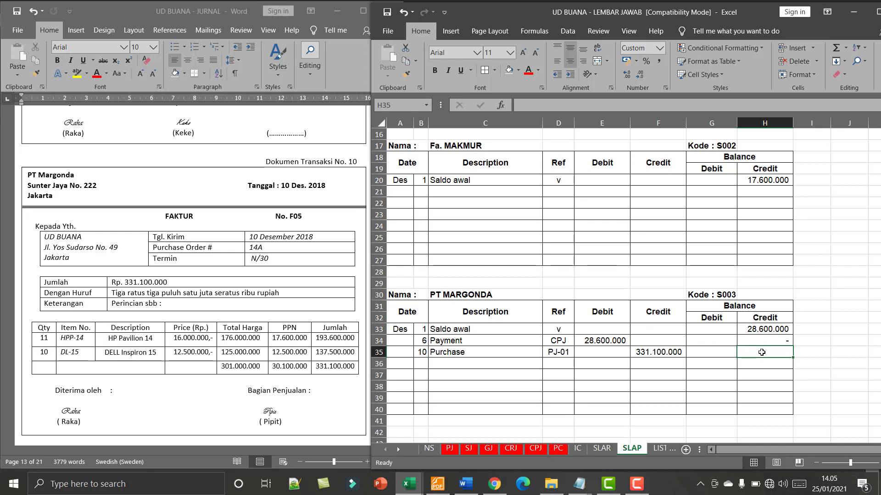
text(=)
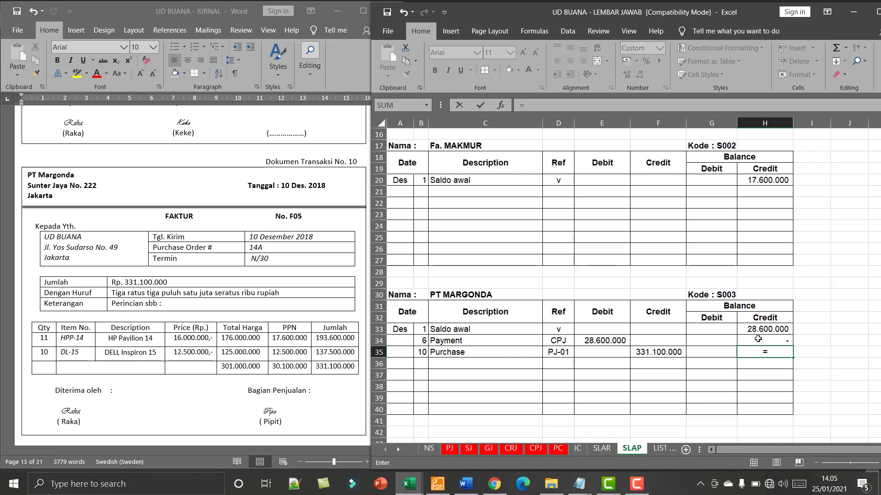
click(758, 339)
text(+)
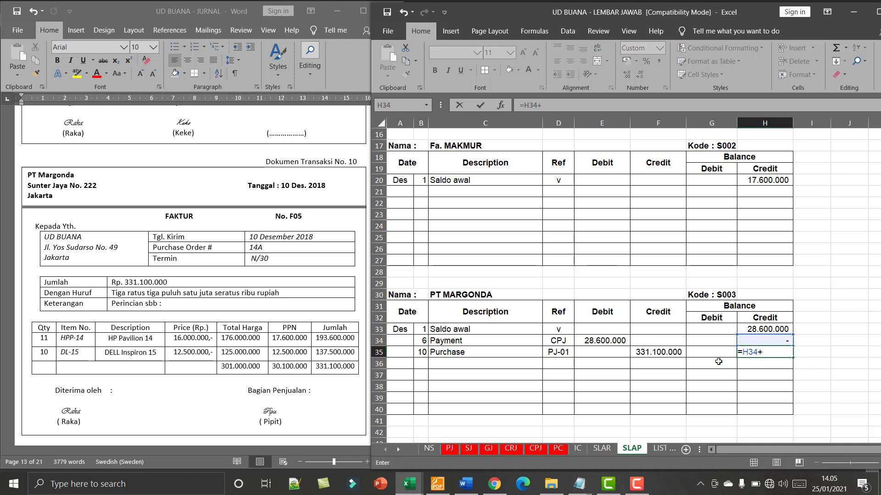
click(650, 352)
key(Return)
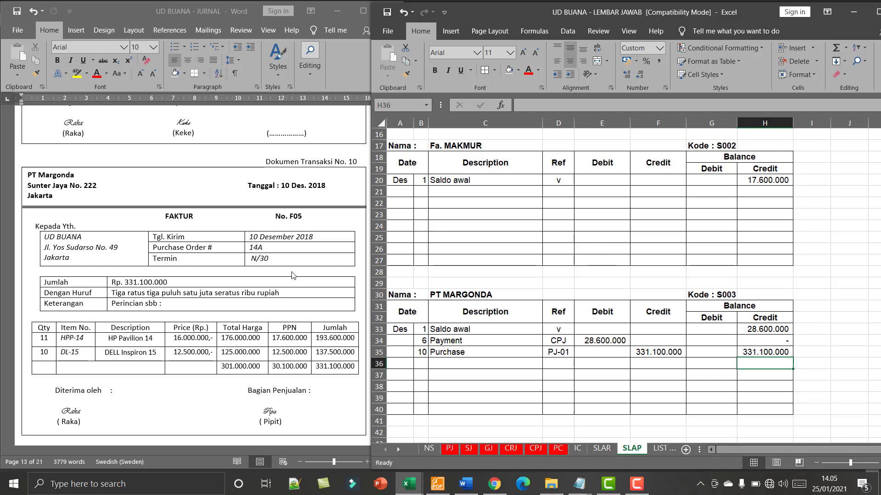
Review PT Margonda's credit note NK-1 in transaction document No. 11 in Word and open the General Journal sheet in Excel
click(200, 249)
scroll(199, 249, down, 10)
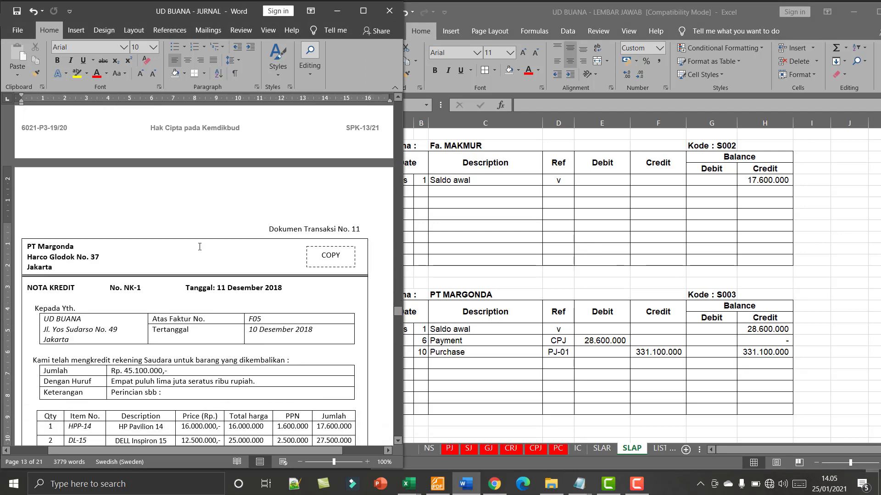
scroll(199, 247, down, 2)
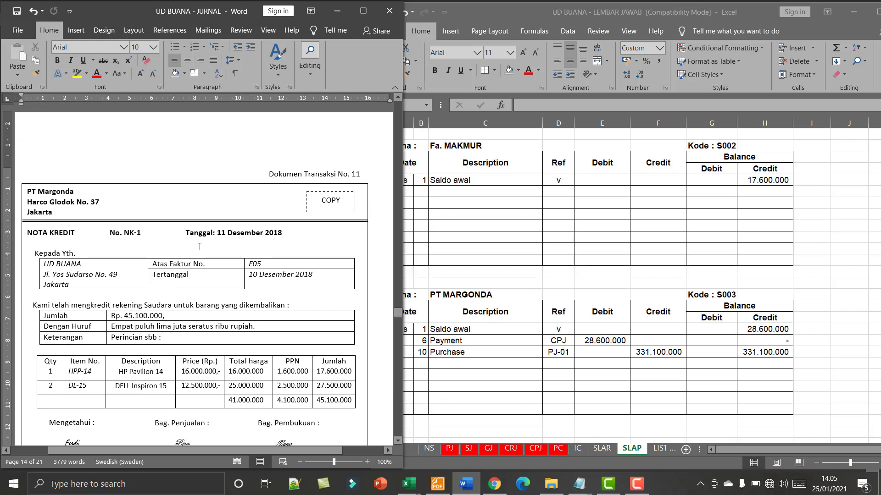
scroll(200, 246, down, 2)
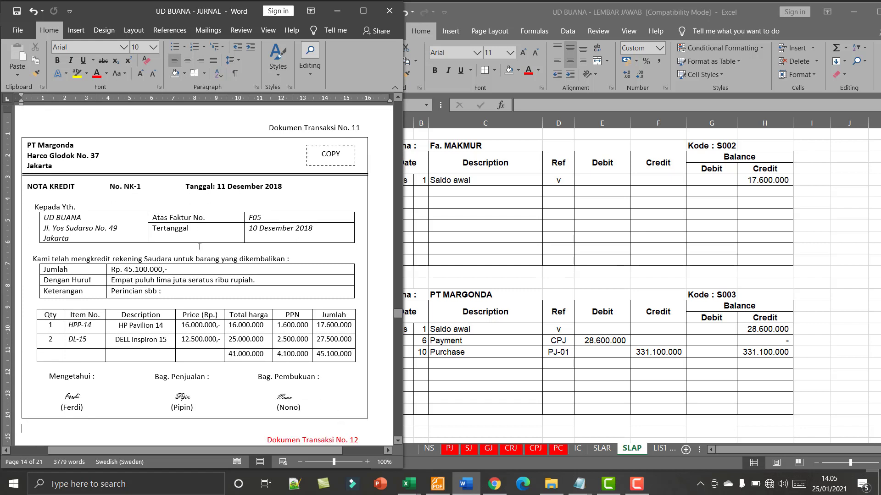
scroll(199, 246, up, 1)
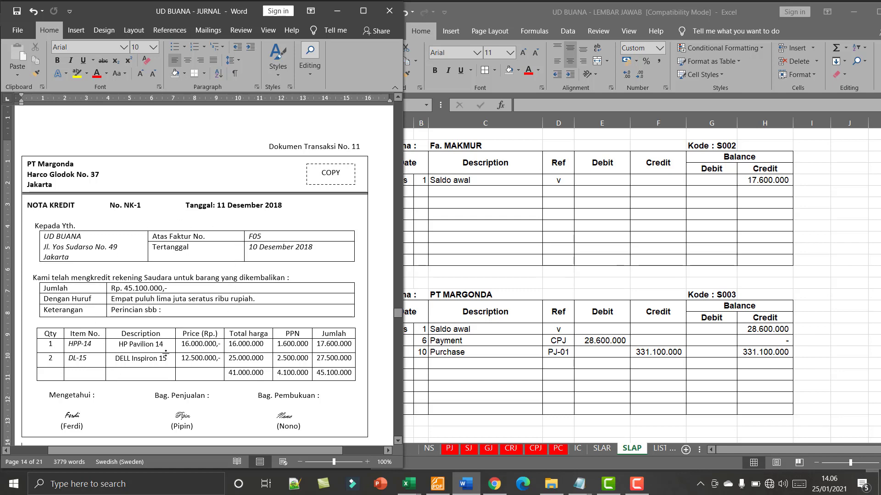
click(408, 484)
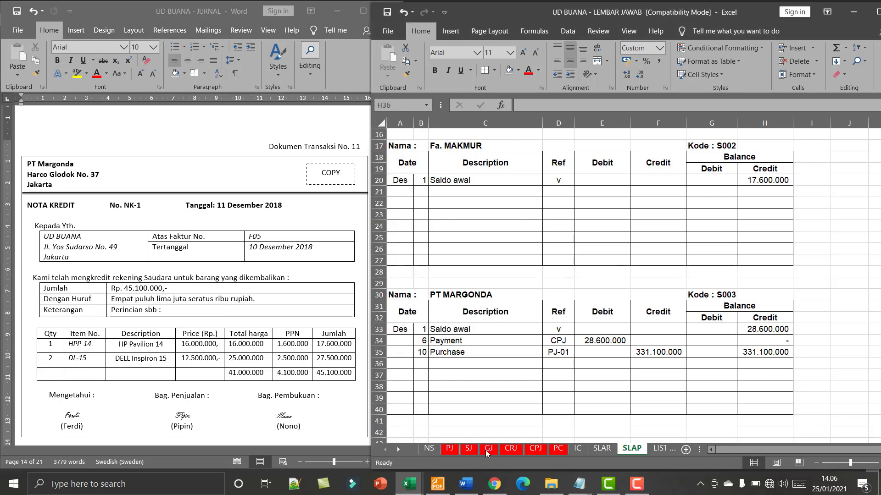
click(487, 452)
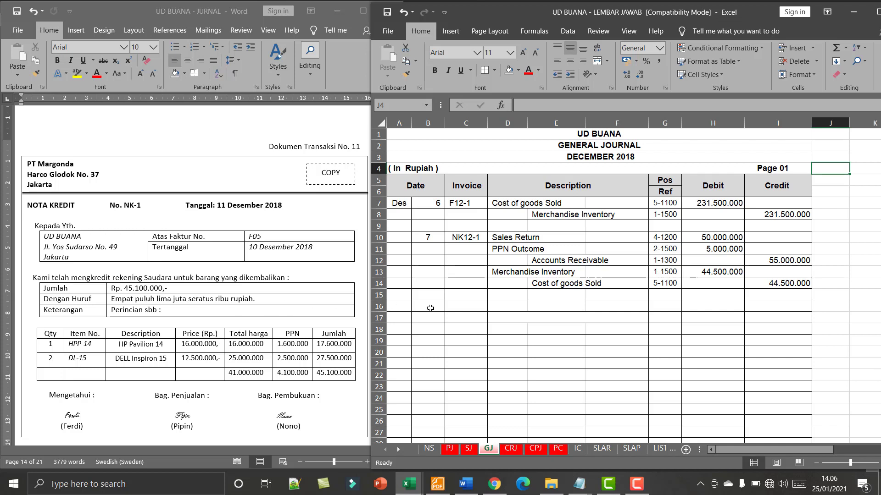
In row 16 of the General Journal, enter the date 11 and the invoice number NK-1
click(517, 309)
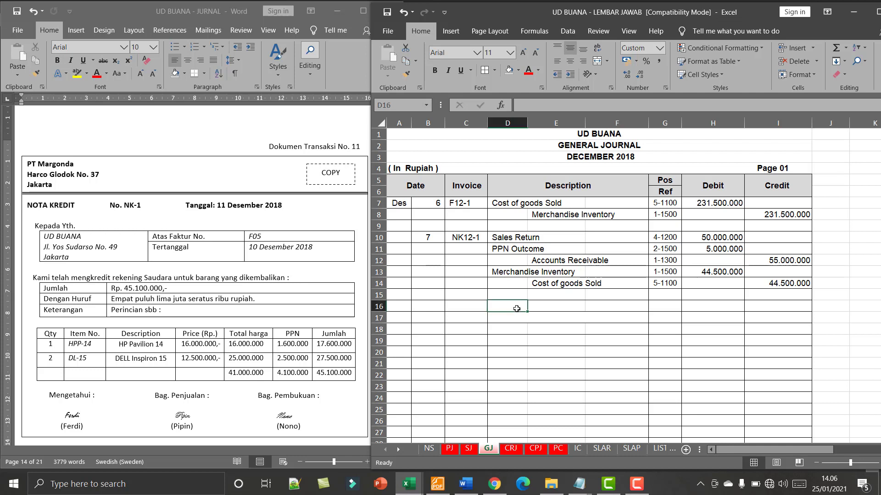
click(436, 308)
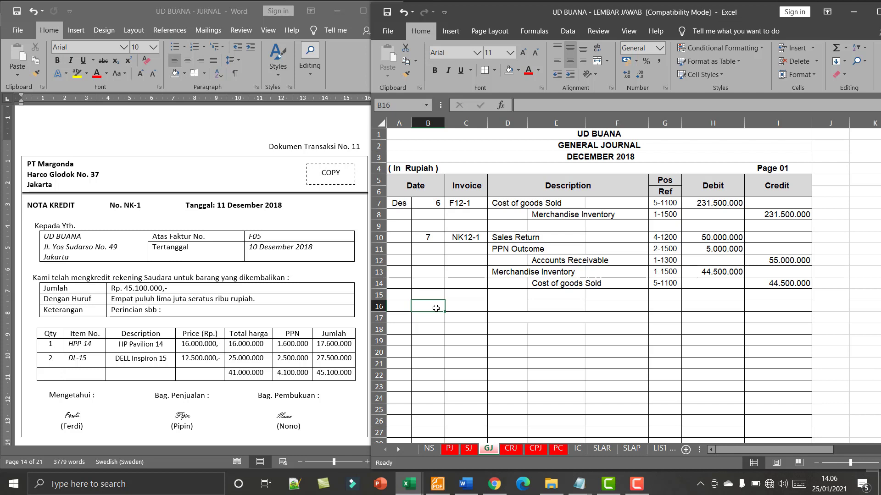
text(11)
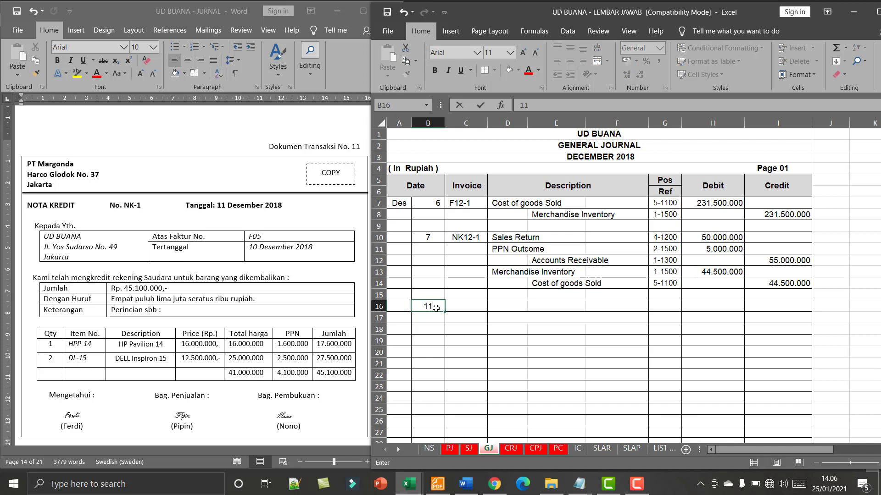
key(Tab)
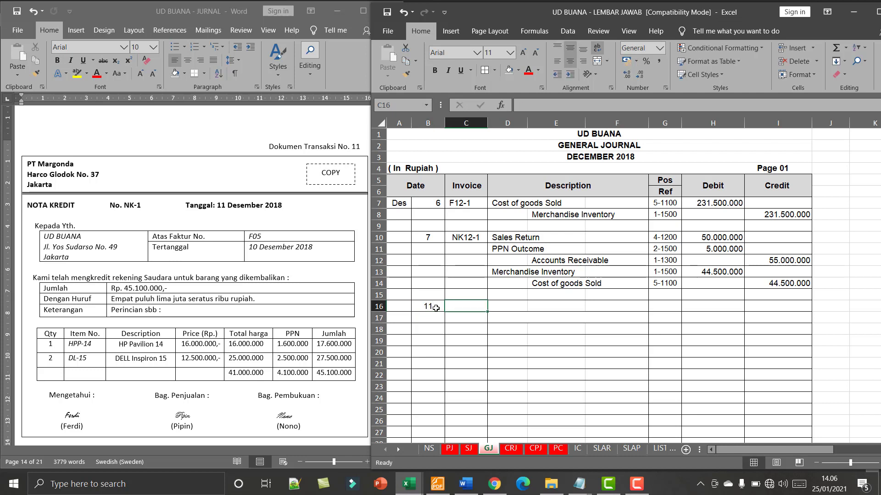
text(nk)
key(BackSpace)
key(BackSpace)
key(Caps_Lock)
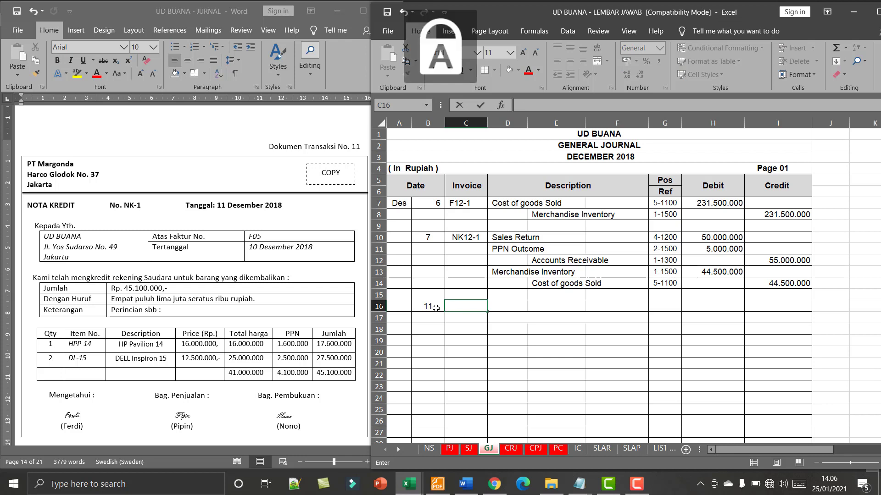
text(NK-1)
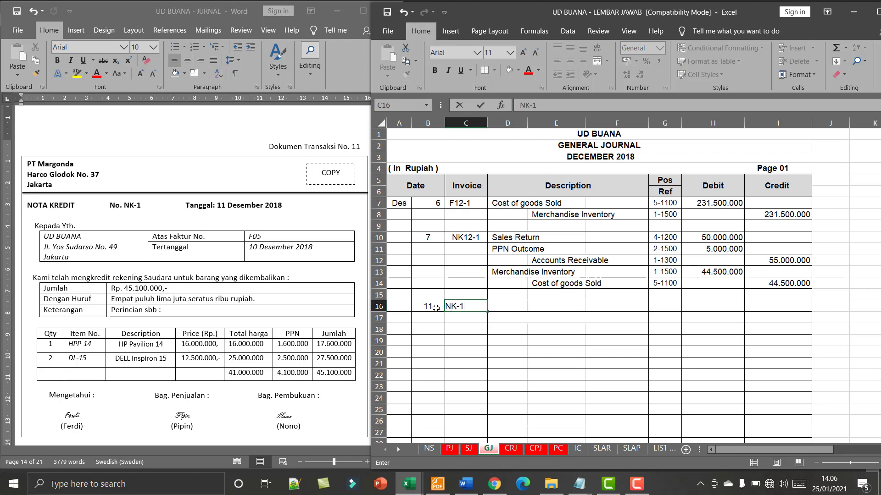
key(Tab)
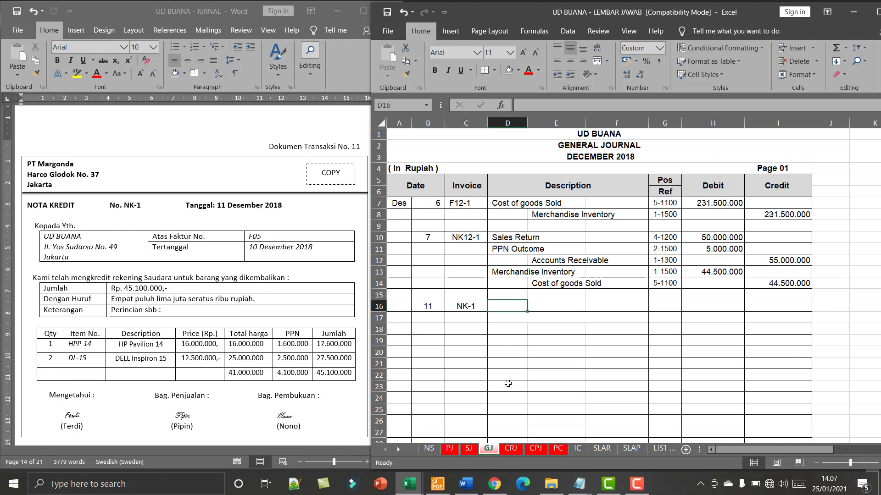
Copy the Accounts Payable code 2-1100 from the trial balance (NS) into the General Journal's reference cell G16
click(450, 449)
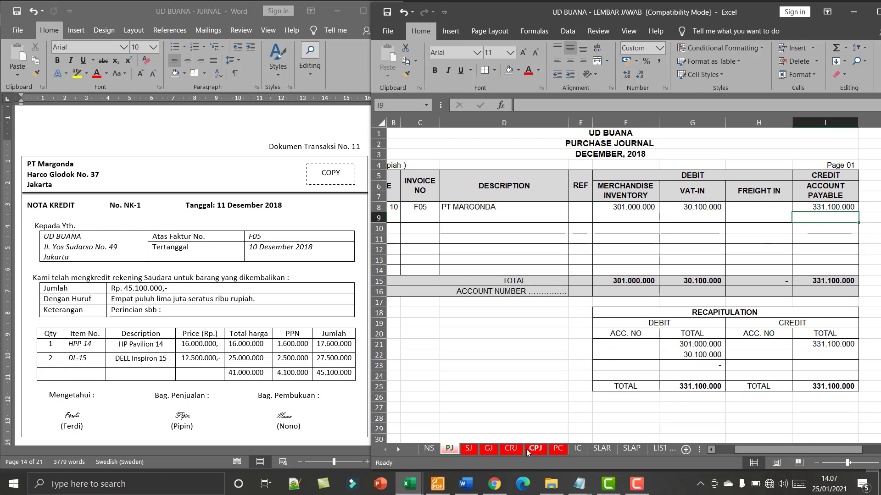
click(489, 449)
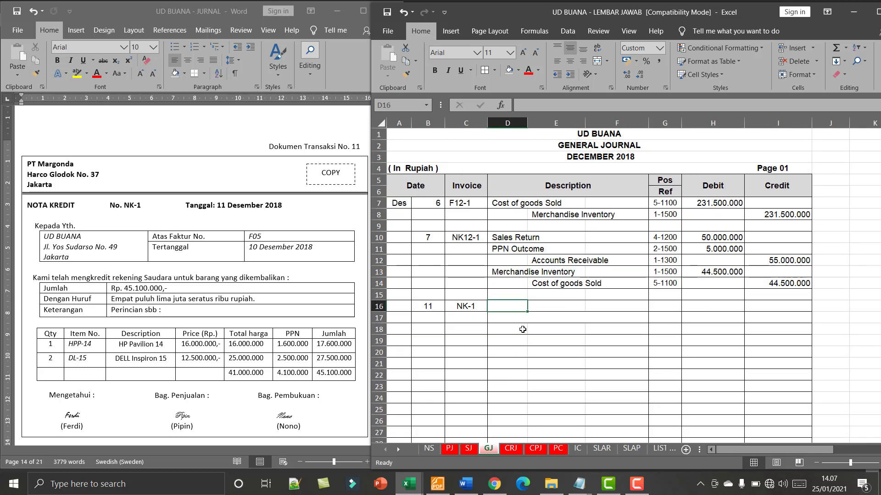
click(425, 452)
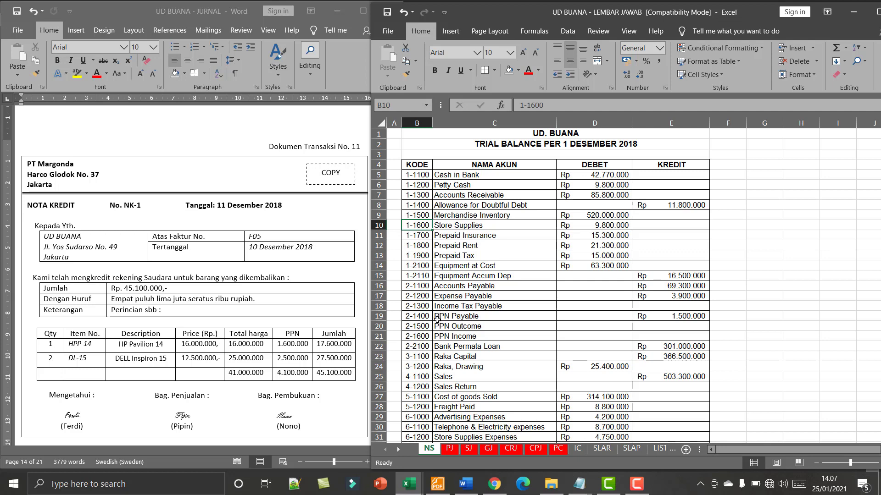
click(419, 286)
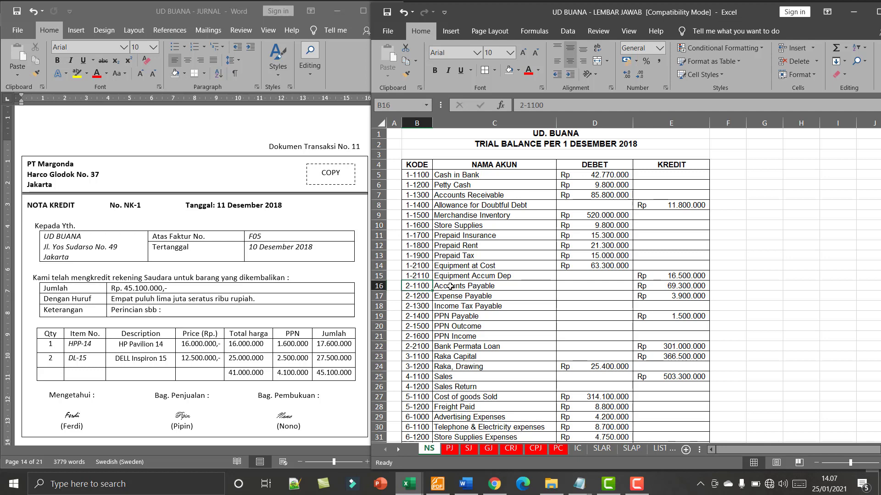
key(ctrl+c)
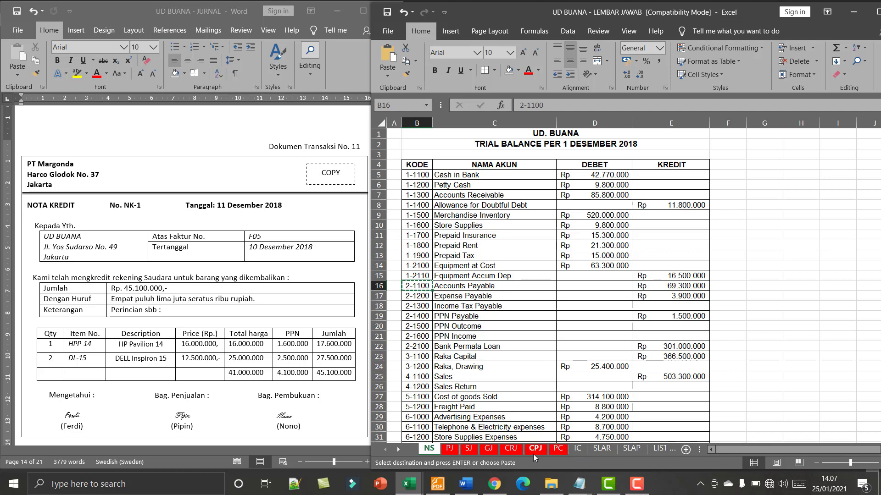
click(489, 449)
click(665, 306)
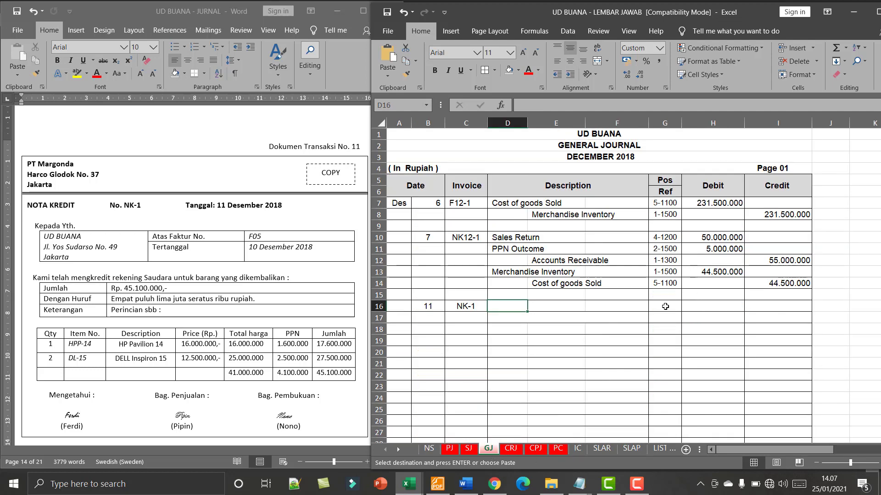
key(ctrl+v)
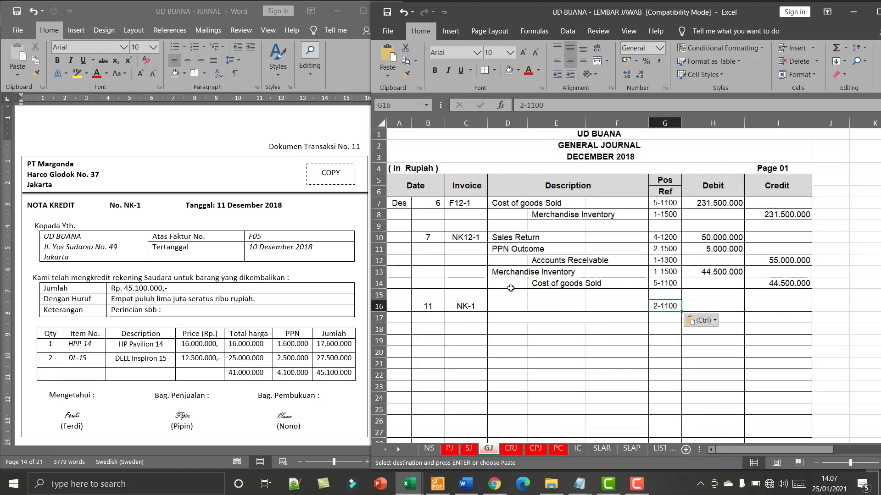
Copy the account-name lookup formula from D13 into the description cell D16 of the General Journal
click(506, 272)
key(ctrl+c)
click(504, 307)
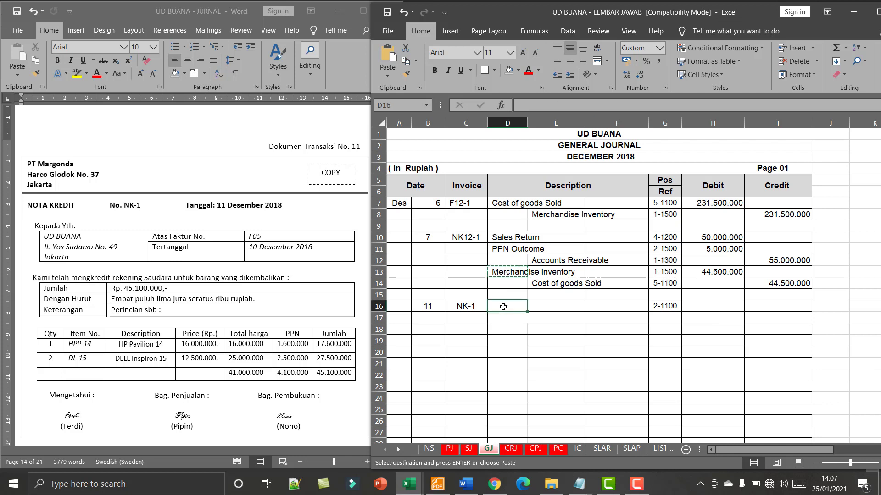
key(ctrl+v)
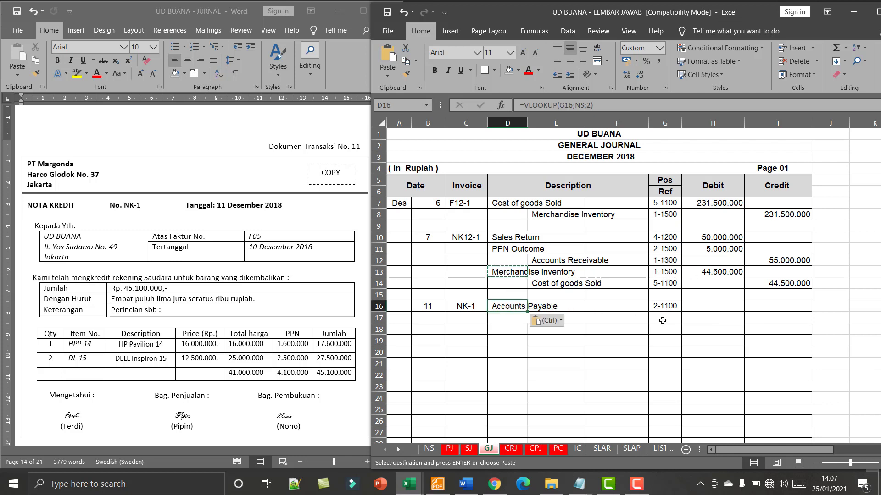
Check the purchase journal's accounts and copy the Merchandise Inventory code 1-1500 from G13 into G17 of the General Journal
click(450, 449)
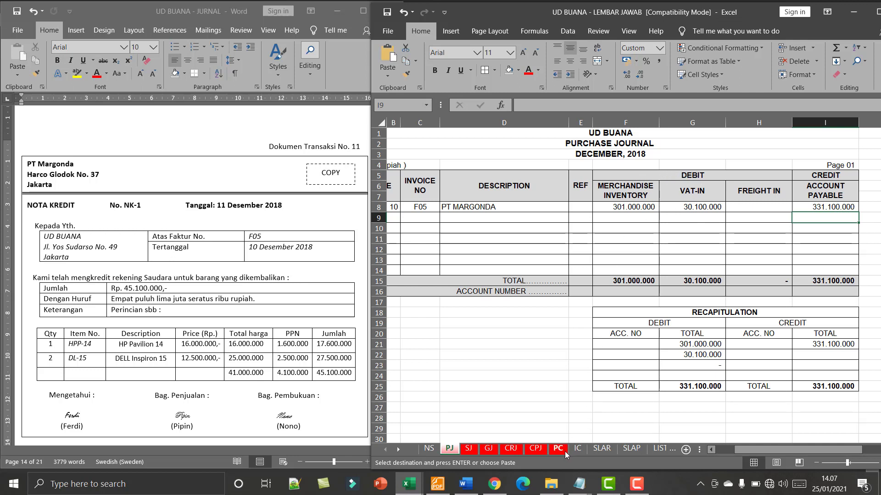
click(489, 449)
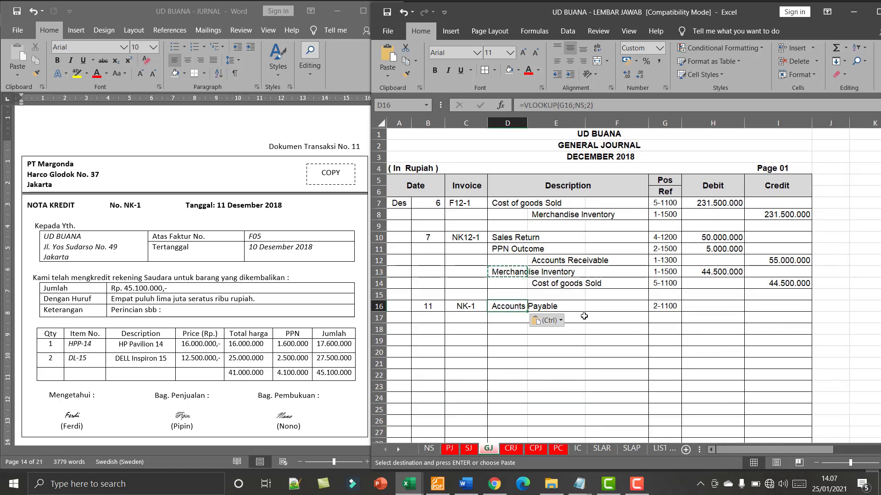
click(670, 273)
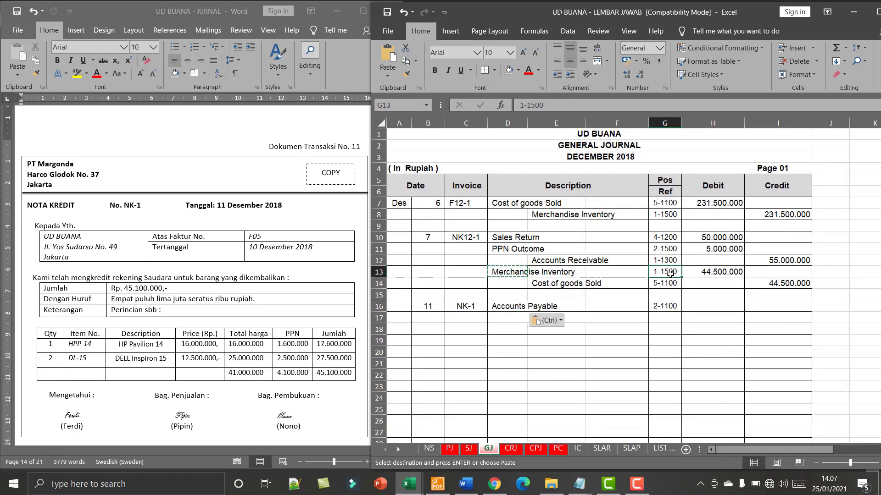
key(ctrl+c)
click(667, 317)
key(ctrl+v)
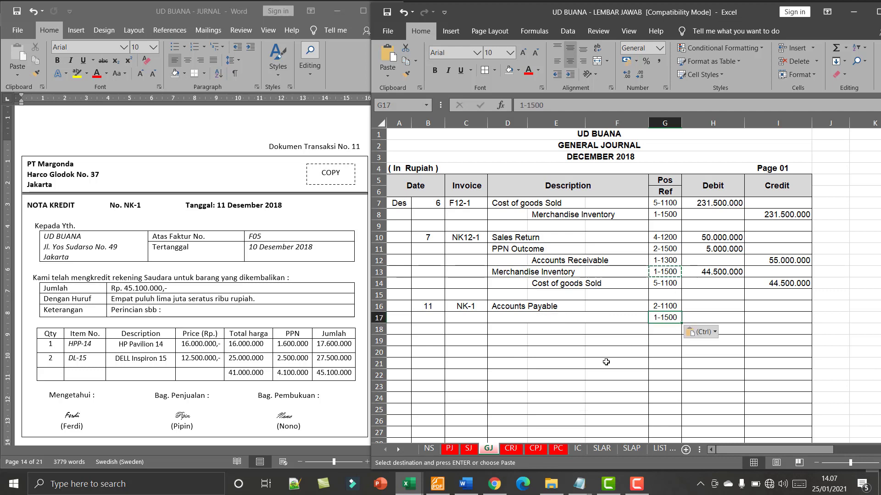
Copy the PPN Income code 2-1600 from the trial balance (NS) into the General Journal's reference cell G18
click(429, 449)
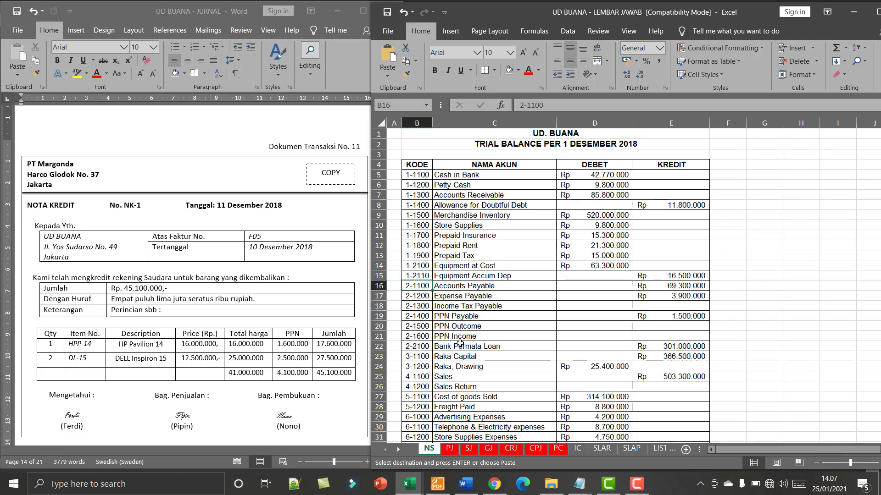
click(418, 337)
key(ctrl+c)
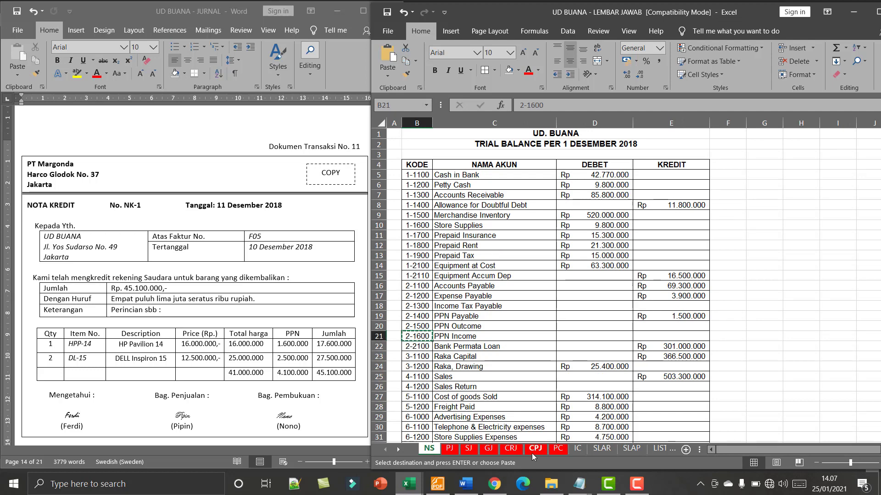
click(488, 448)
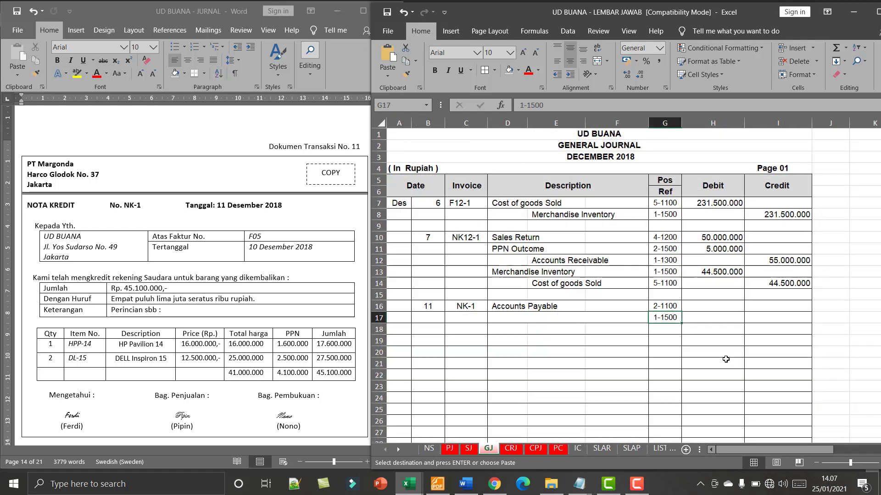
click(673, 327)
key(ctrl+v)
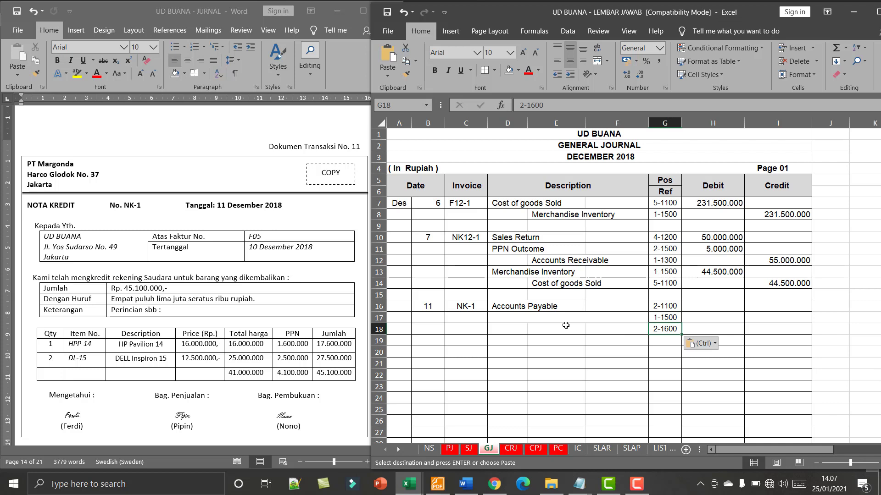
Unmerge the description cells D17:F17 in the General Journal so that E17 can hold an indented account name
click(549, 284)
key(ctrl+c)
click(549, 321)
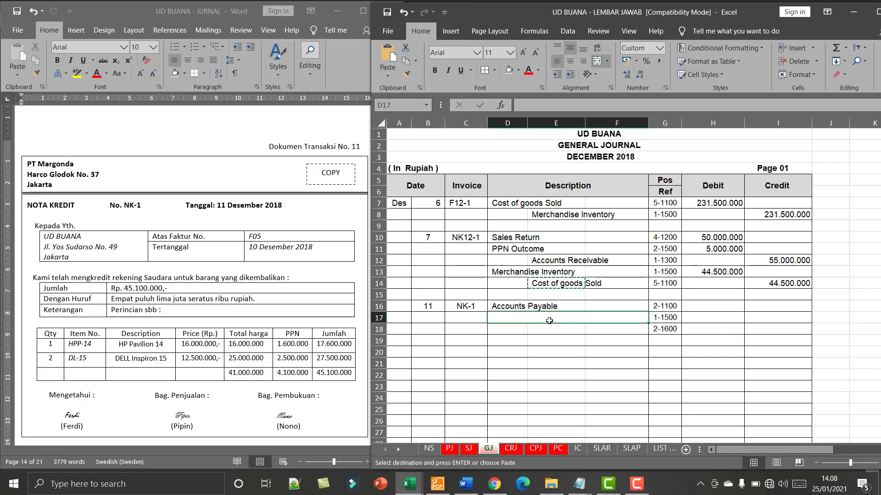
click(596, 63)
click(569, 317)
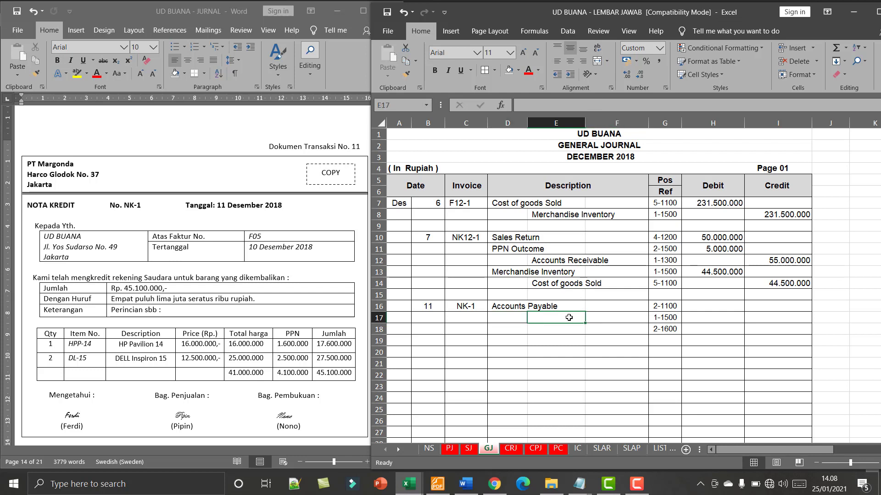
Copy the account-name lookup formula from E14 into E17 and fill it down to E18
click(555, 284)
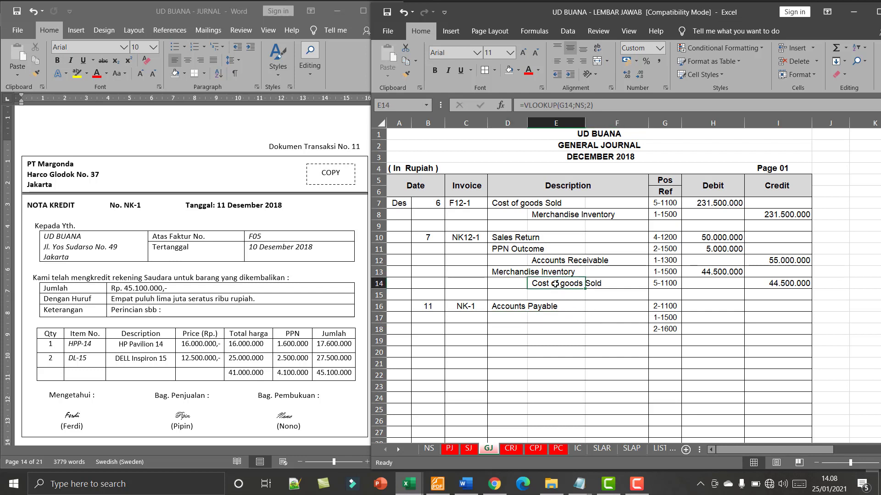
key(ctrl+c)
click(554, 319)
key(ctrl+v)
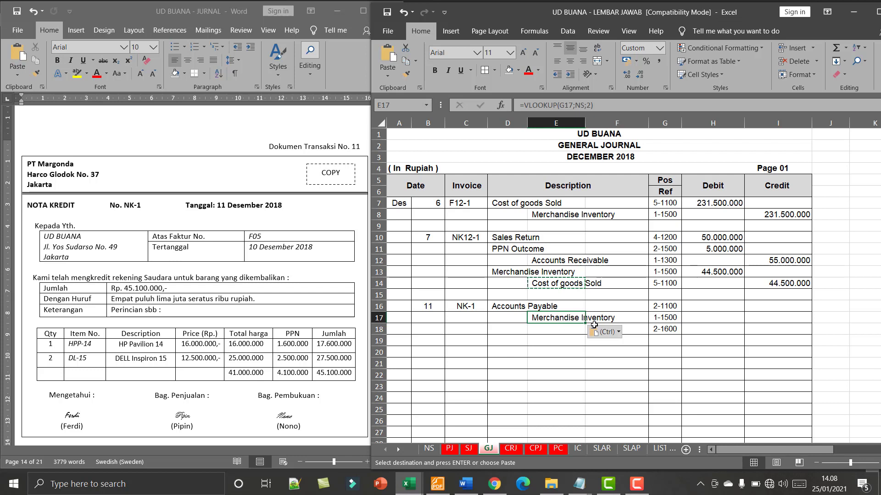
drag(584, 324, 588, 331)
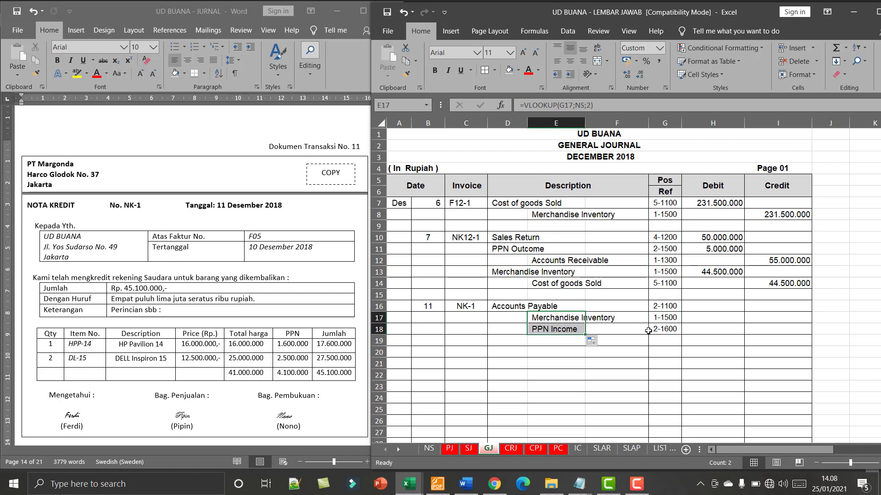
Enter NK-1's amounts in the General Journal: debit Accounts Payable 45100000, credit Merchandise Inventory 41000000 and PPN Income 4100000
click(718, 306)
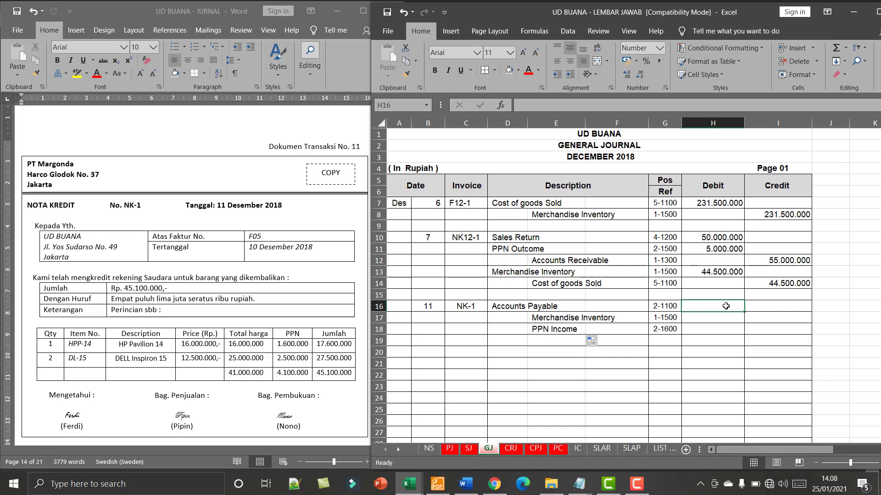
text(45100000)
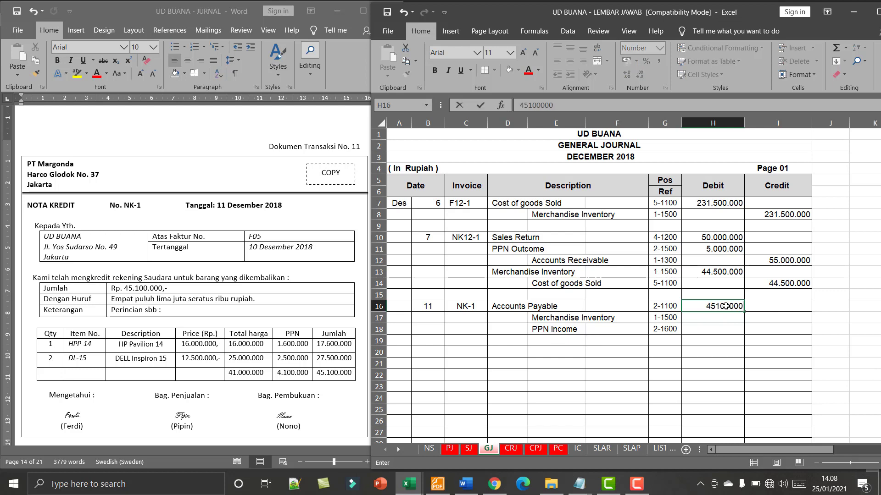
key(Return)
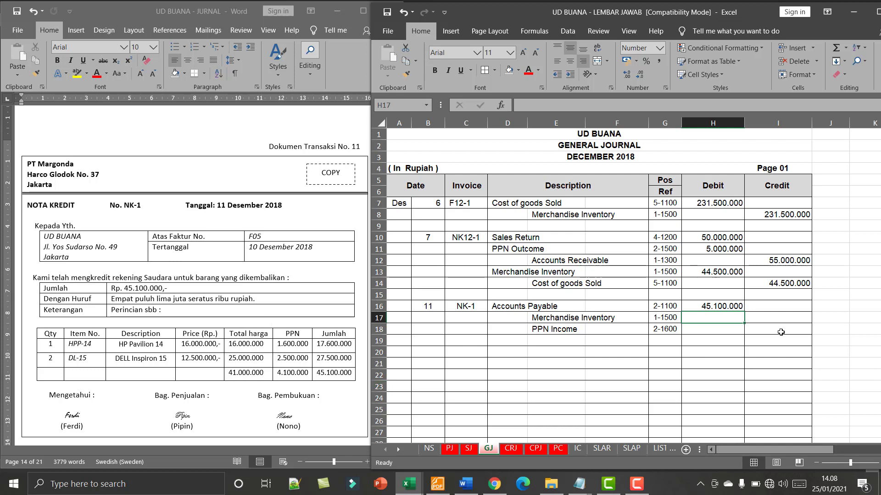
click(775, 317)
text(41000000)
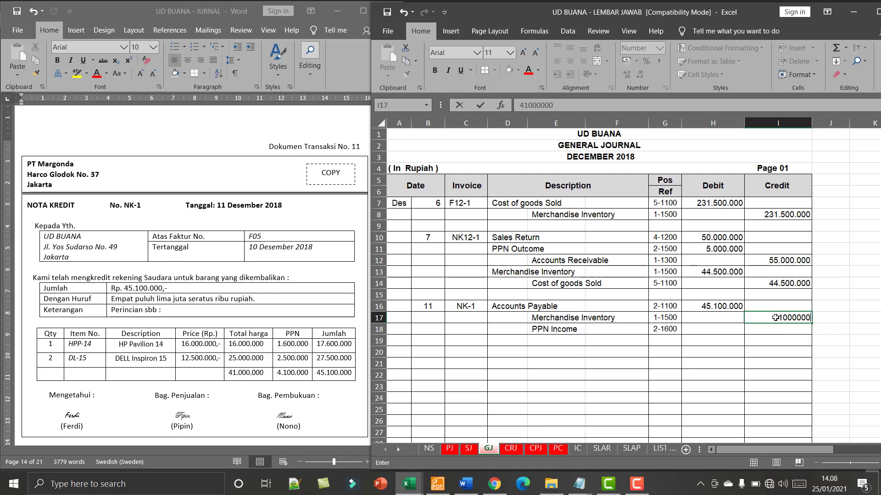
key(Return)
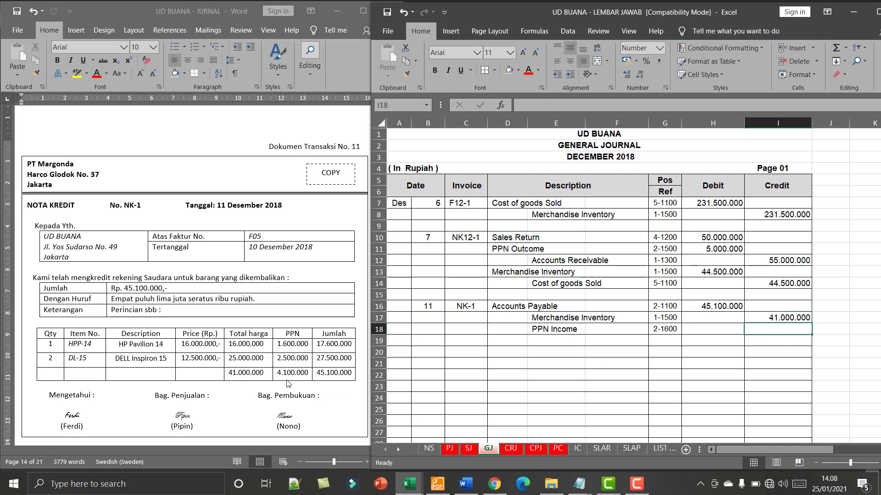
text(4100000)
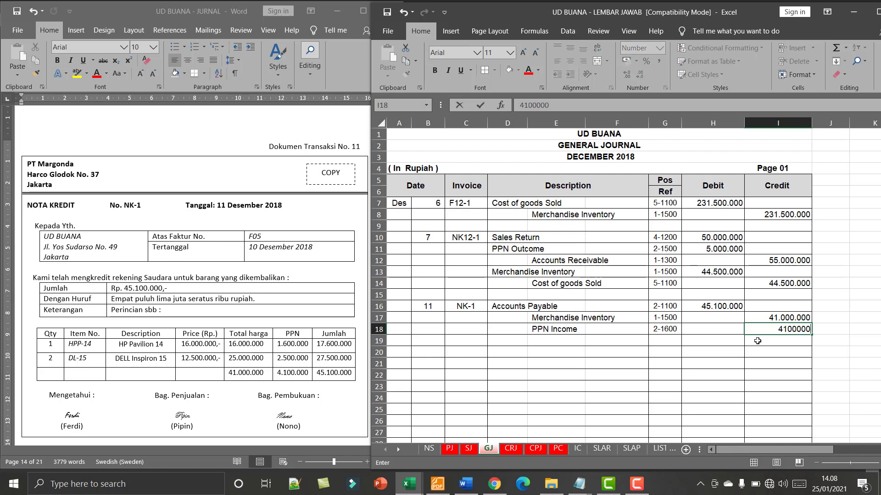
key(Return)
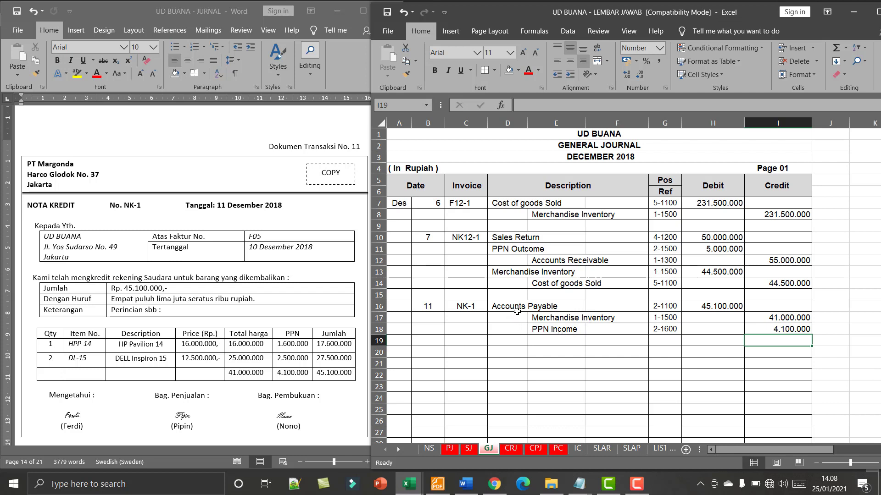
Start row 13 of the HP Pavilion 14 inventory card (IC) with date 11, evidence number NK-1 and description Purchase return
click(577, 449)
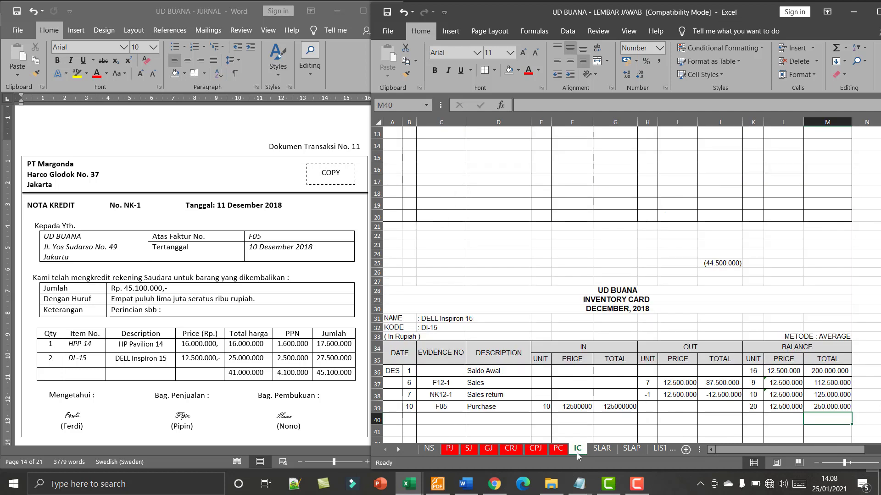
scroll(573, 346, up, 8)
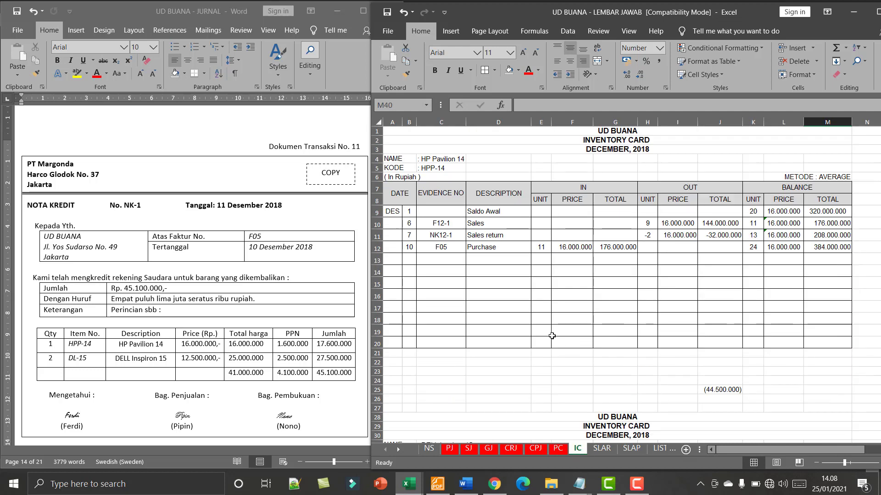
click(409, 258)
text(11)
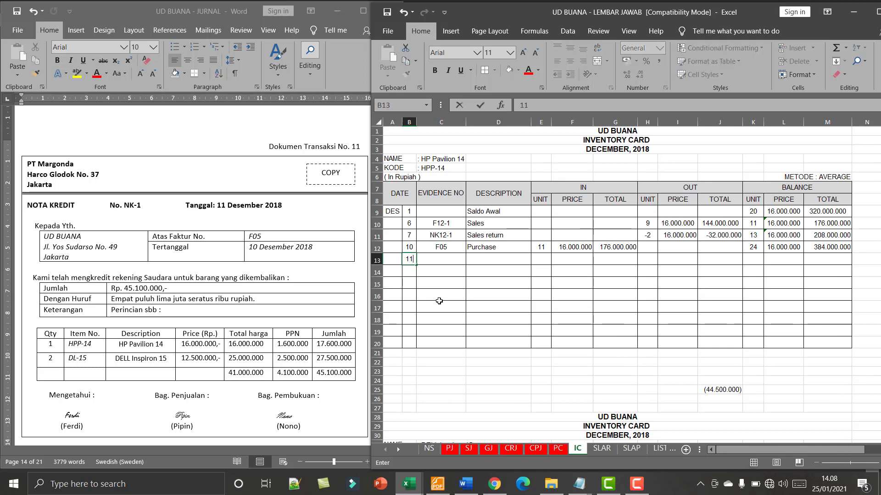
key(Tab)
text(N)
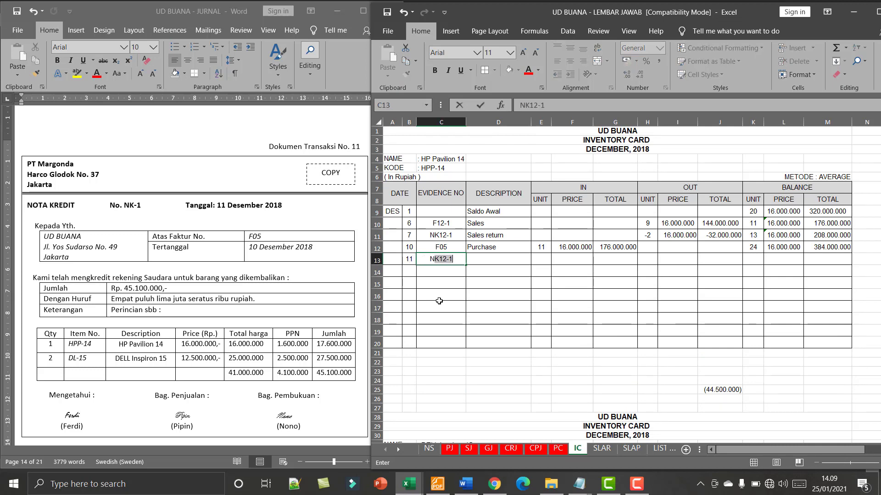
text(K-1)
key(Tab)
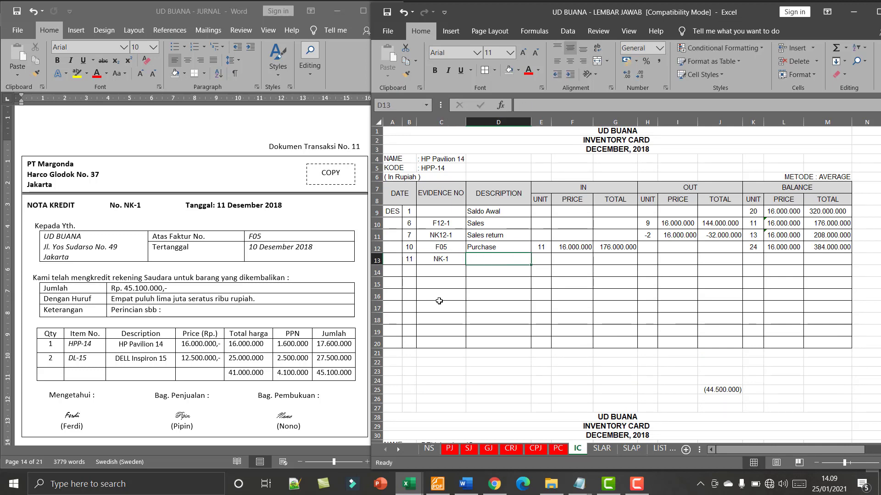
text(pURCH)
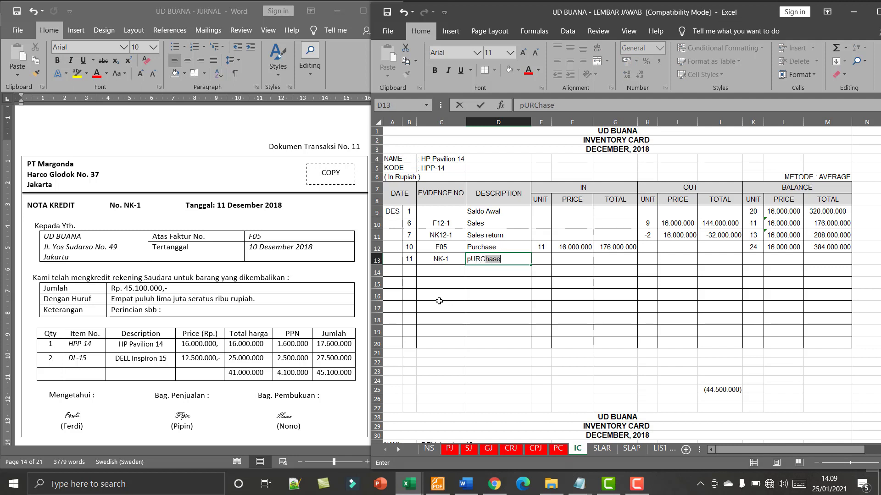
text(ASE)
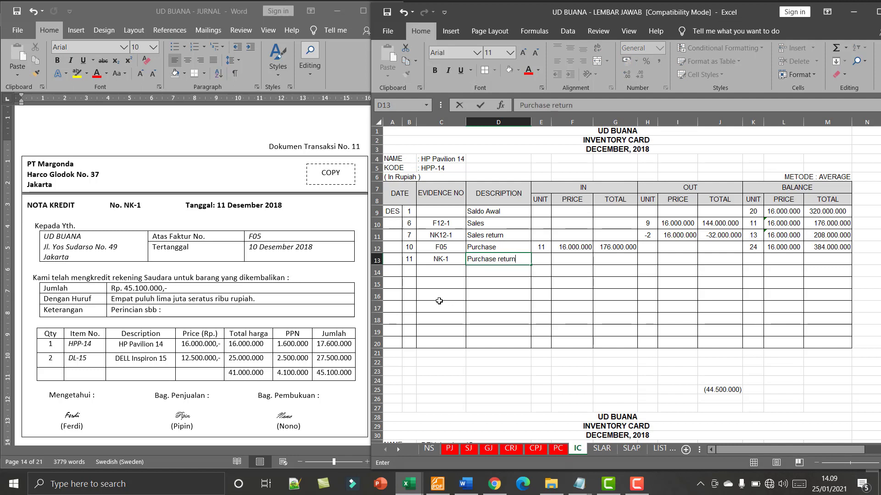
key(Tab)
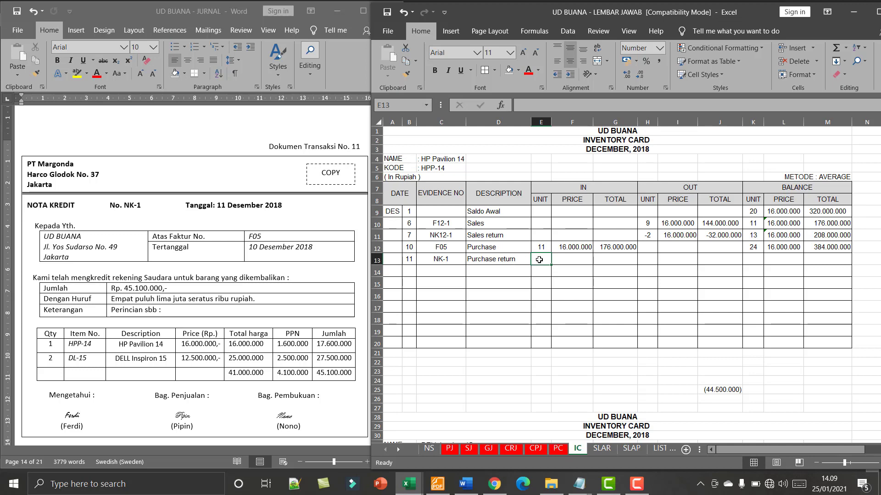
Record the HP Pavilion 14 return as -1 unit at 16.000.000 in the IN columns and fill the total formula from G12 into G13
text(-1)
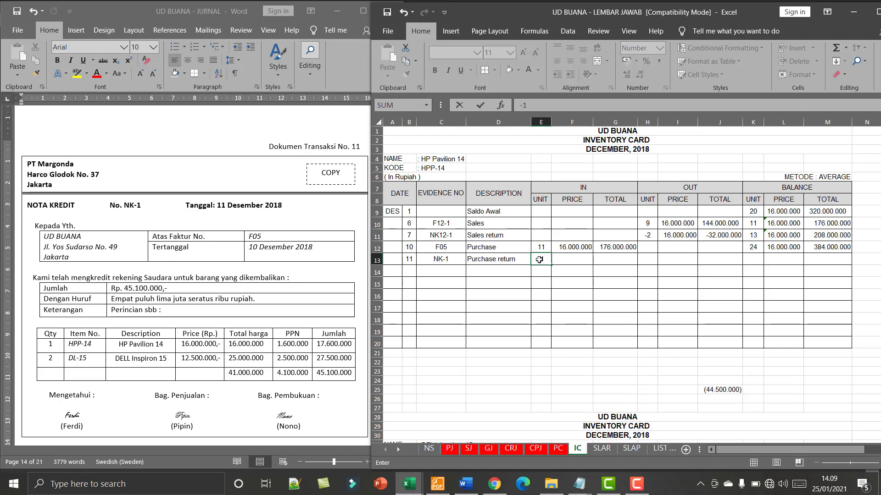
key(Tab)
text(1)
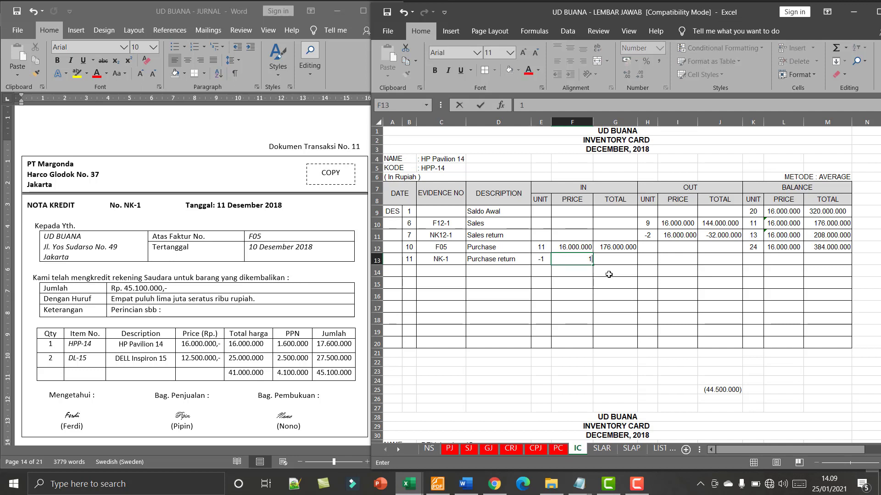
text(6.000.000)
key(Tab)
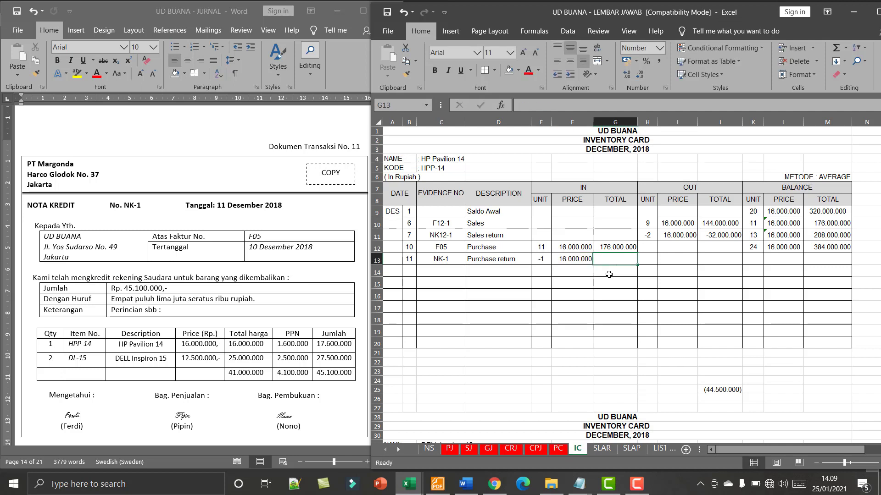
click(617, 248)
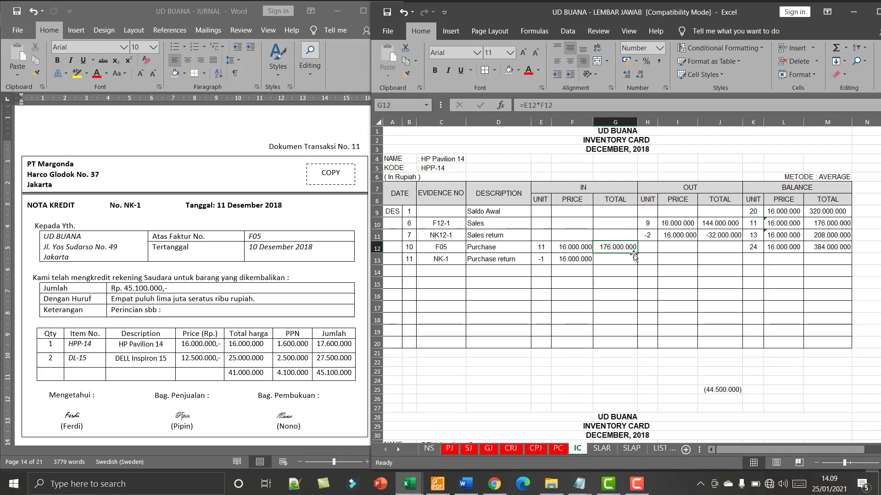
drag(636, 255, 636, 265)
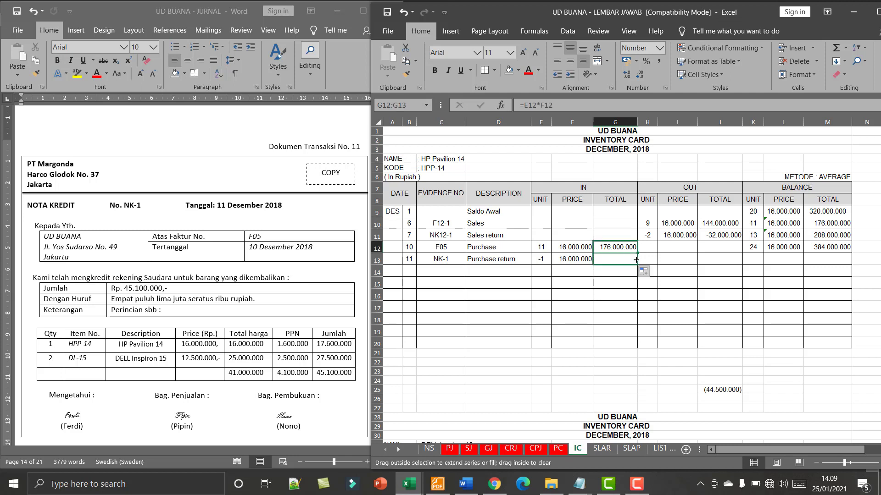
Calculate the HP Pavilion 14 balance units in K13 with the formula =K12+E13
click(751, 262)
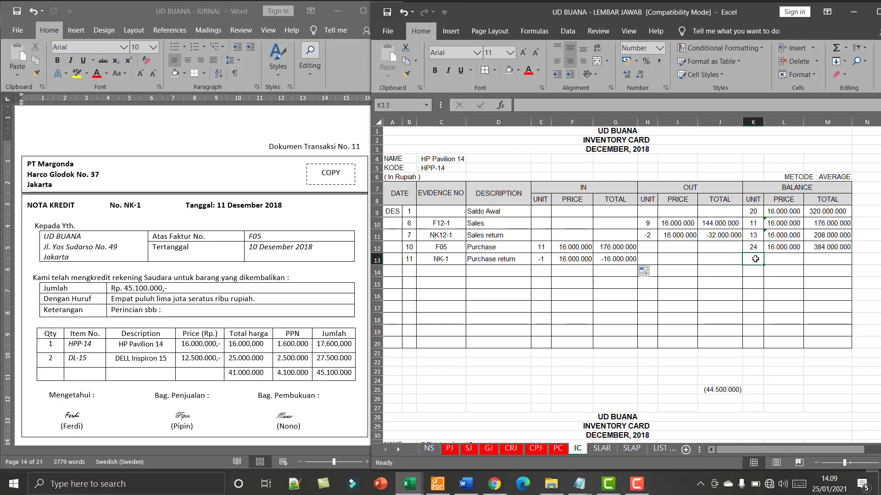
text(=)
click(755, 248)
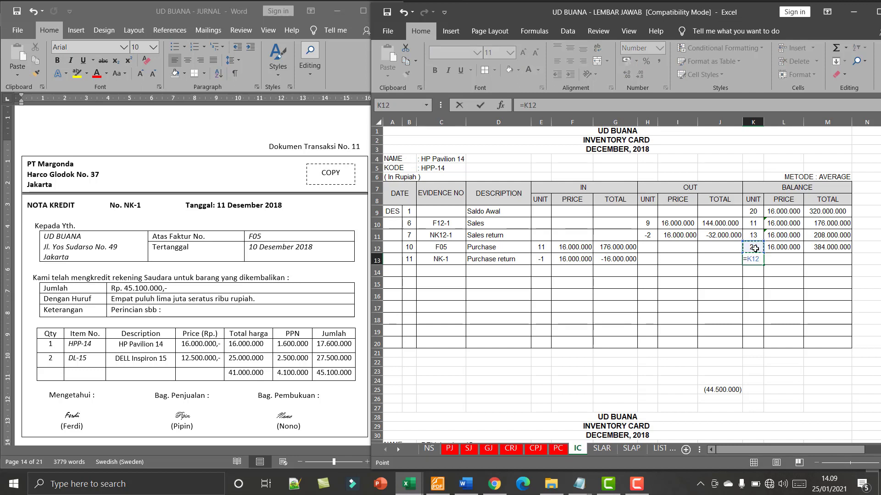
text(-)
click(537, 260)
key(Return)
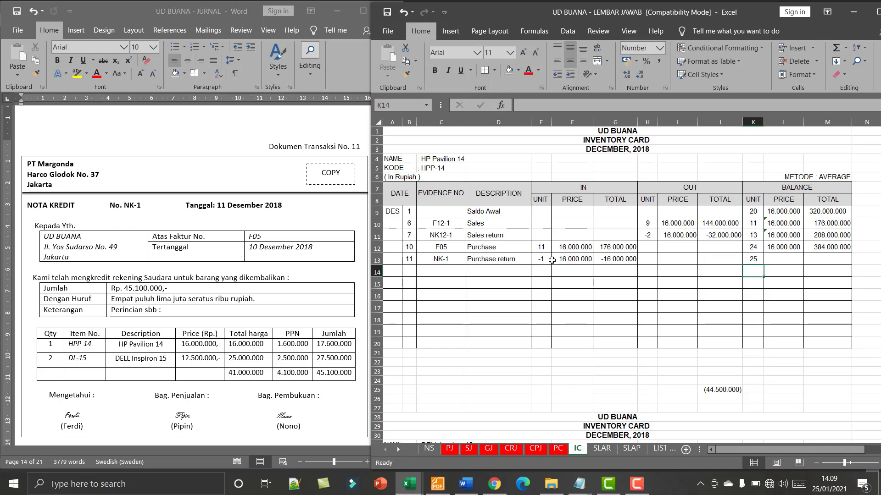
click(752, 260)
click(539, 105)
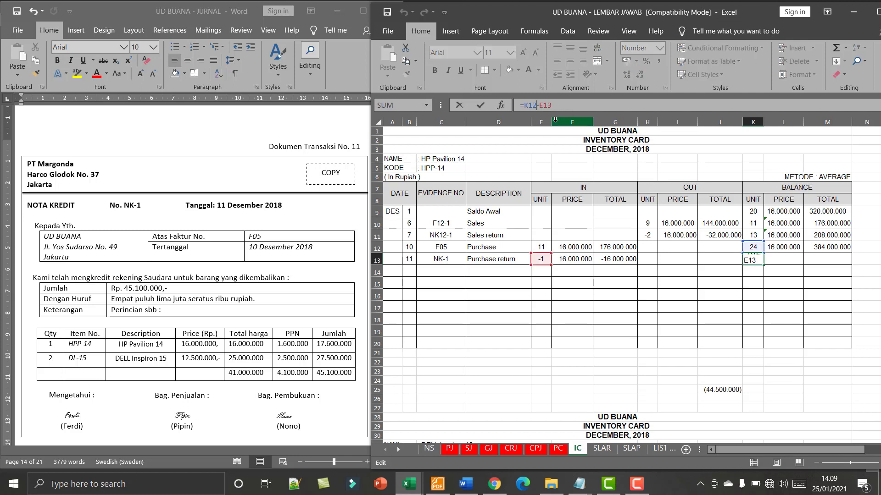
key(Delete)
text(+)
key(Return)
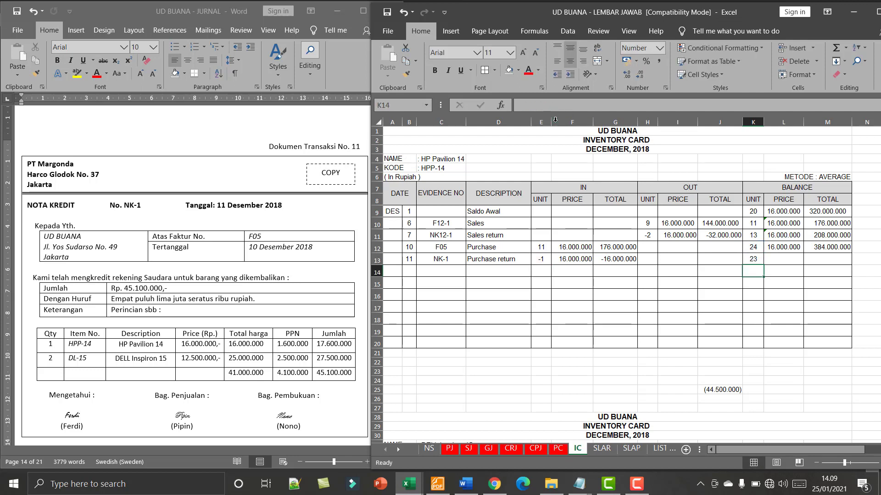
Fill the HP Pavilion 14 balance price and total formulas from L12 and M12 down to row 13
click(789, 250)
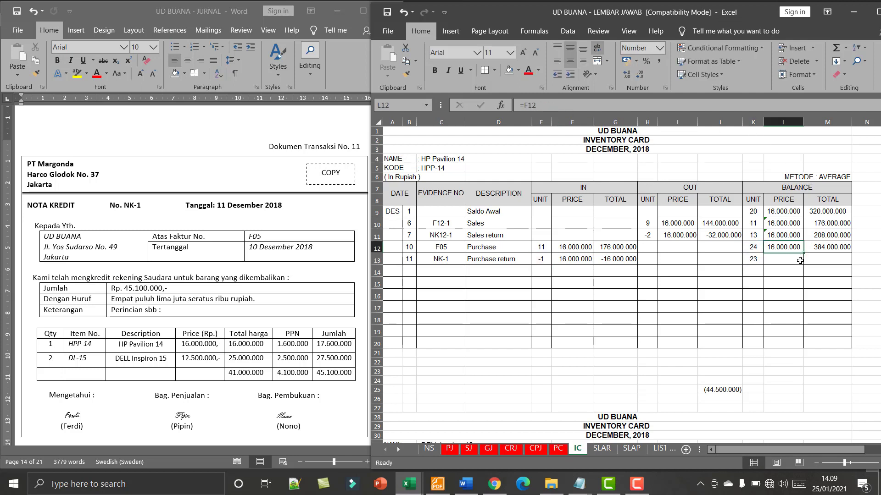
drag(804, 255, 804, 261)
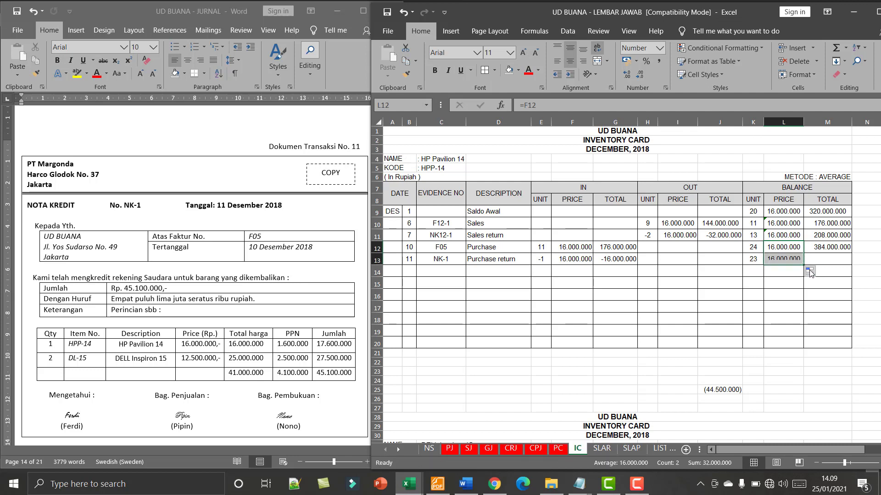
click(838, 260)
text(=)
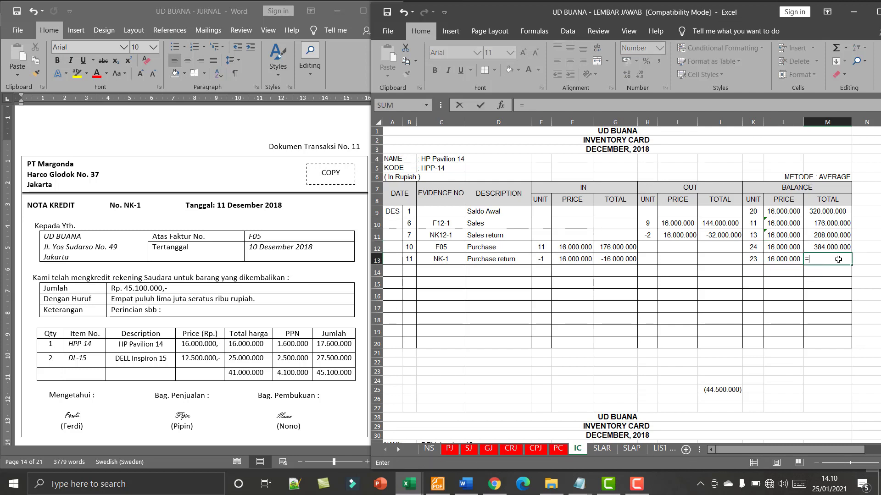
key(Escape)
click(839, 249)
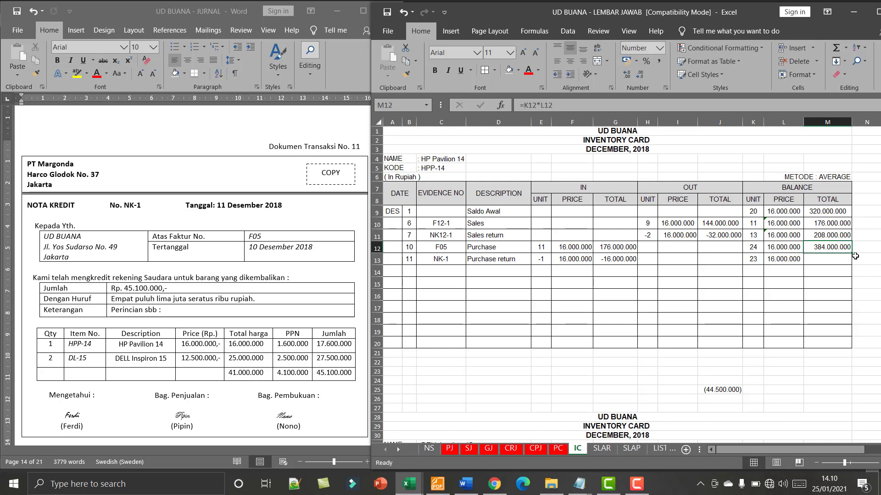
drag(853, 255, 853, 262)
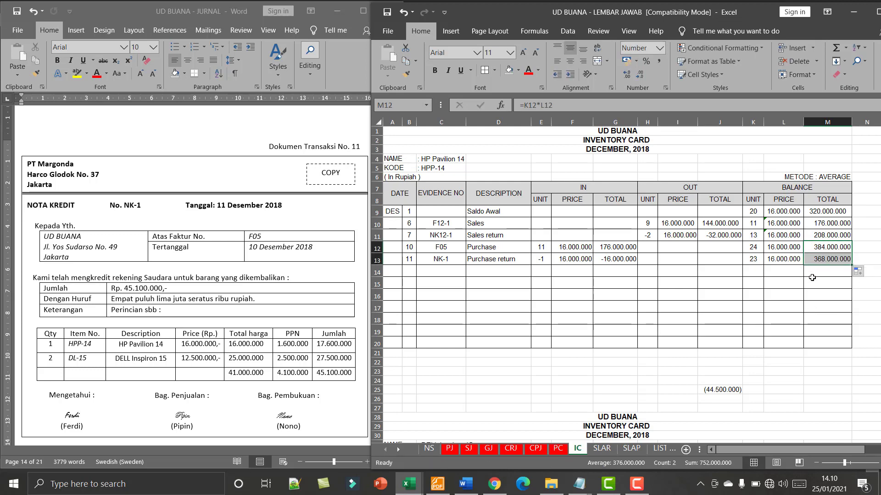
Copy the date, evidence number and description from B13:D13 to row 40 of the DELL Inspiron 15 inventory card
drag(409, 259, 487, 262)
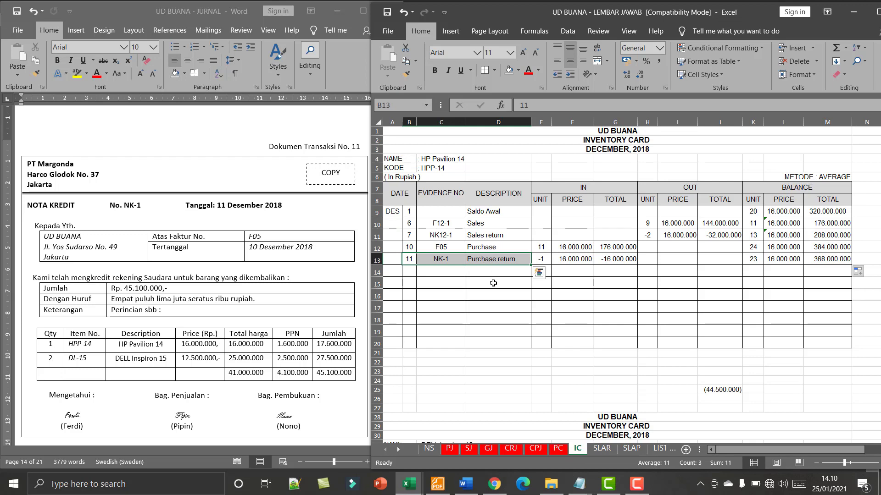
key(ctrl+c)
scroll(496, 307, down, 6)
click(411, 348)
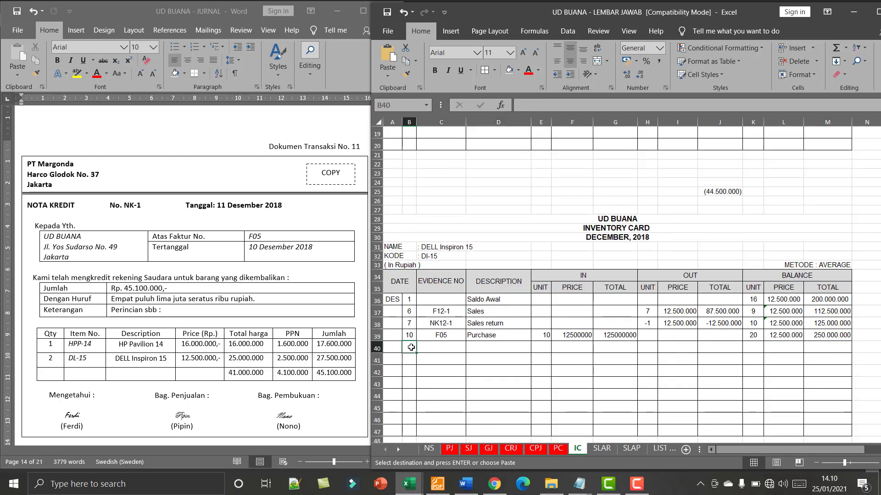
key(ctrl+v)
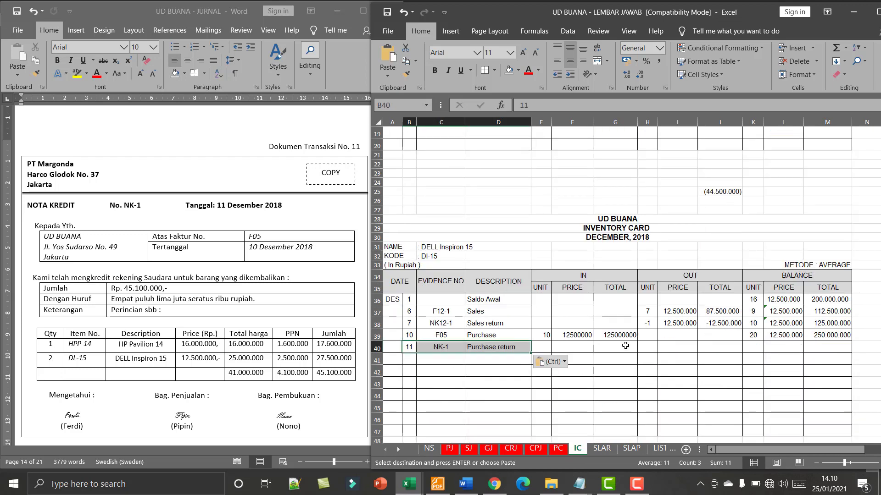
Enter -2 units in E40 for the DELL Inspiron 15 purchase return and fill the IN price and total from F39:G39 down to row 40
click(538, 346)
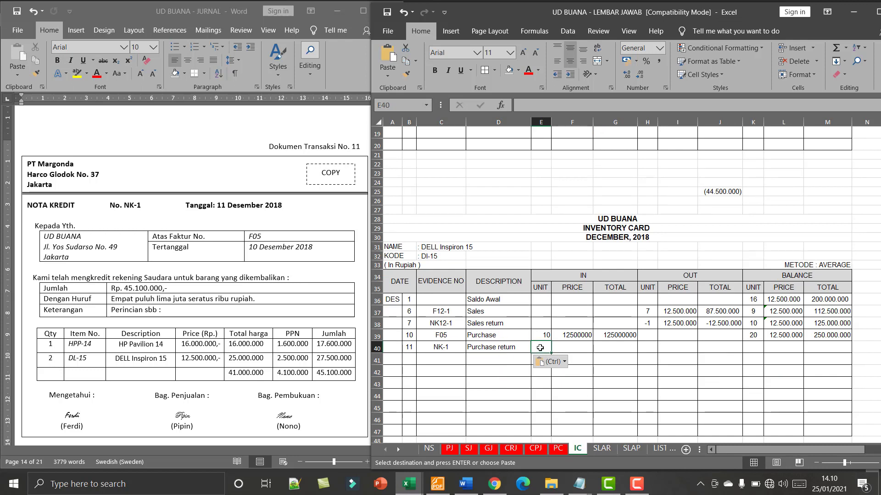
text(-2)
key(Tab)
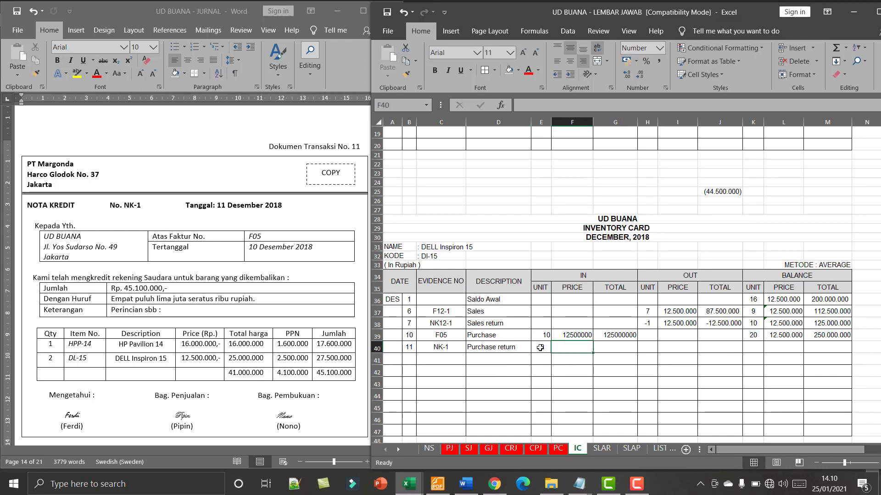
drag(579, 335, 636, 353)
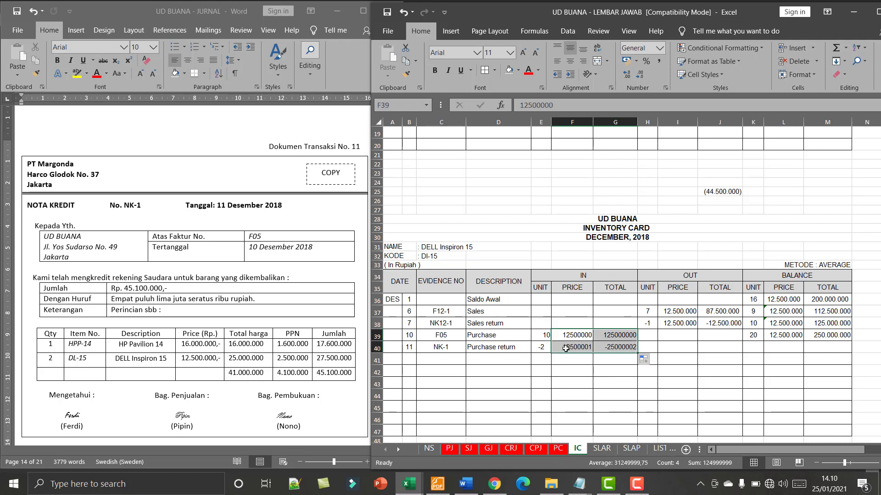
Replace the DELL Inspiron 15 return price in F40 with the formula =F39
click(574, 347)
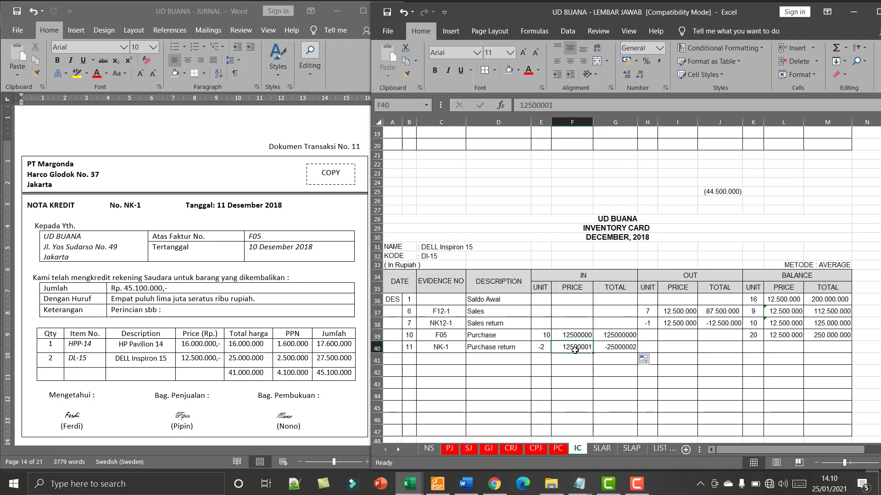
text(=)
click(572, 336)
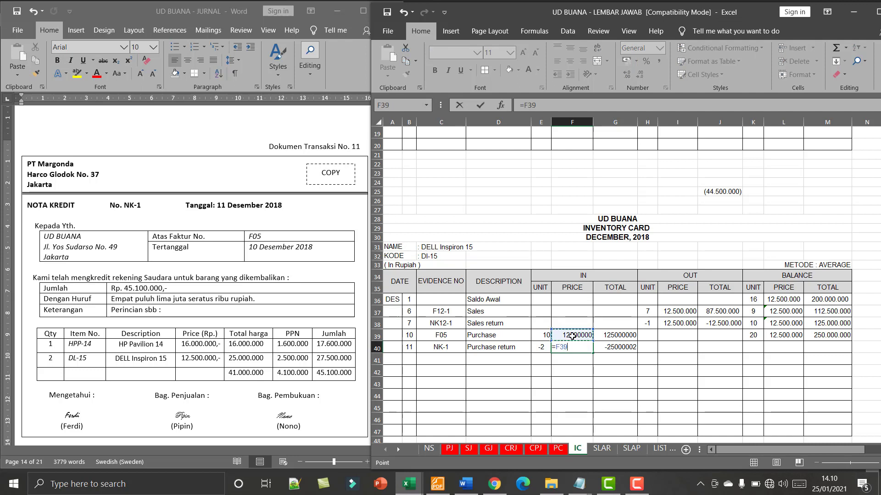
key(Return)
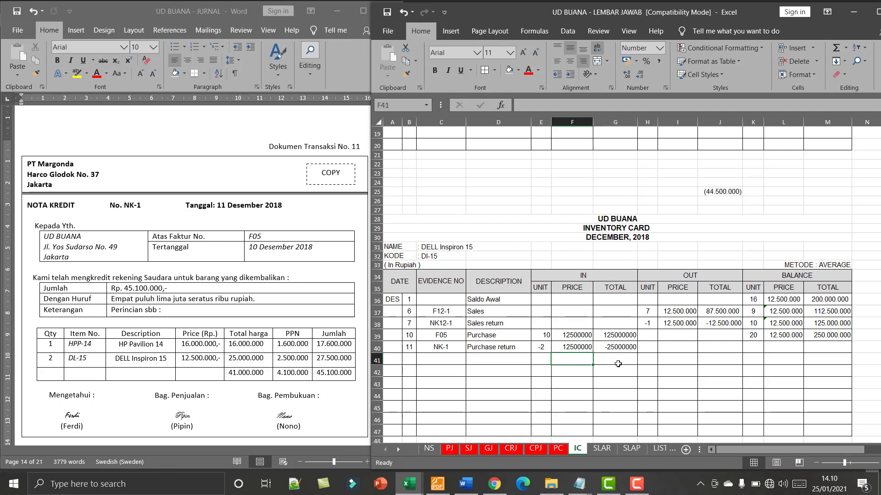
Calculate the DELL Inspiron 15 balance units in K40 with the formula =K39+E40
click(754, 347)
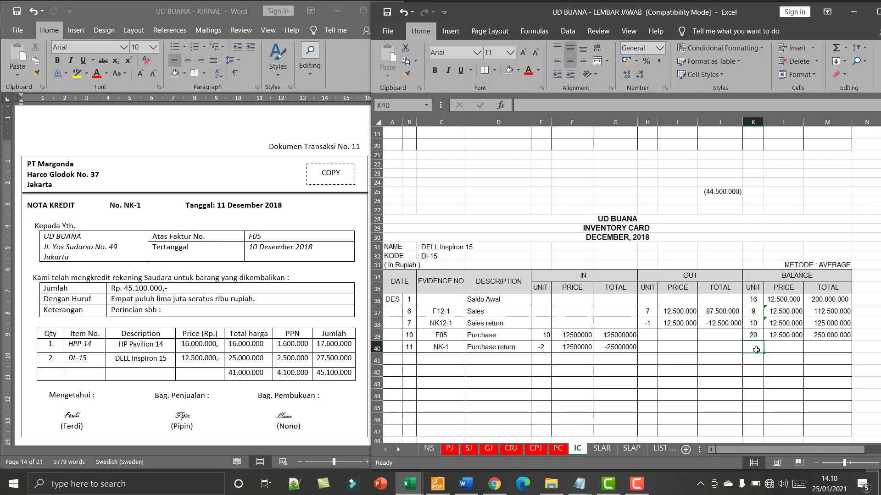
text(=)
click(759, 335)
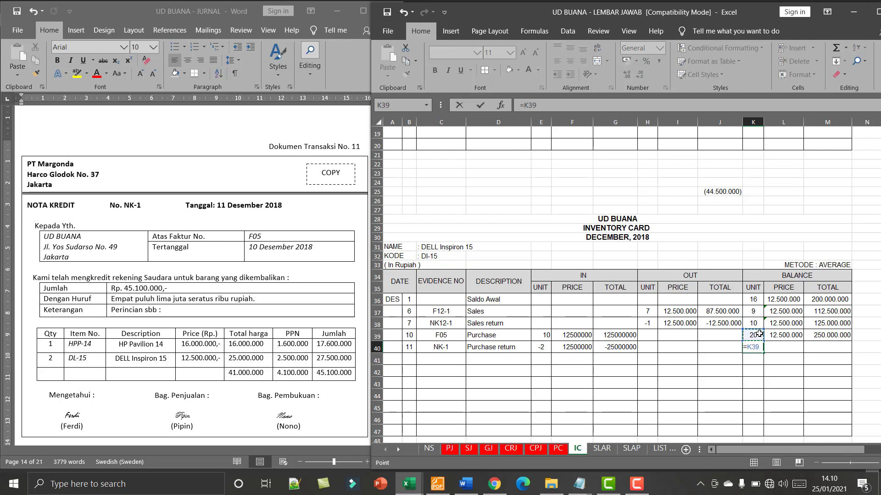
text(+)
click(538, 348)
key(Return)
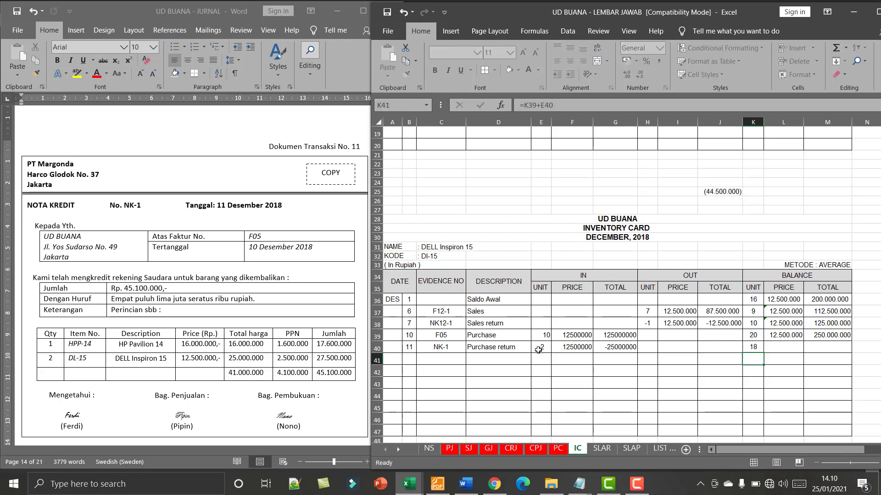
Set the DELL Inspiron 15 balance price in L40 to =F40 and fill the balance total formula from M39 into M40
click(784, 348)
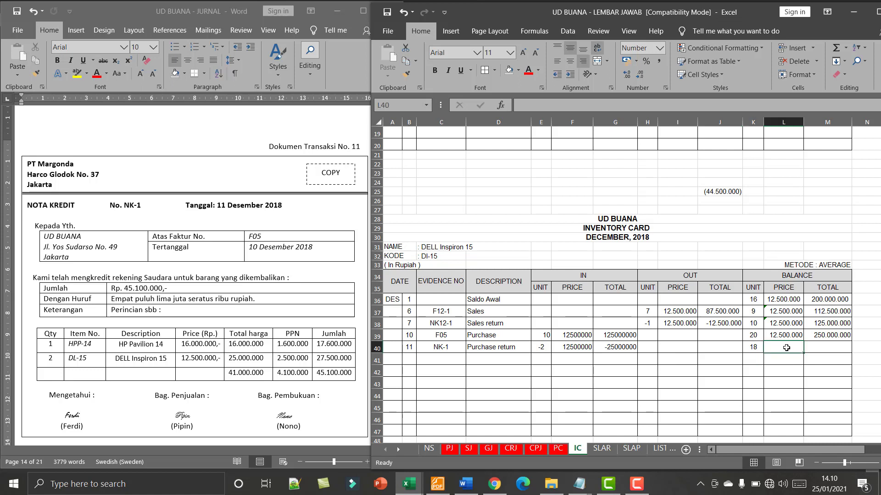
text(=)
click(572, 348)
key(Return)
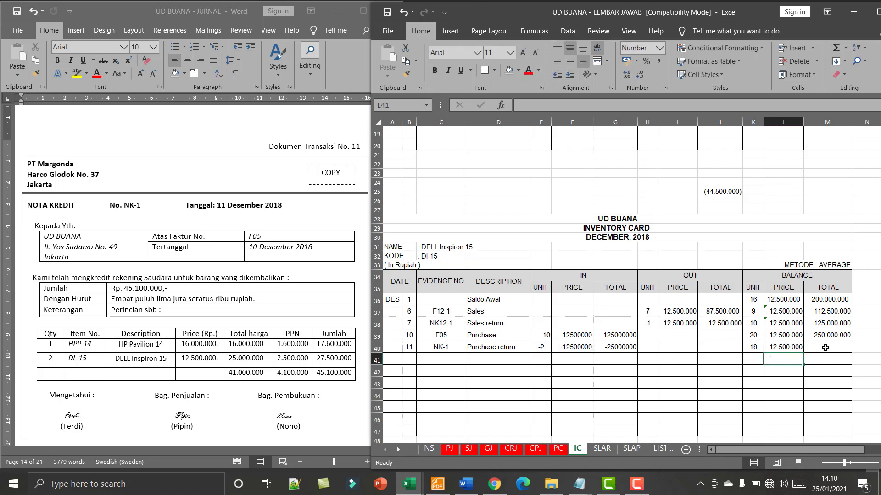
click(827, 335)
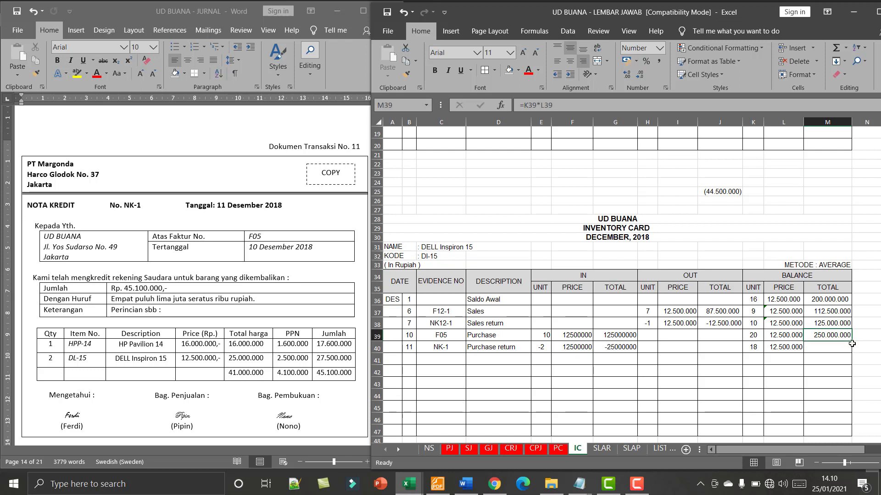
drag(852, 342, 851, 352)
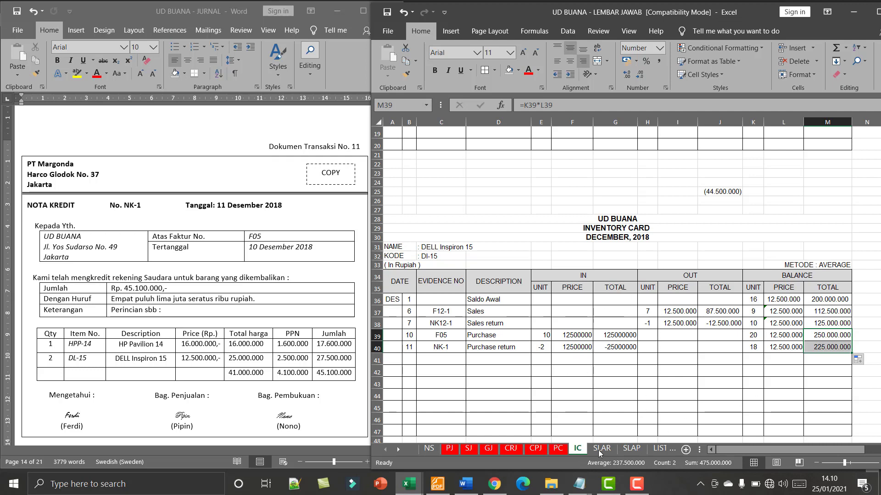
Enter date 11, description Purchase return and reference NK-1 in row 36 of PT MARGONDA's account on the SLAP sheet
click(631, 449)
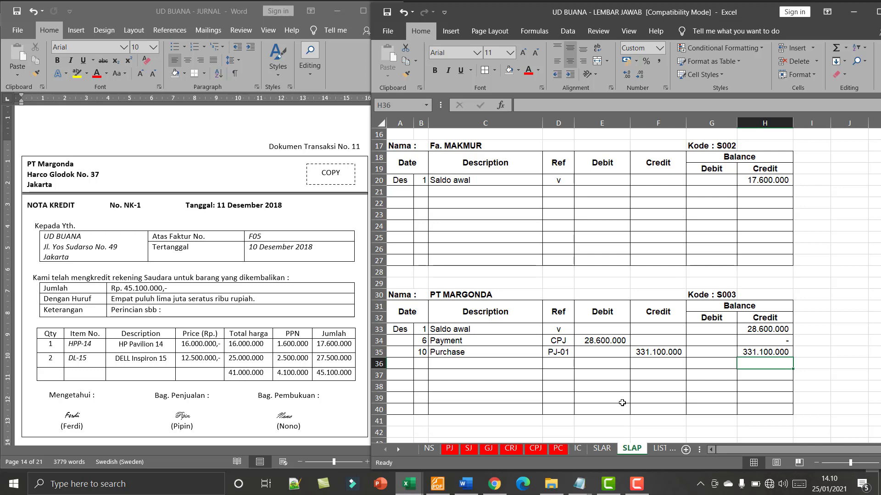
scroll(621, 402, up, 5)
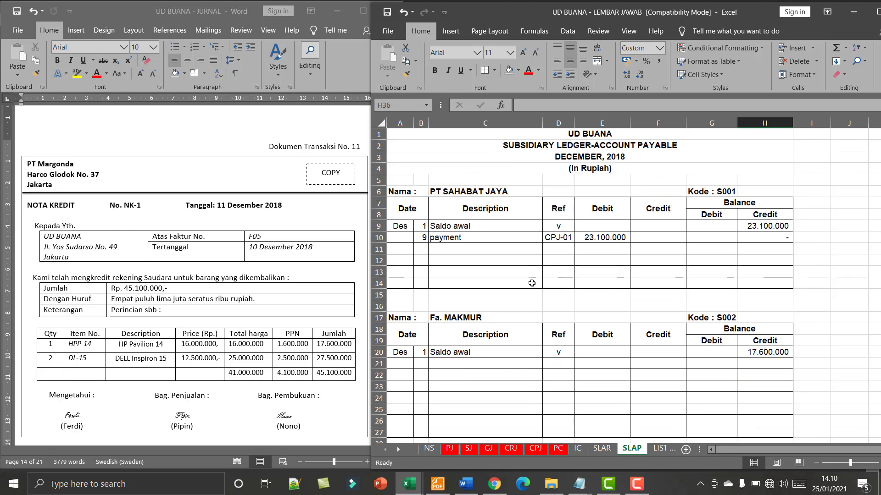
scroll(530, 278, down, 7)
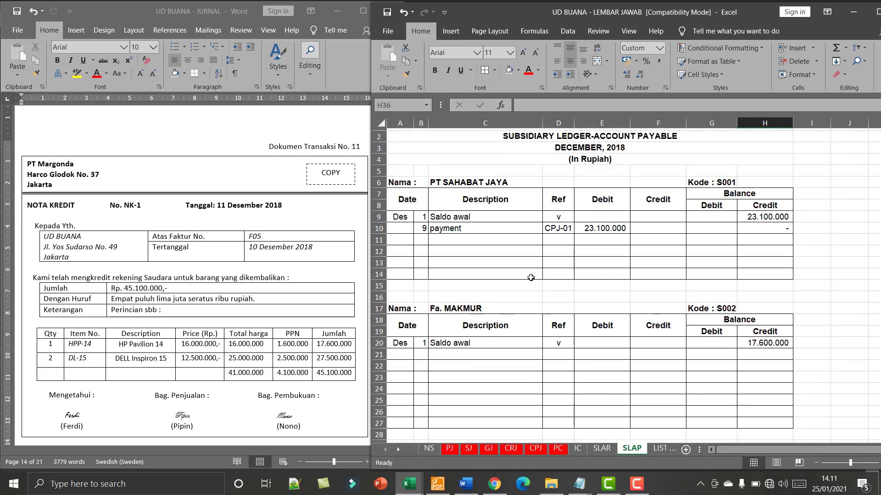
click(419, 297)
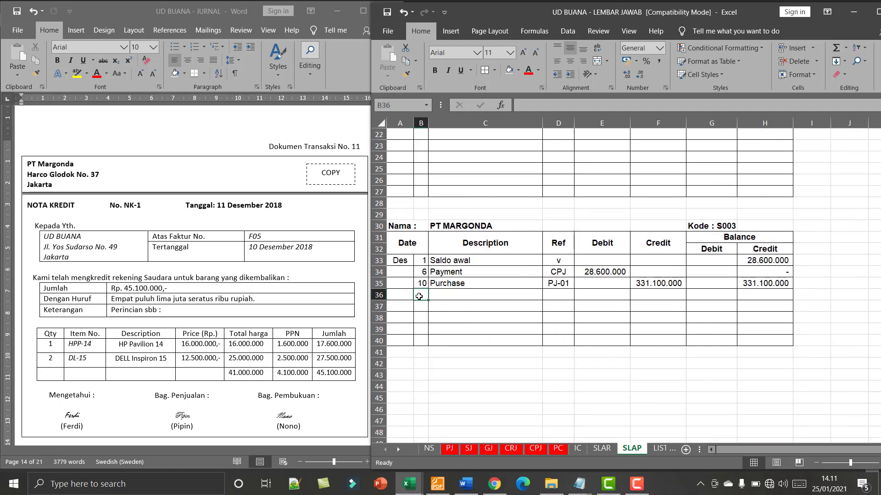
text(11)
key(Tab)
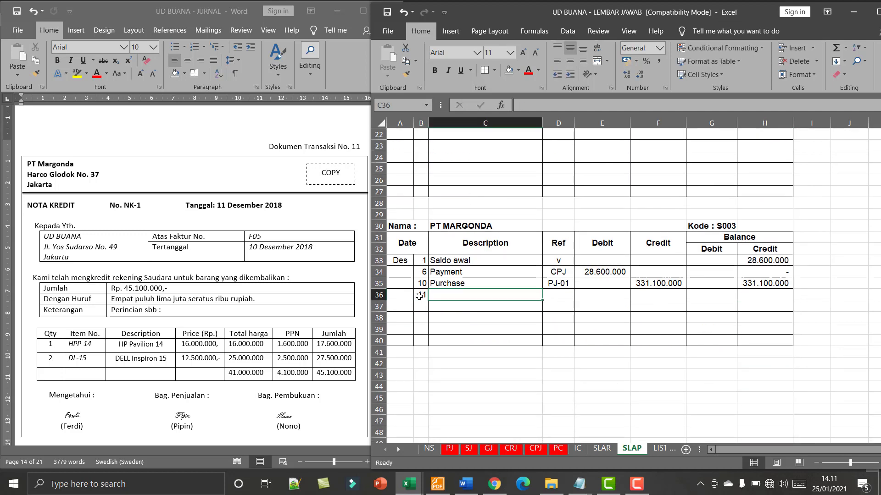
text(Pur)
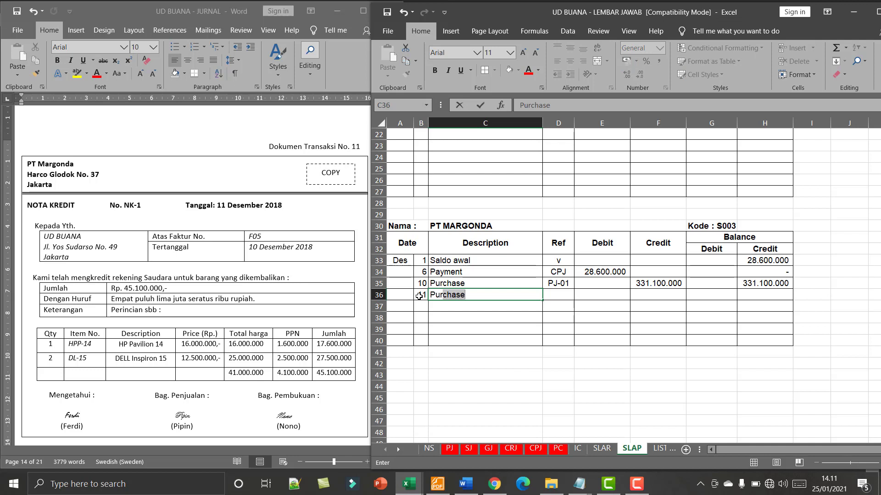
text(chase return)
key(Tab)
text(NK-1)
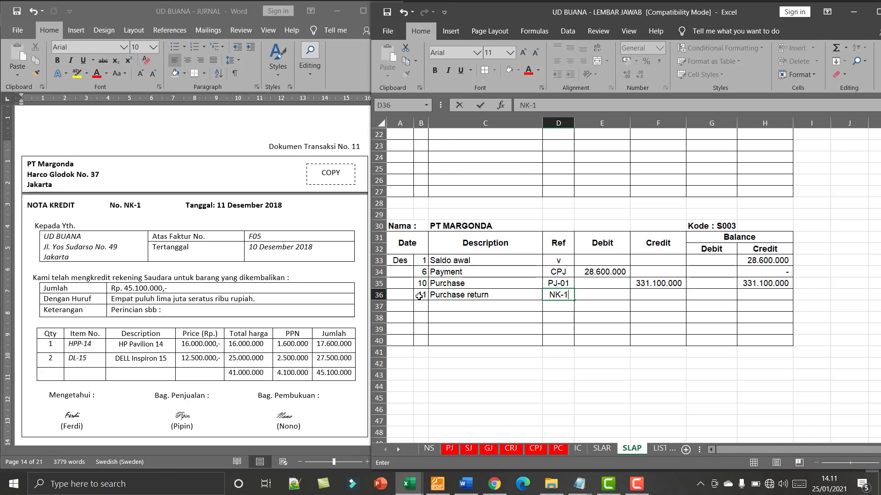
key(Tab)
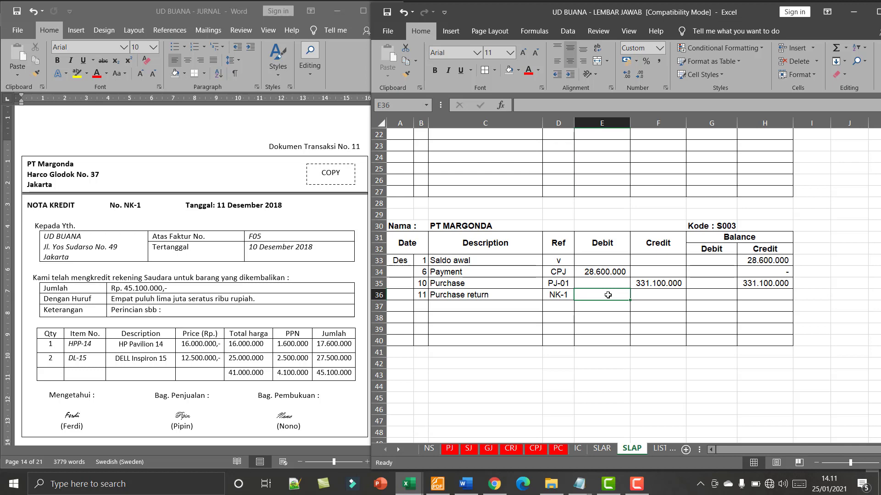
Link the purchase return debit in E36 to the NK-1 Accounts Payable debit in H16 of the GJ sheet
text(=)
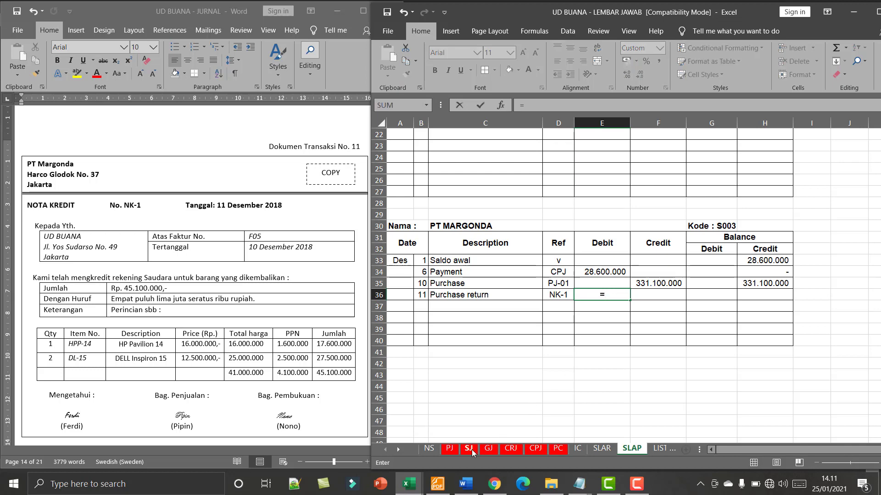
click(455, 450)
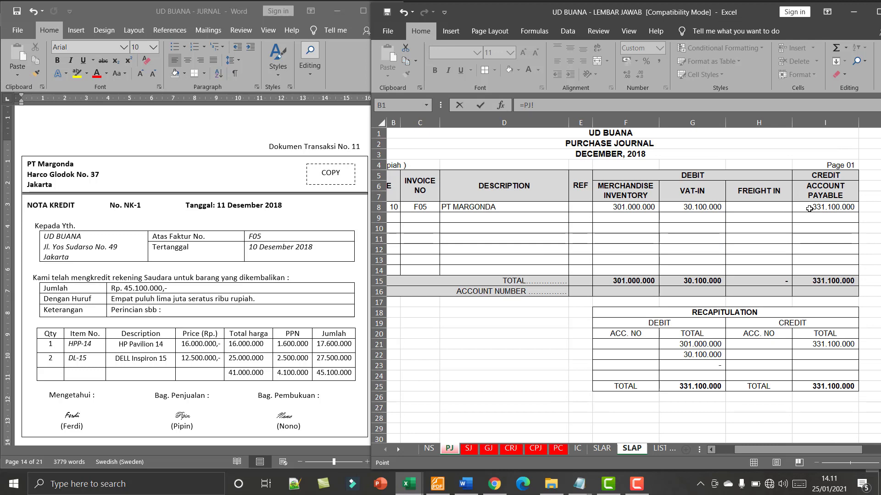
click(488, 448)
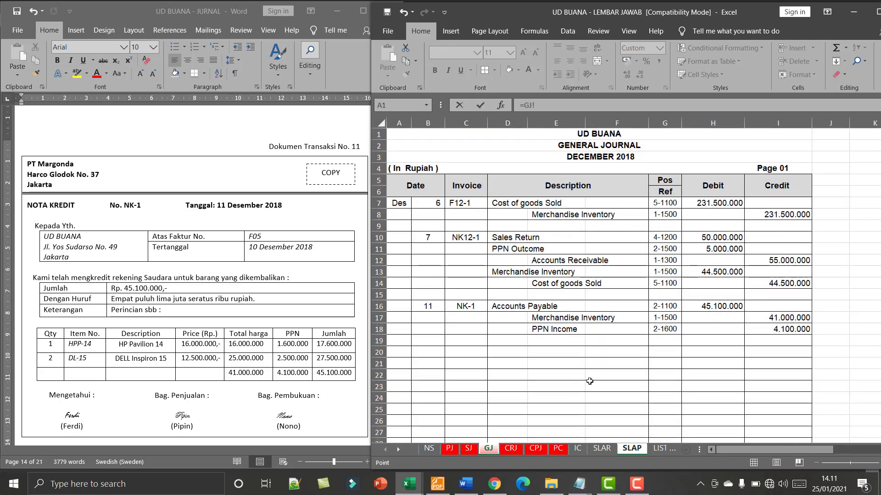
click(709, 307)
key(Return)
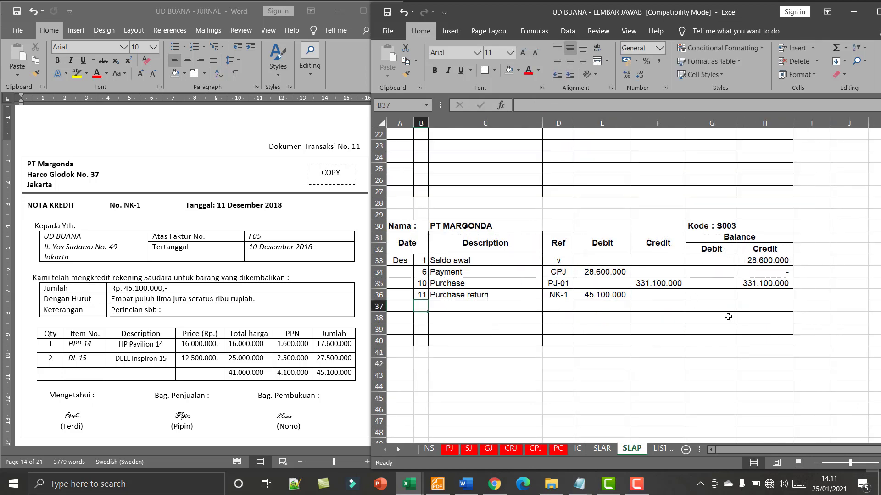
Calculate PT MARGONDA's credit balance in H36 with the formula =H35-E36
click(748, 297)
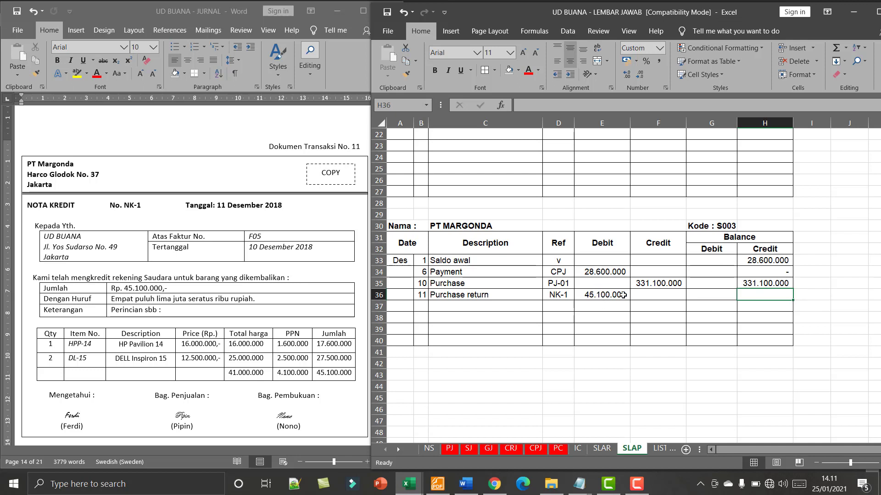
text(=)
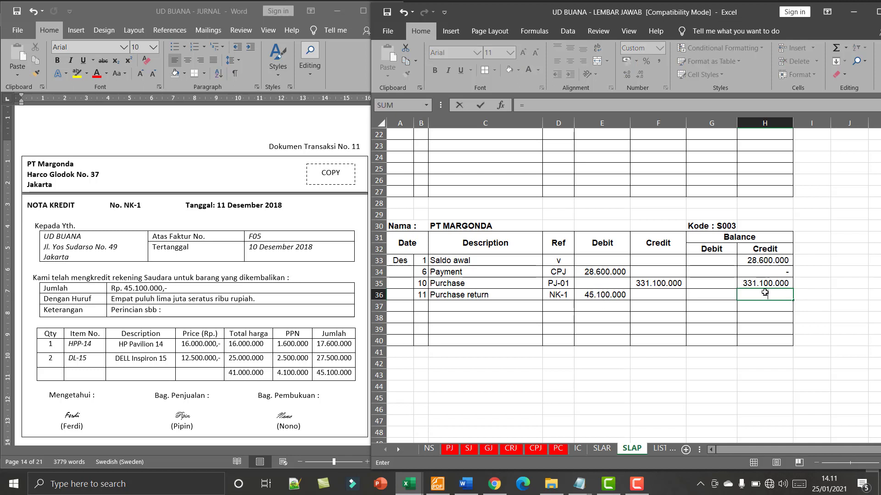
click(782, 283)
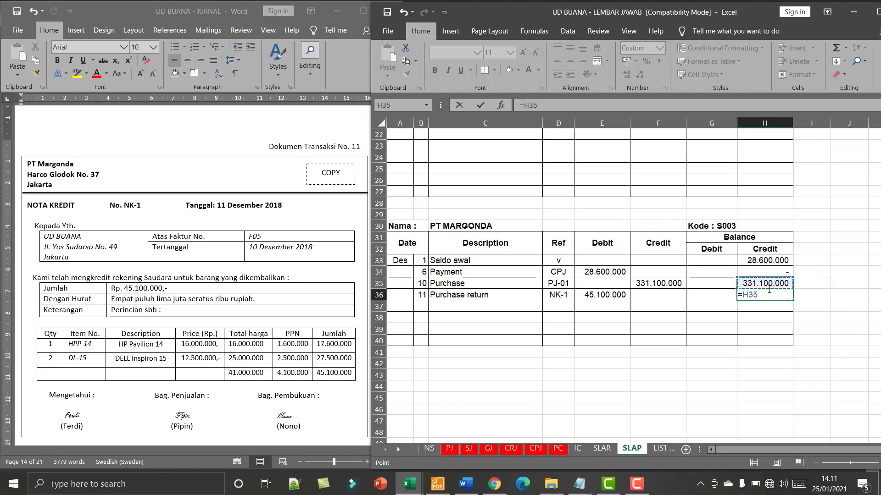
text(-)
click(586, 295)
key(Return)
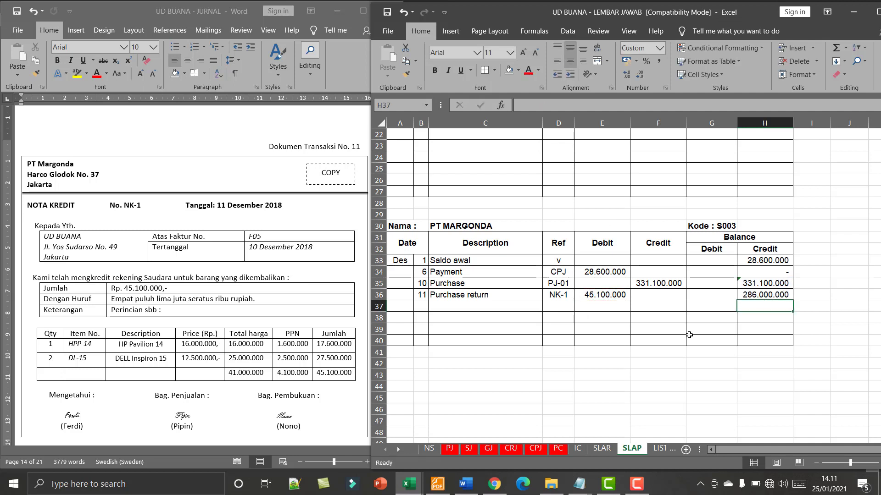
click(762, 392)
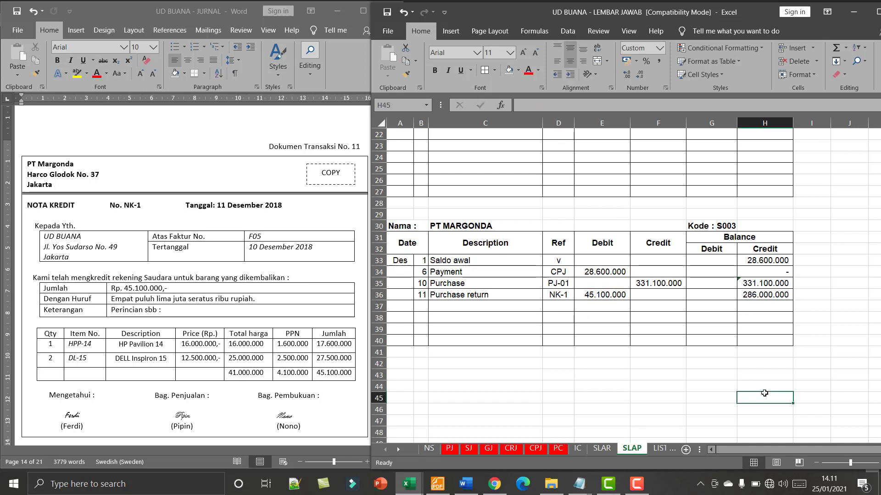
click(849, 395)
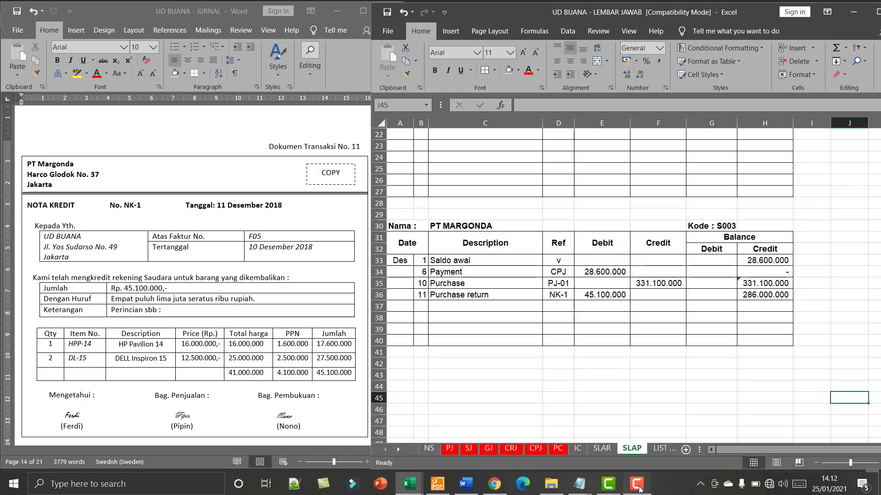